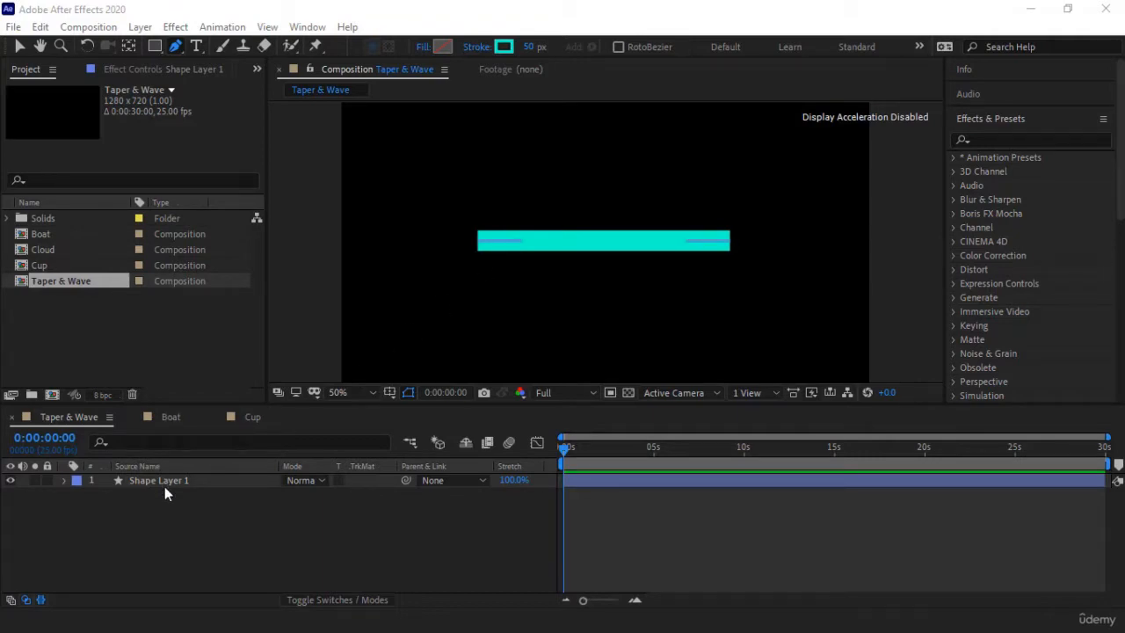
Step: Expand Shape Layer 1 down to Stroke 1 and reveal the stroke's Taper properties
left_click(62, 480)
left_click(79, 495)
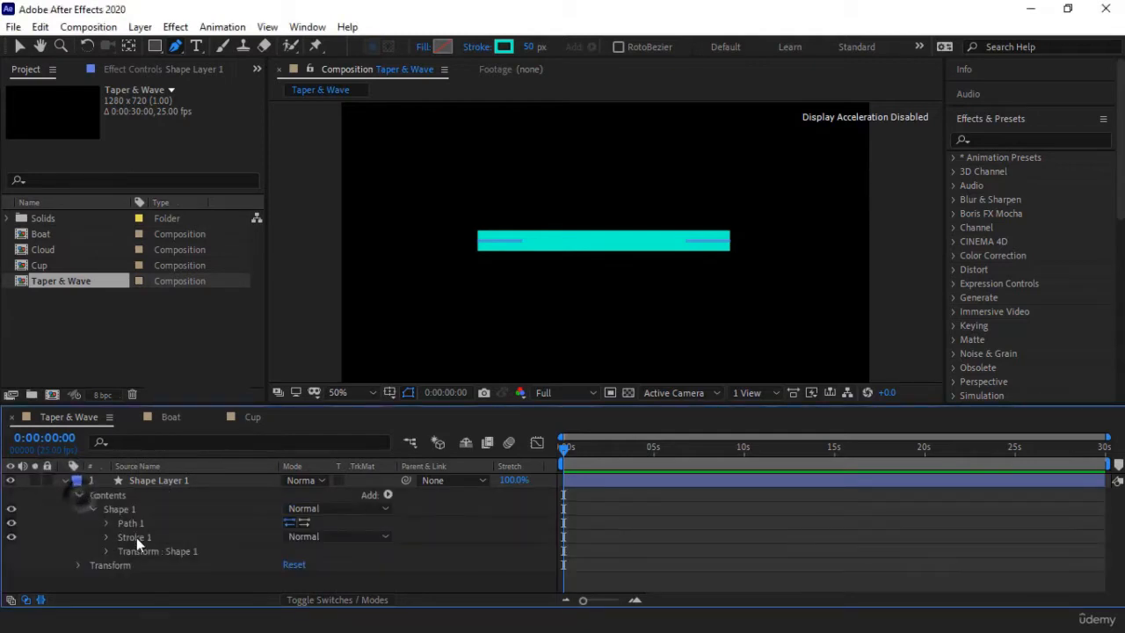
left_click(106, 537)
scroll(80, 517, "down", 3)
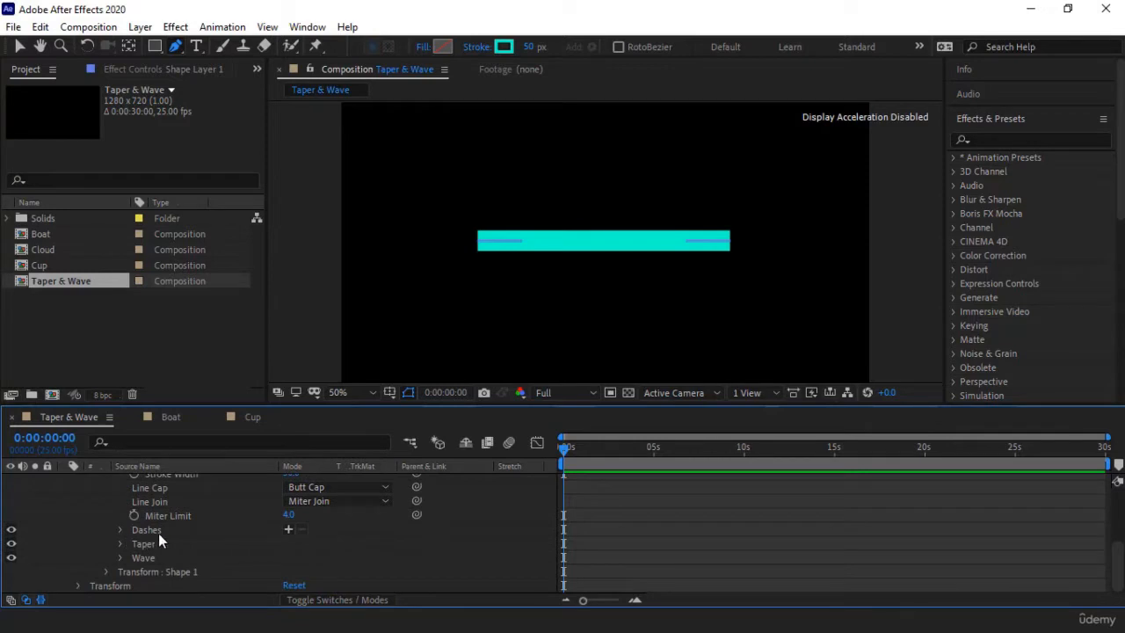
left_click(145, 546)
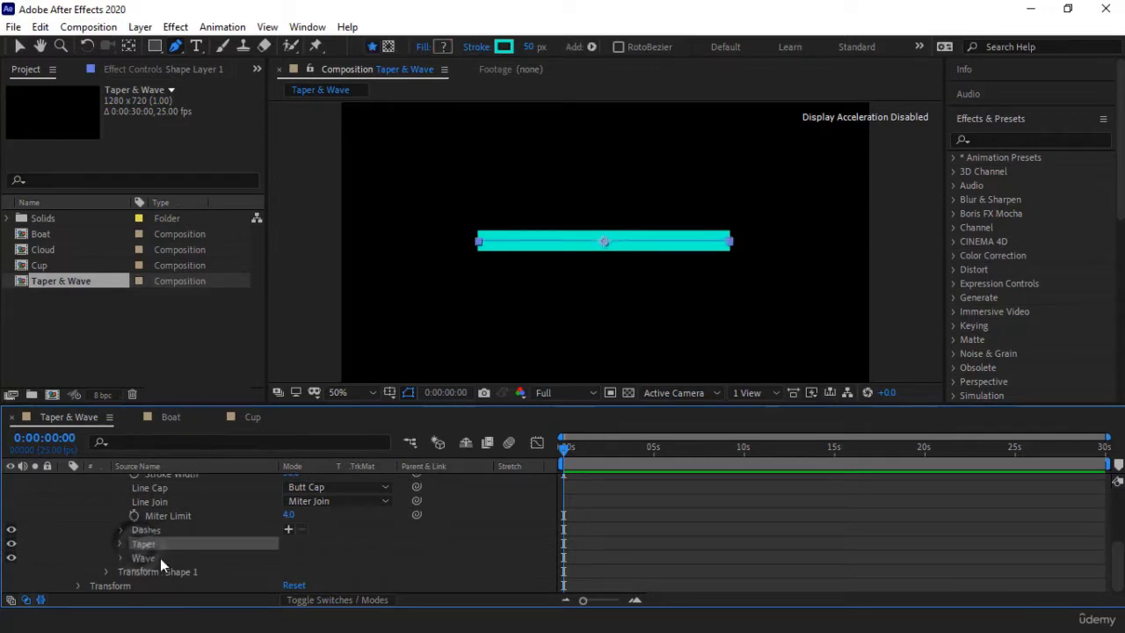
left_click(167, 558)
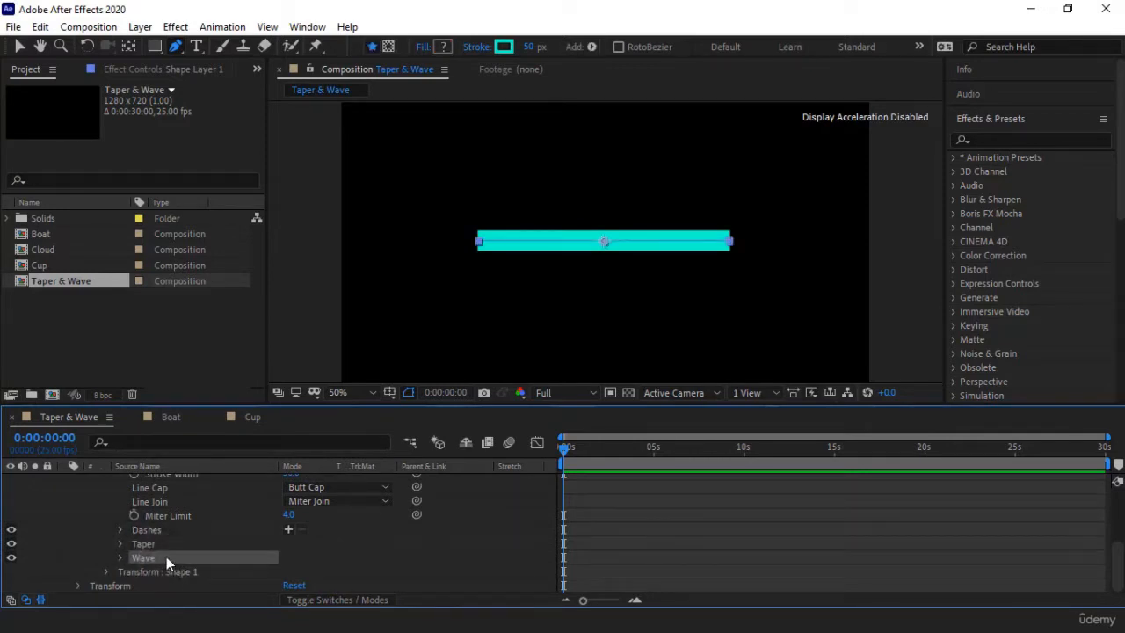
left_click(145, 544)
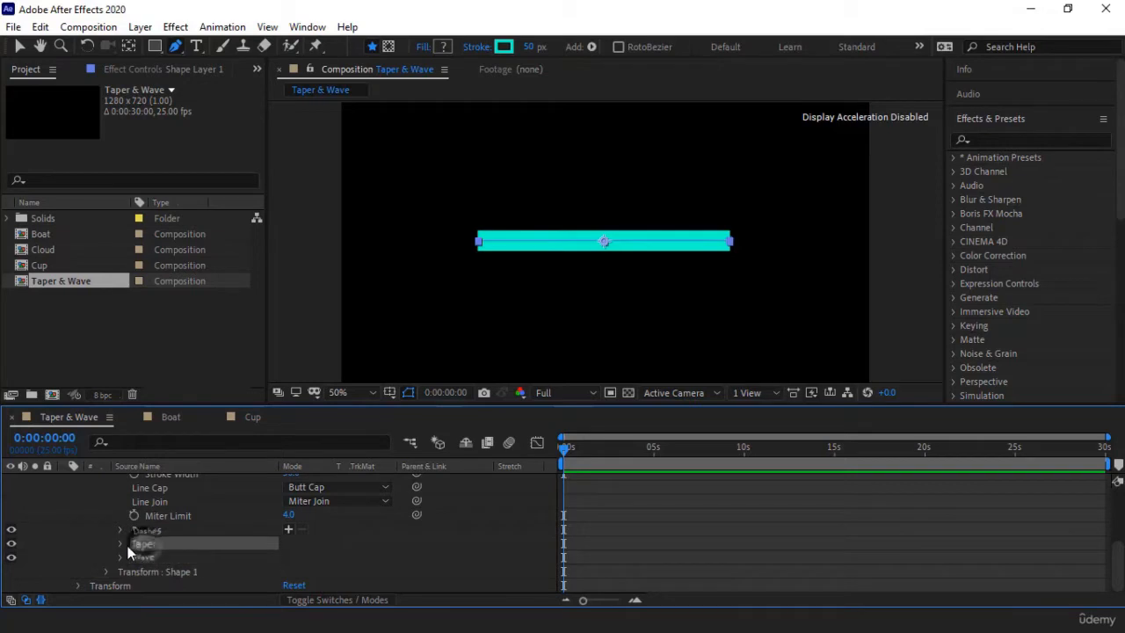
left_click(121, 544)
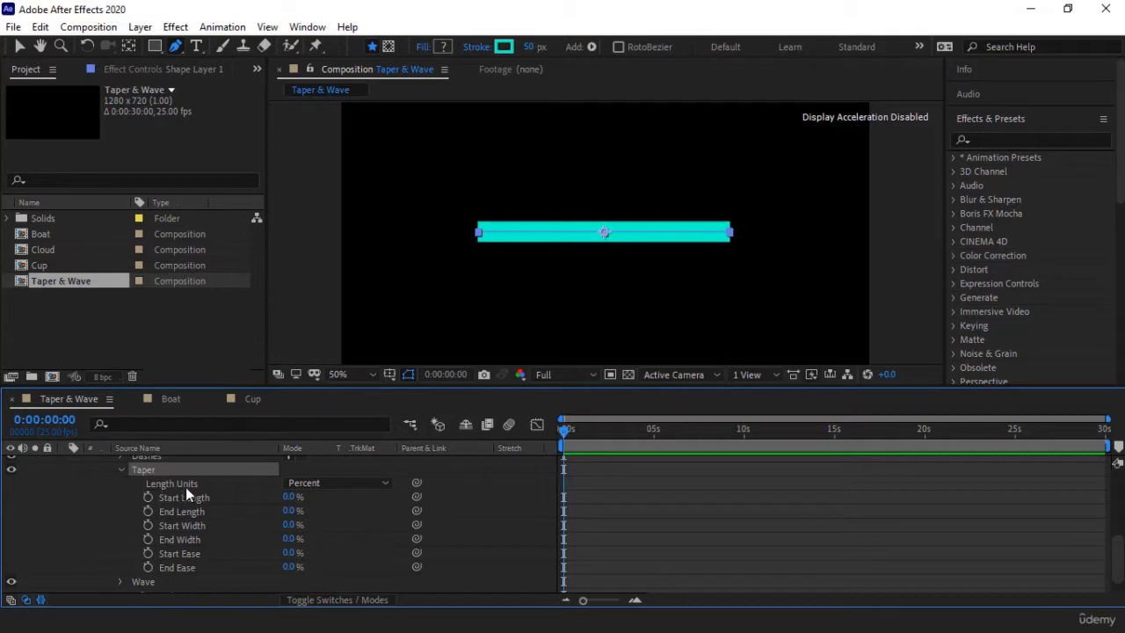
Step: Check the taper's Length Units options, keep Percent, and set the Start Length to 100%
left_click(336, 491)
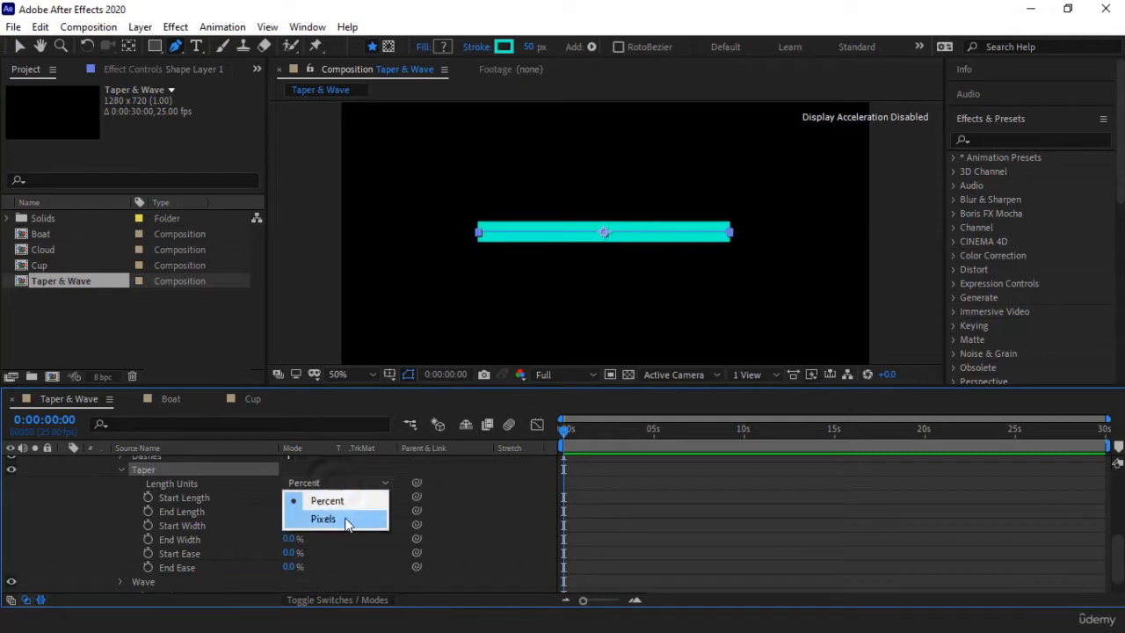
left_click(337, 488)
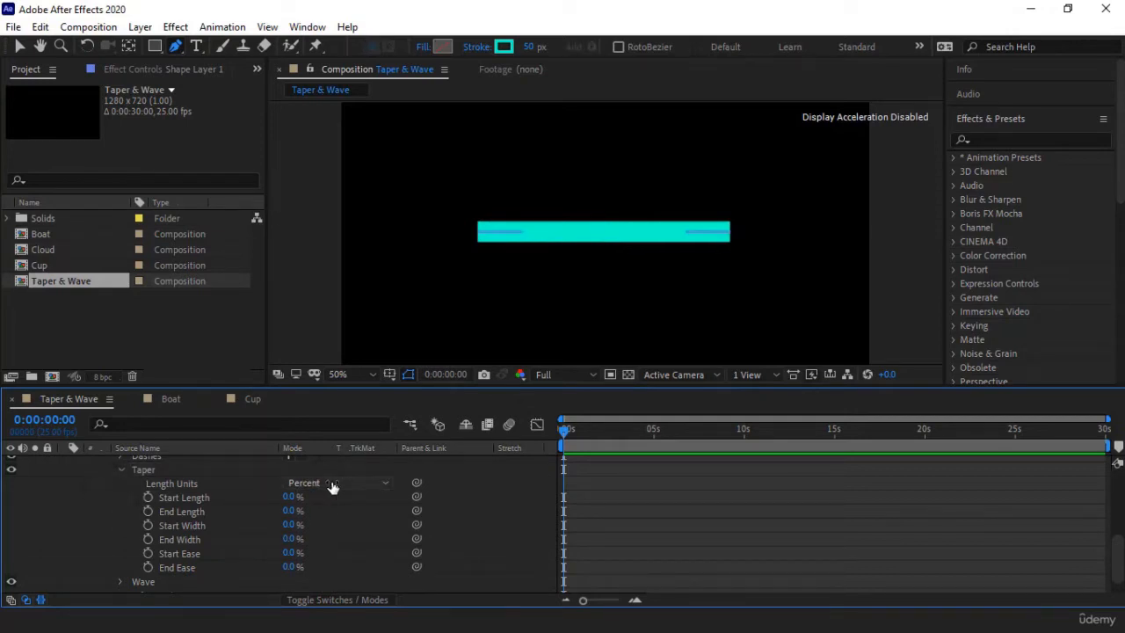
left_click_drag(289, 497, 300, 497)
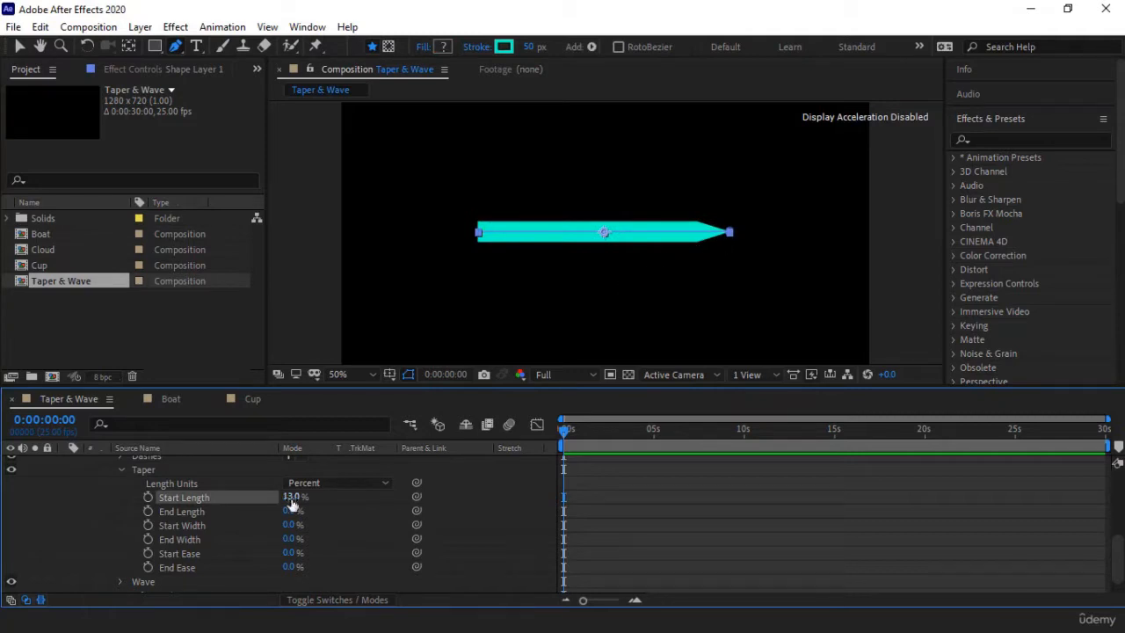
left_click_drag(291, 497, 358, 494)
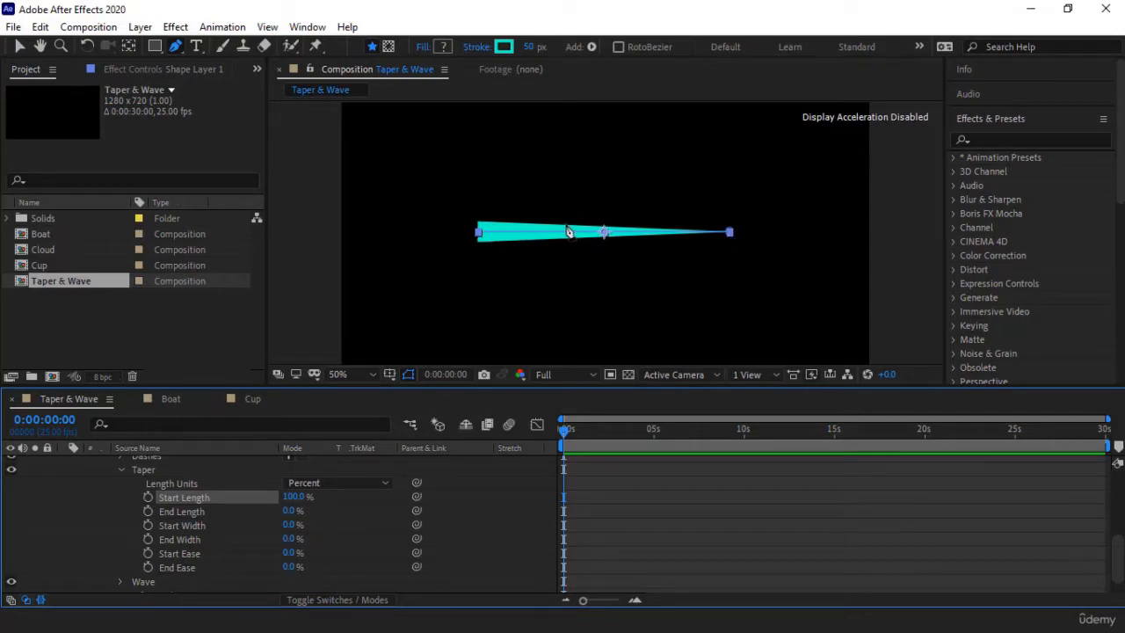
Step: Switch the taper's Length Units to Pixels and reduce the Start Length to about 333.4
left_click(318, 484)
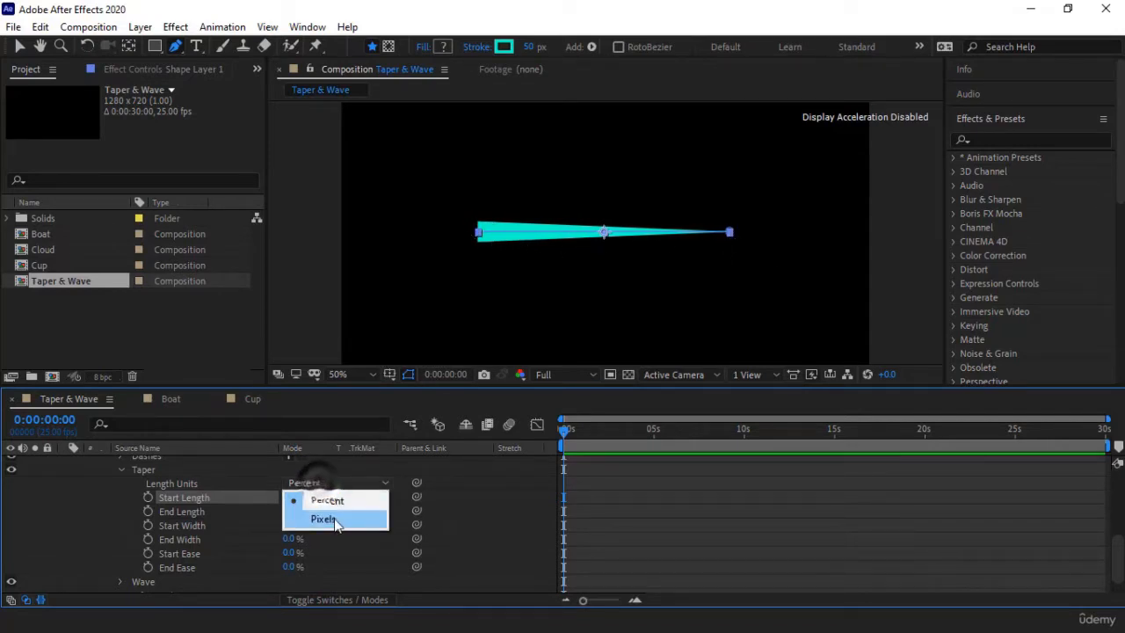
left_click(326, 519)
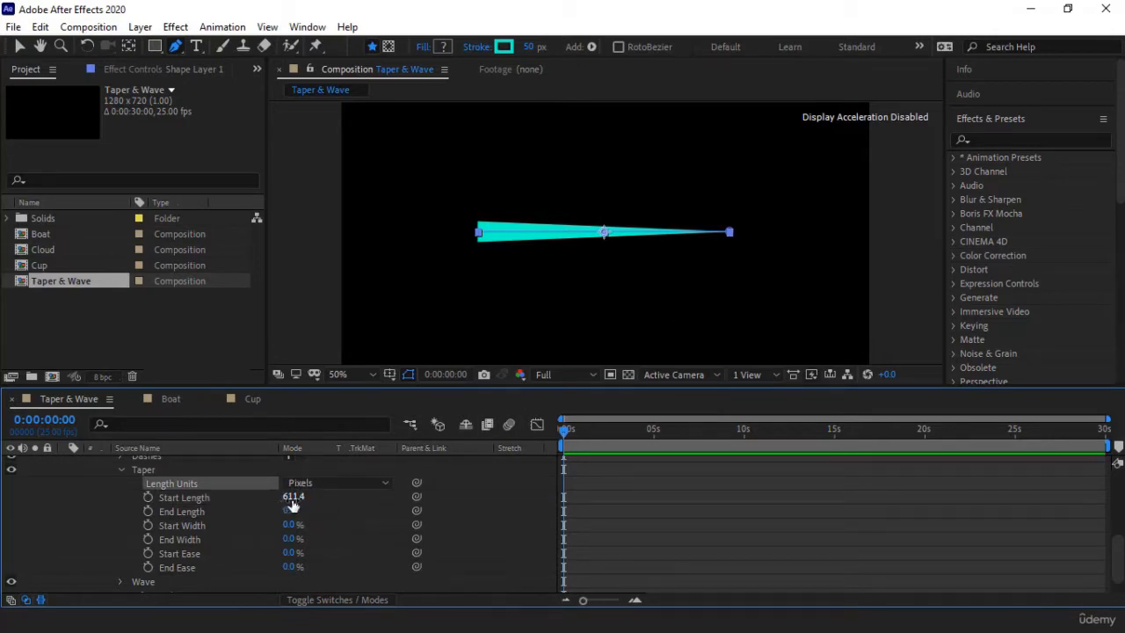
mouse_move(293, 499)
left_mouse_down()
mouse_move(56, 501)
mouse_move(99, 502)
mouse_move(65, 503)
left_mouse_up()
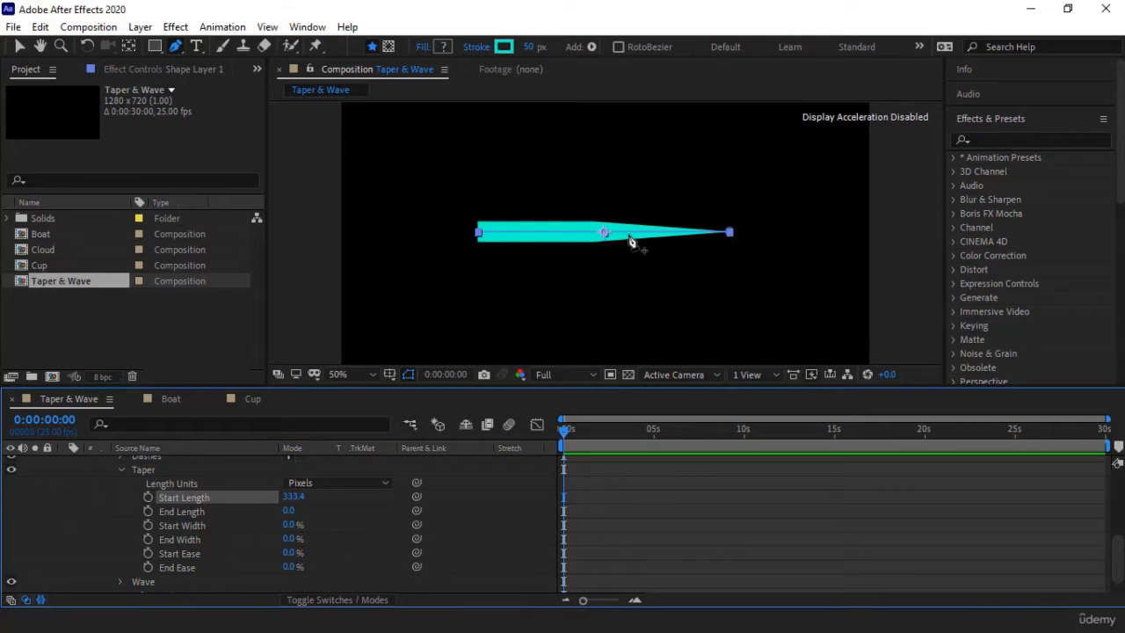
Step: Switch the taper's Length Units back to Percent and set the Start Length to 0%
left_click(312, 490)
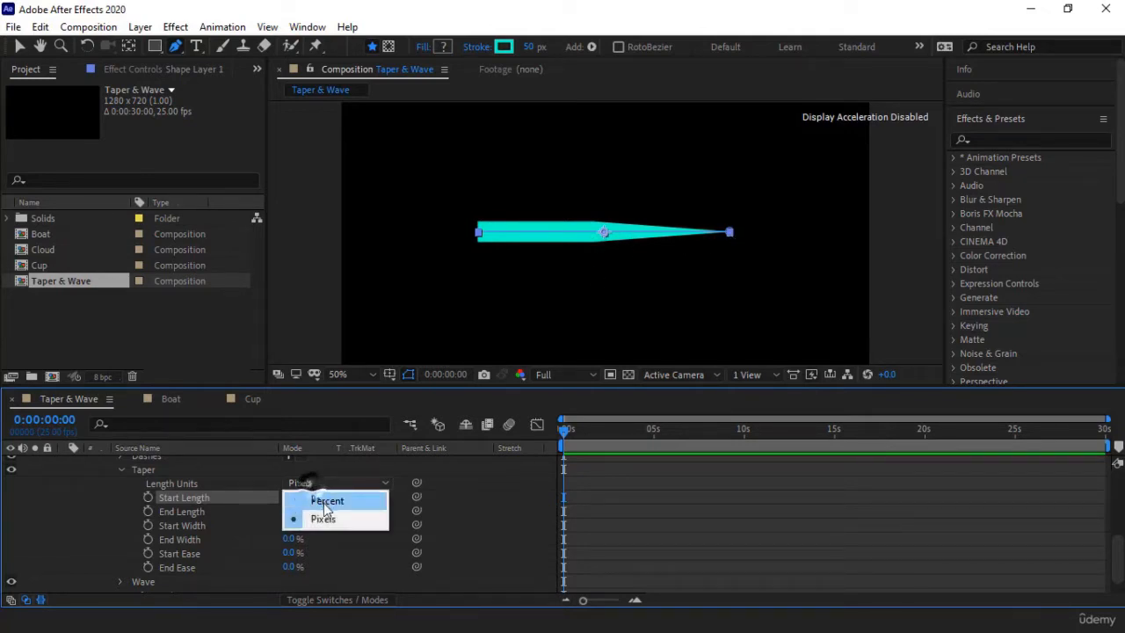
left_click(324, 500)
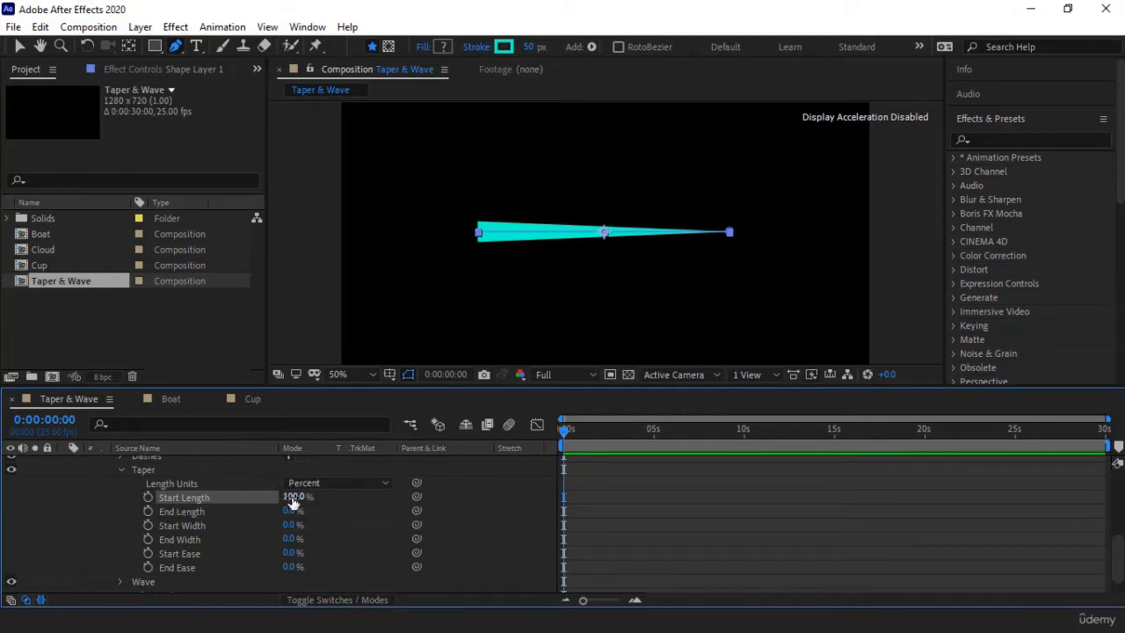
left_click(294, 497)
type("0")
key("Return")
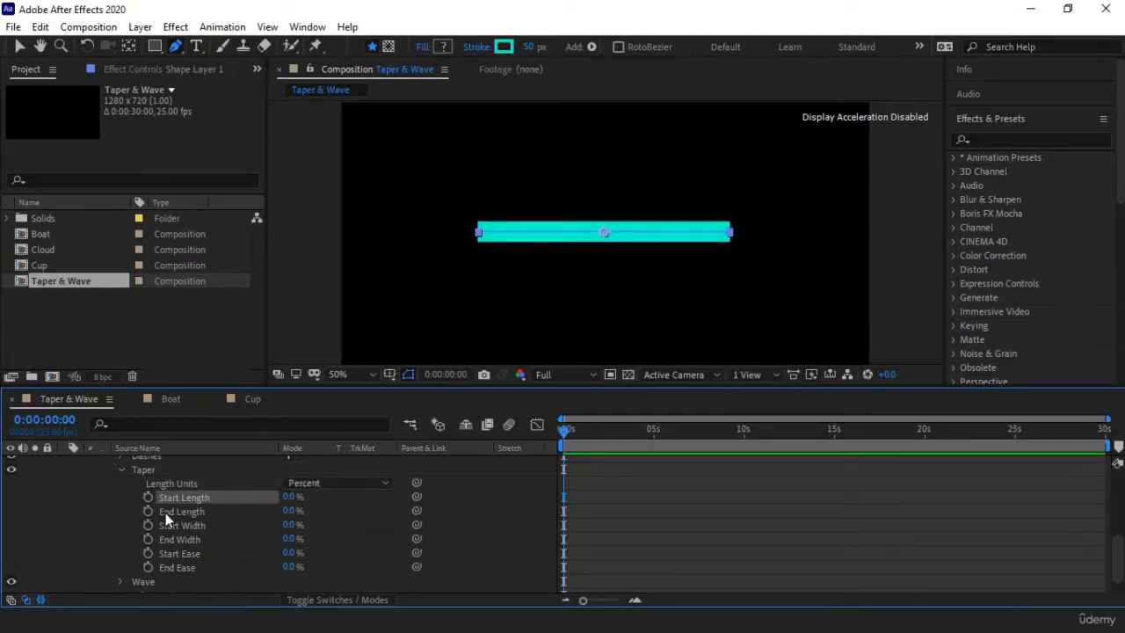
Step: Set both the End Length and the Start Length of the stroke's taper to 50%
left_click_drag(290, 511, 393, 504)
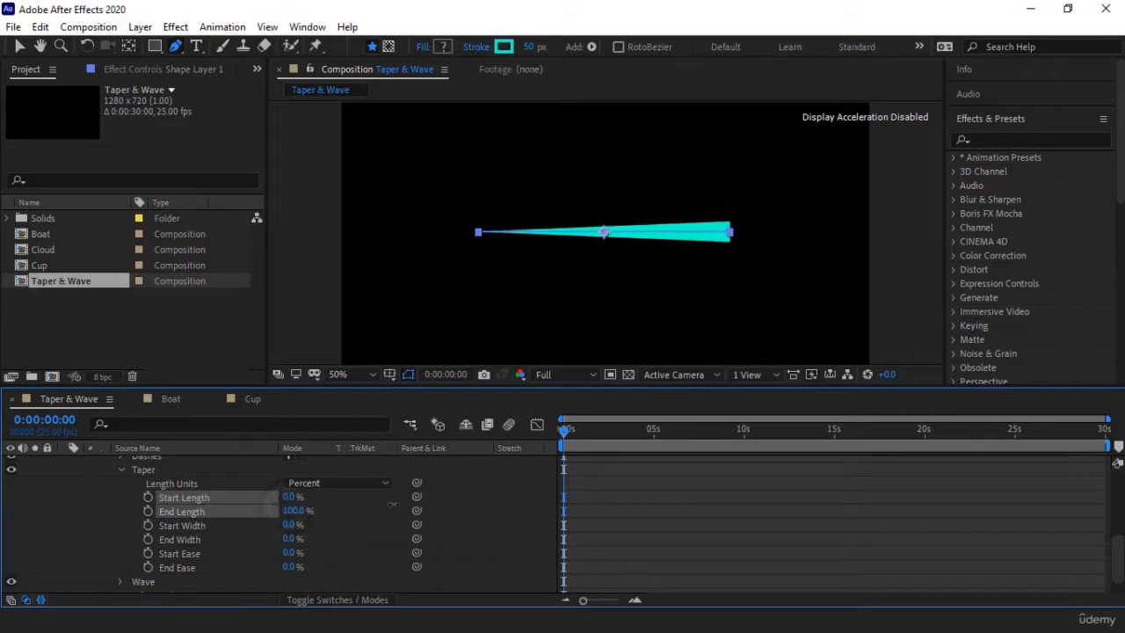
left_click(296, 511)
type("50")
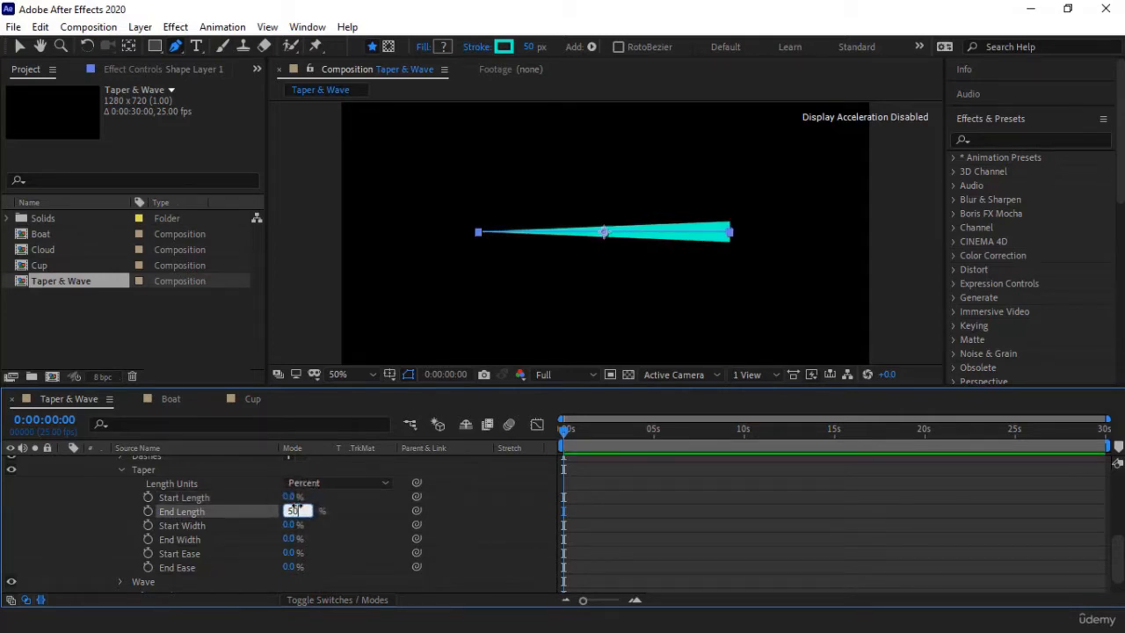
key("Return")
left_click(291, 497)
type("50")
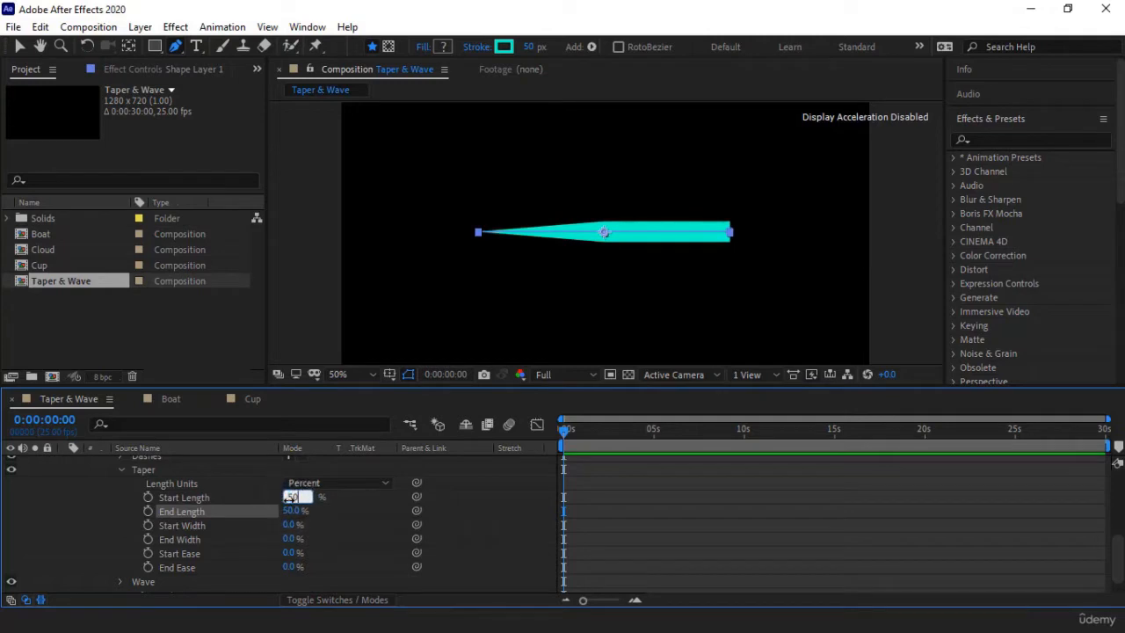
key("Return")
Step: Try a larger taper Start Width, undo it, and round the tips with Start Ease 43% and End Ease 50%
left_click(109, 526)
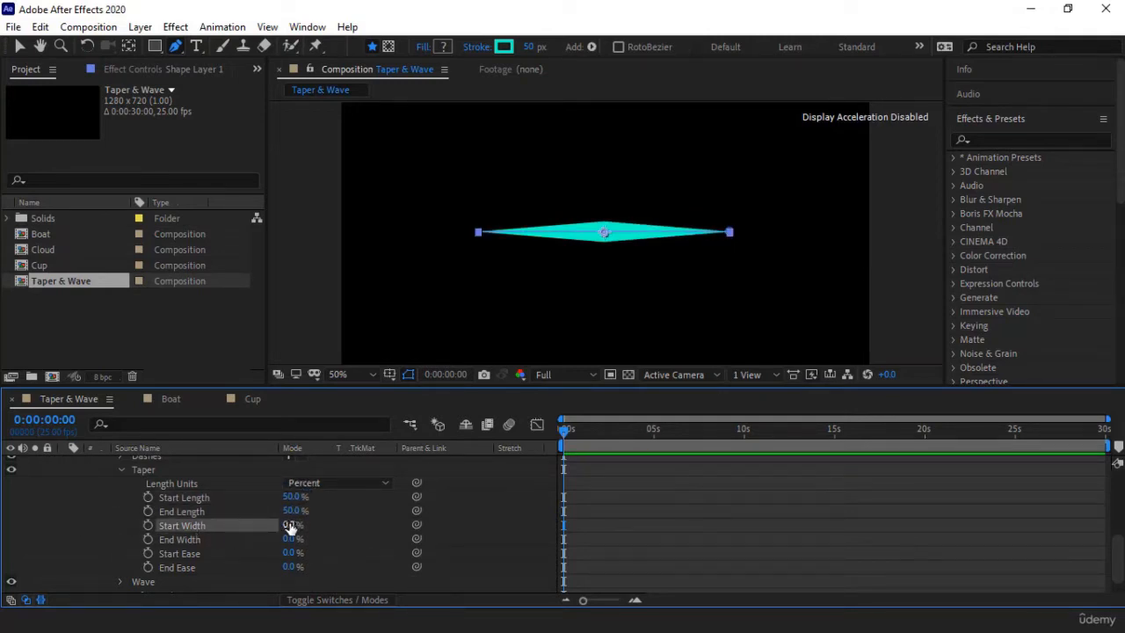
left_click_drag(290, 525, 478, 485)
key("ctrl+z")
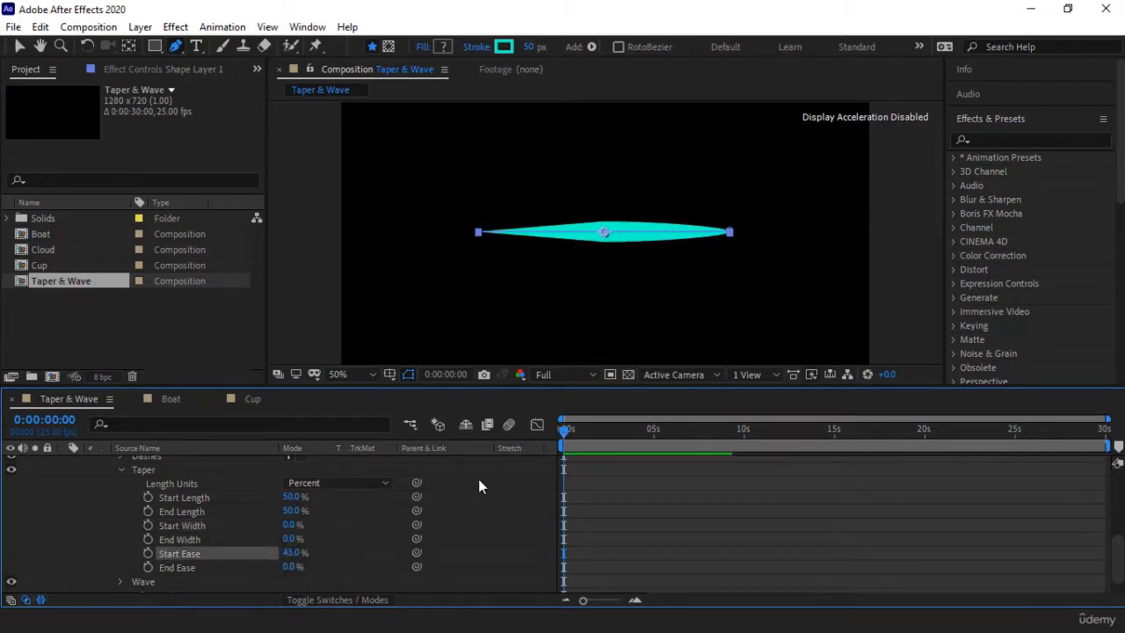
left_click_drag(293, 569, 337, 570)
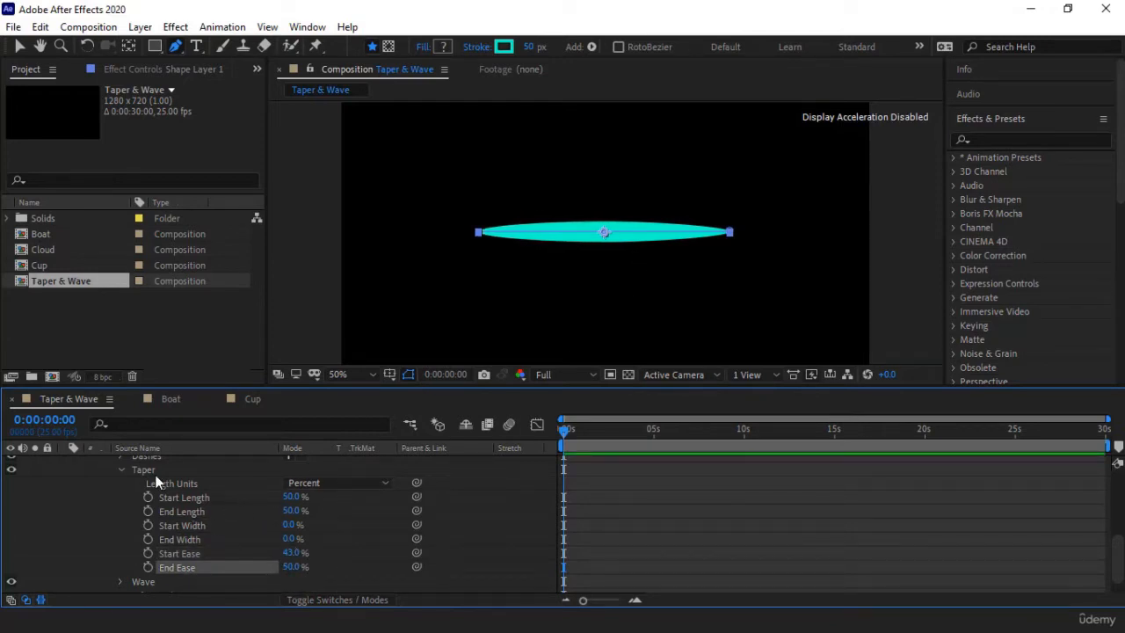
Step: Collapse the Taper properties, reveal the stroke's Wave properties and set the wave Amount to 46%
left_click(122, 471)
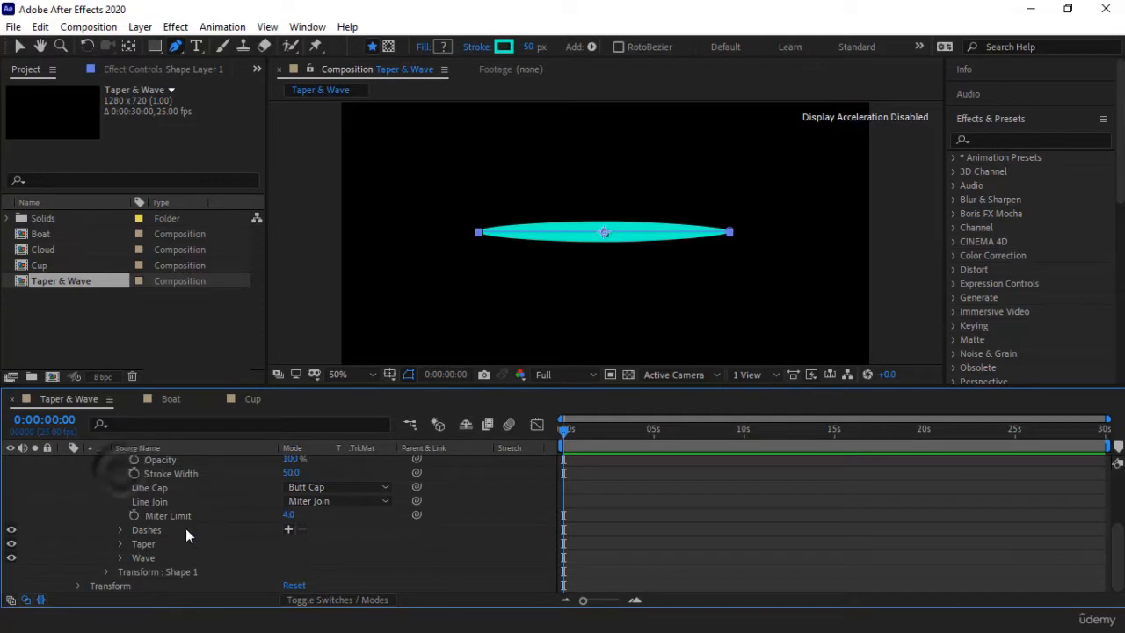
left_click(119, 558)
scroll(105, 545, "down", 2)
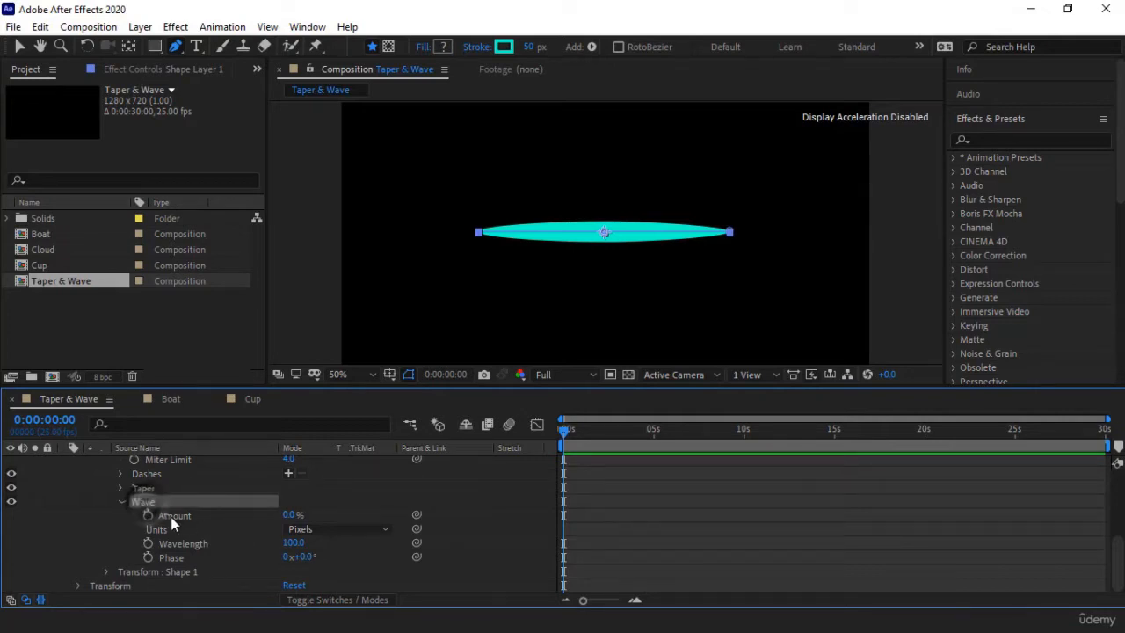
left_click(292, 515)
mouse_move(292, 515)
left_mouse_down()
mouse_move(349, 513)
mouse_move(325, 515)
left_mouse_up()
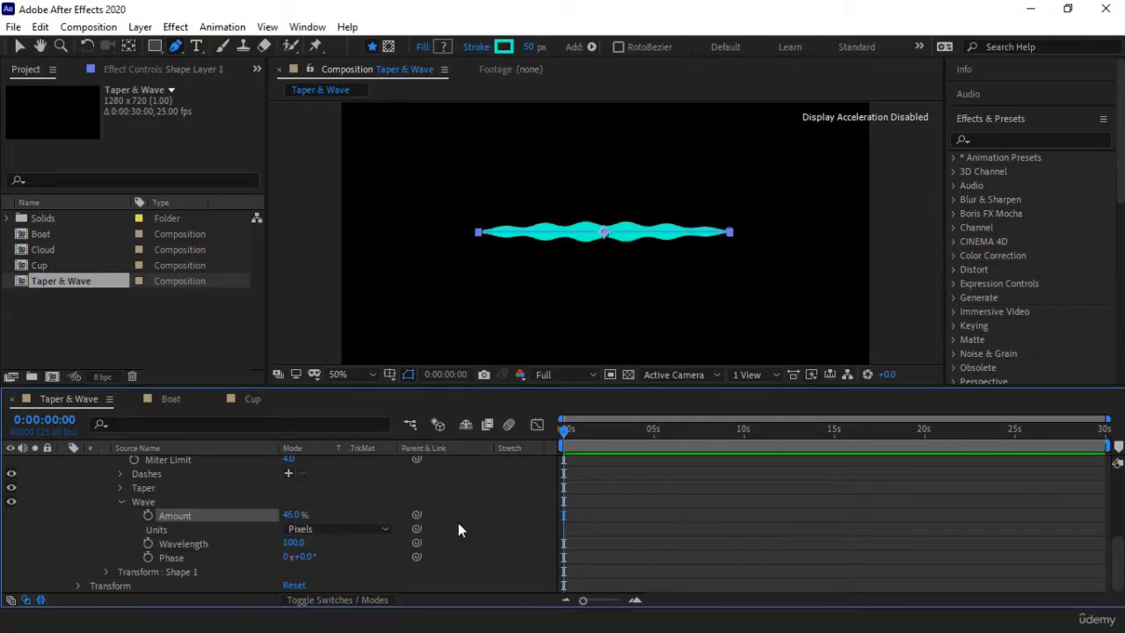
Step: Try a Wavelength of 170 for the wave, and switch its Units to Cycles with a Cycles value of 3
left_click(97, 544)
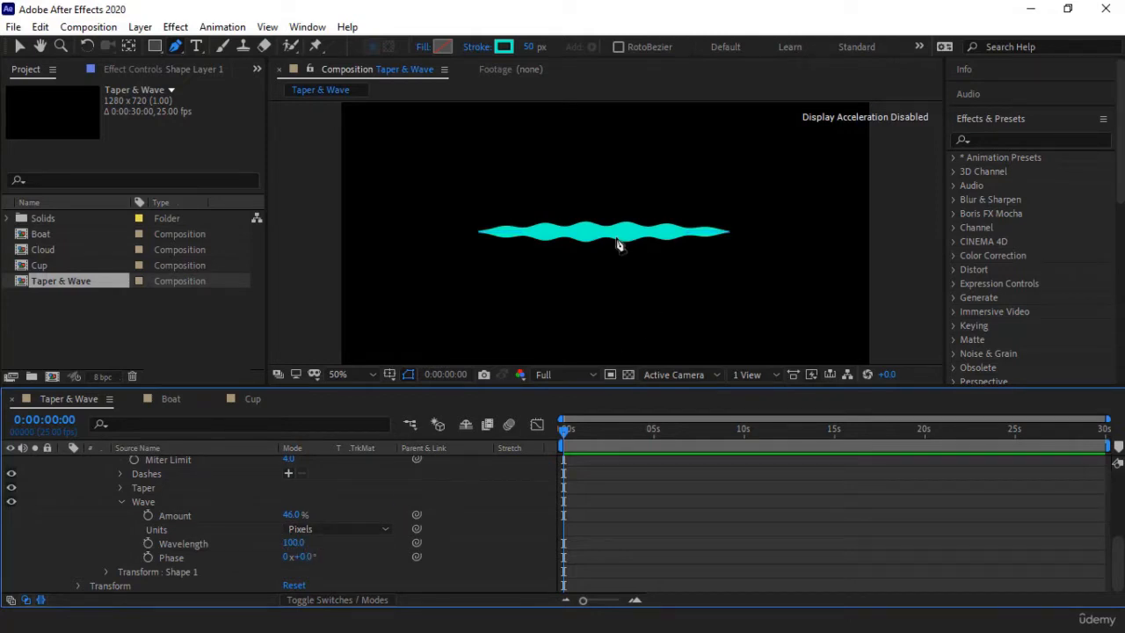
left_click_drag(294, 542, 349, 543)
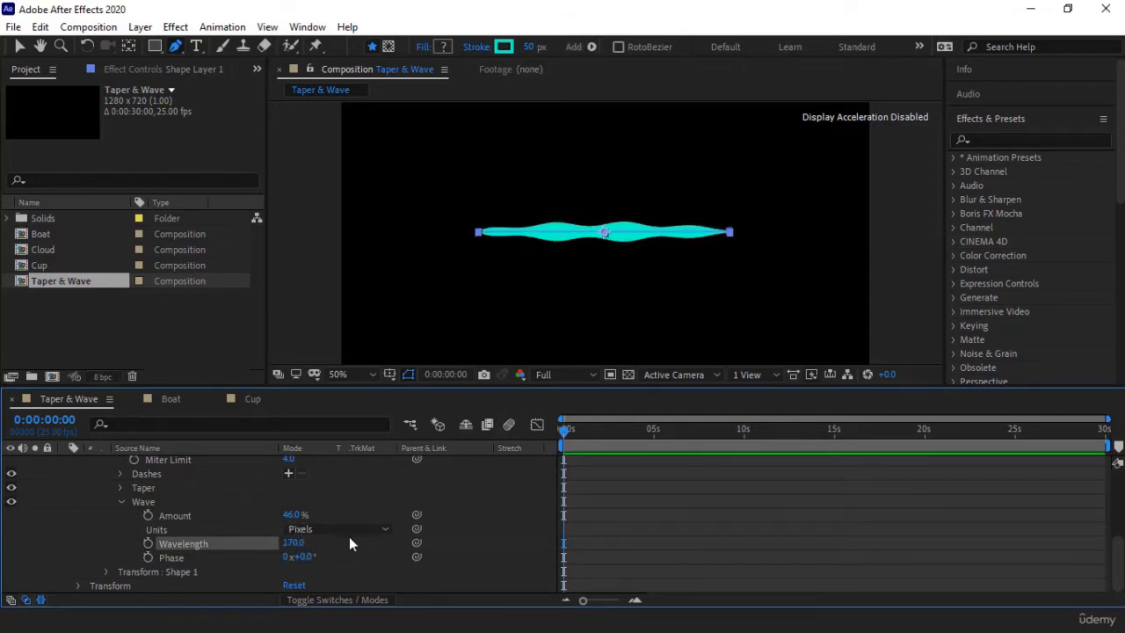
left_click(348, 533)
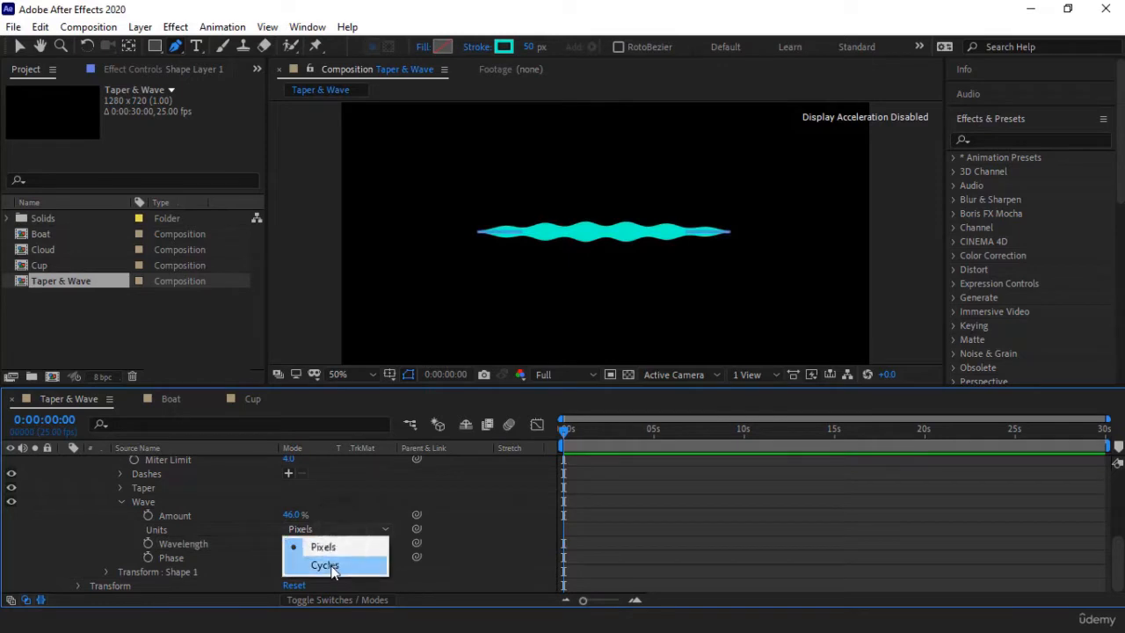
left_click(331, 566)
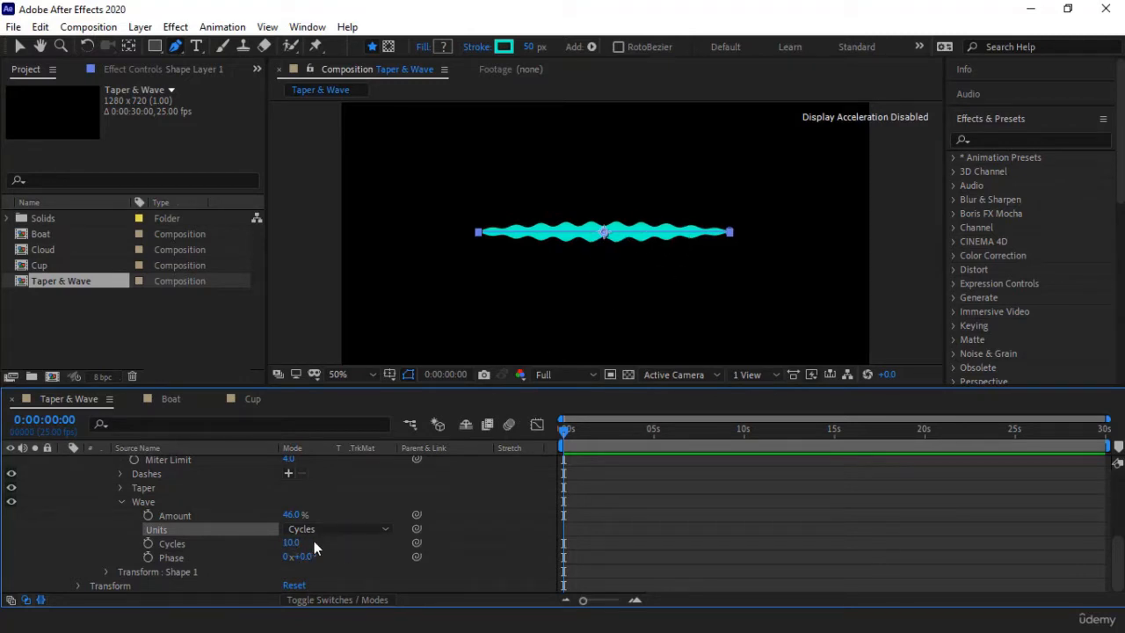
left_click(291, 542)
type("3")
key("Return")
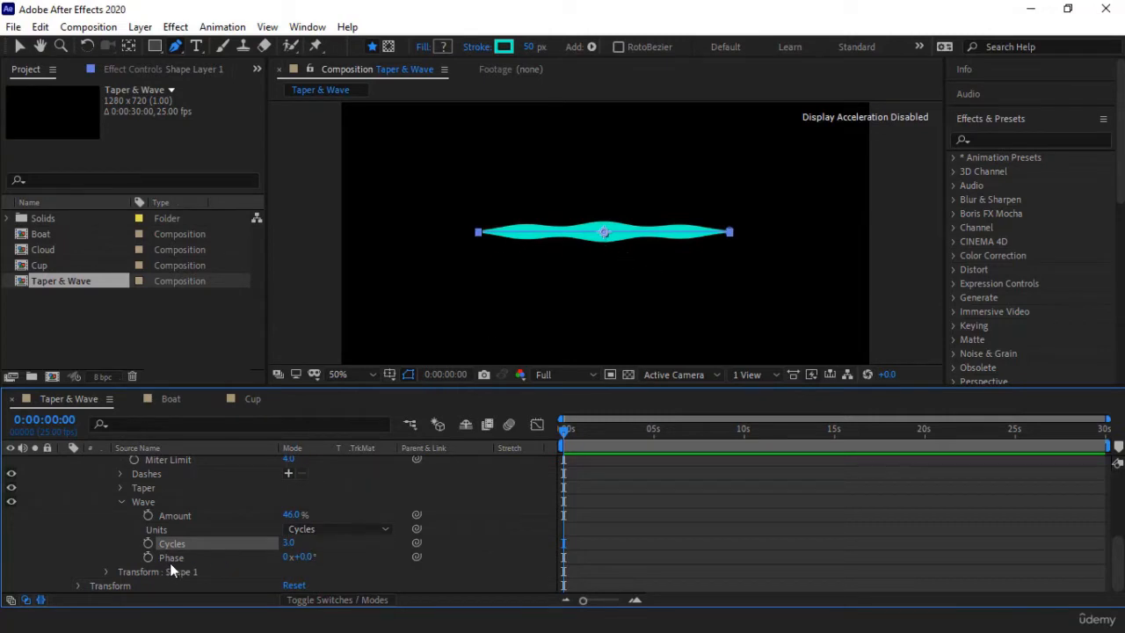
Step: Shift the wave's Phase and collapse all properties of Shape Layer 1
left_click_drag(316, 558, 483, 531)
left_click(123, 502)
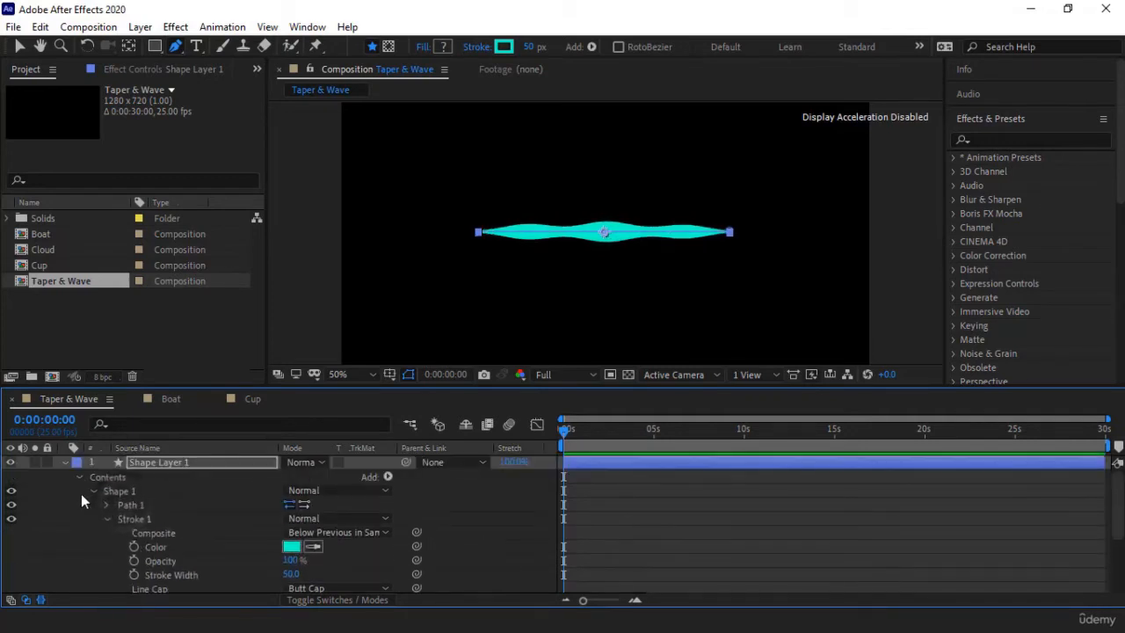
left_click(63, 463)
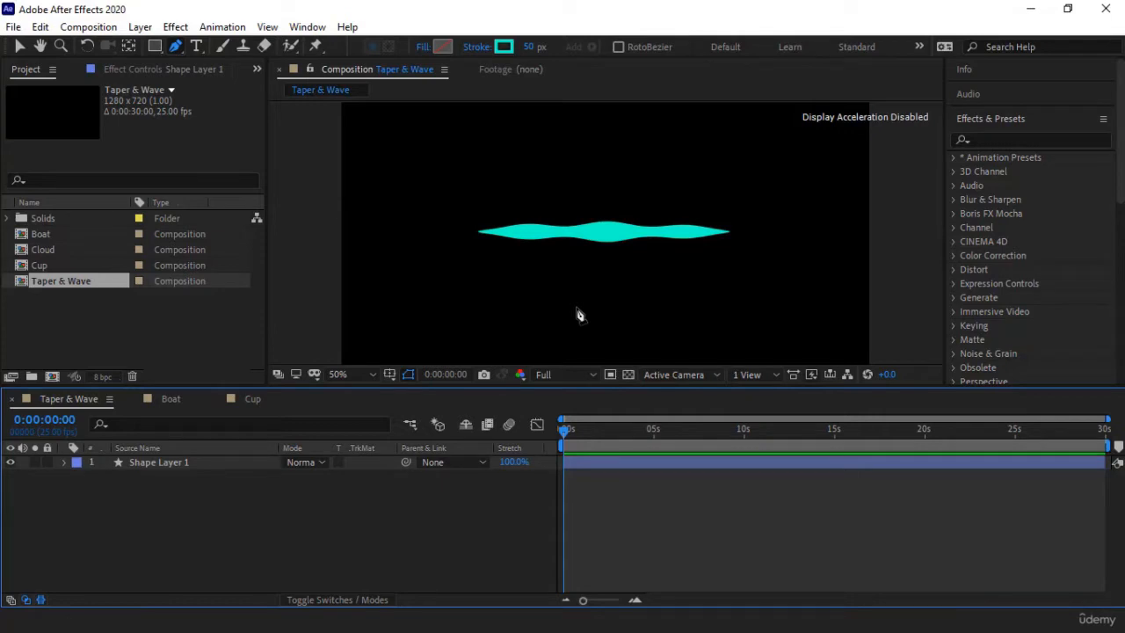
Step: Activate the Selection tool, open the Boat composition and play its animation preview
left_click(20, 46)
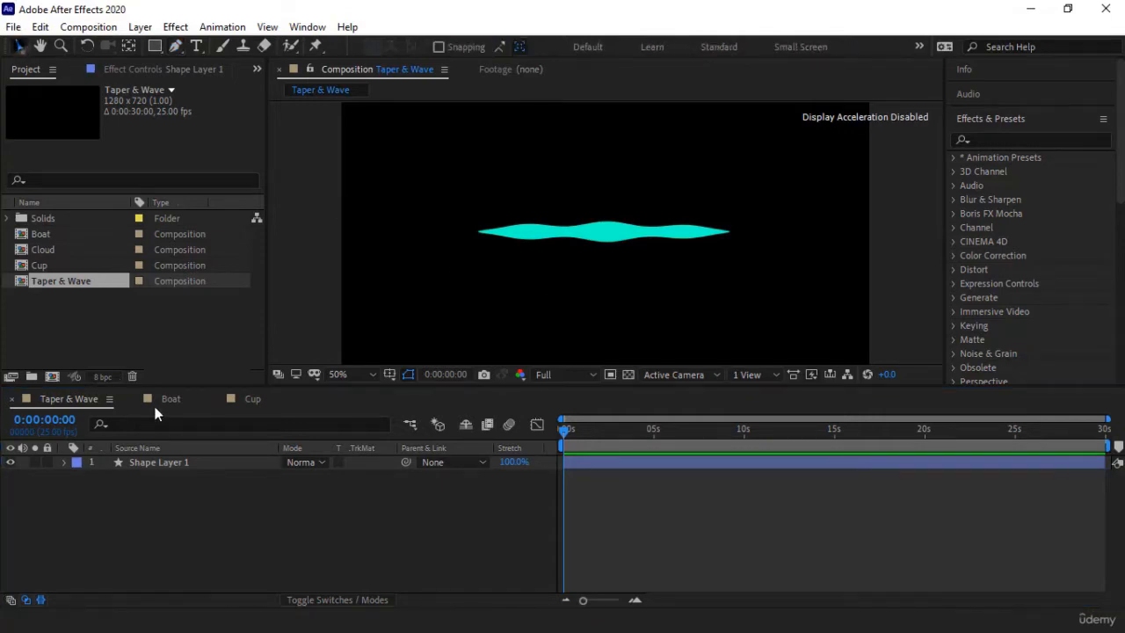
left_click(172, 399)
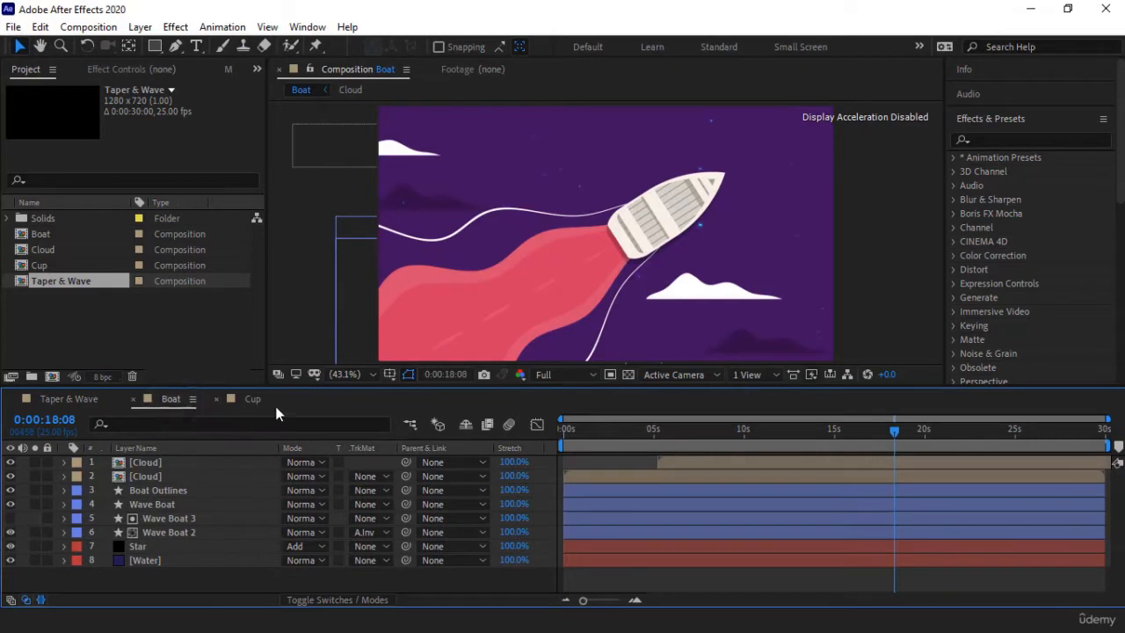
key("space")
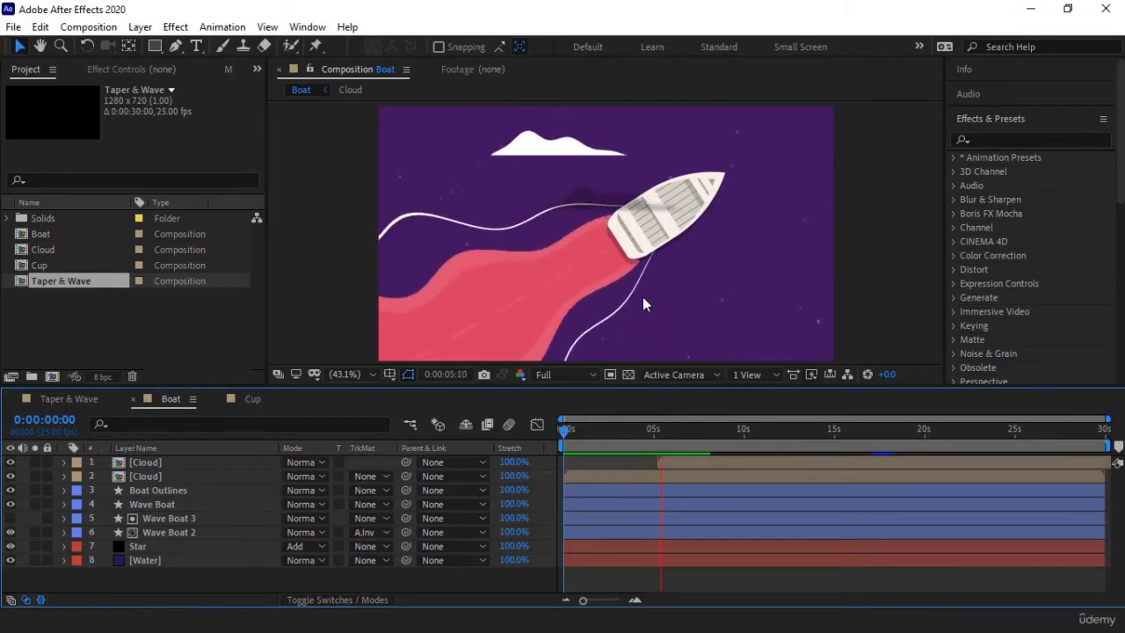
Step: Stop the preview and delete the Wave Boat, Wave Boat 3 and Wave Boat 2 layers from the Boat composition
key("space")
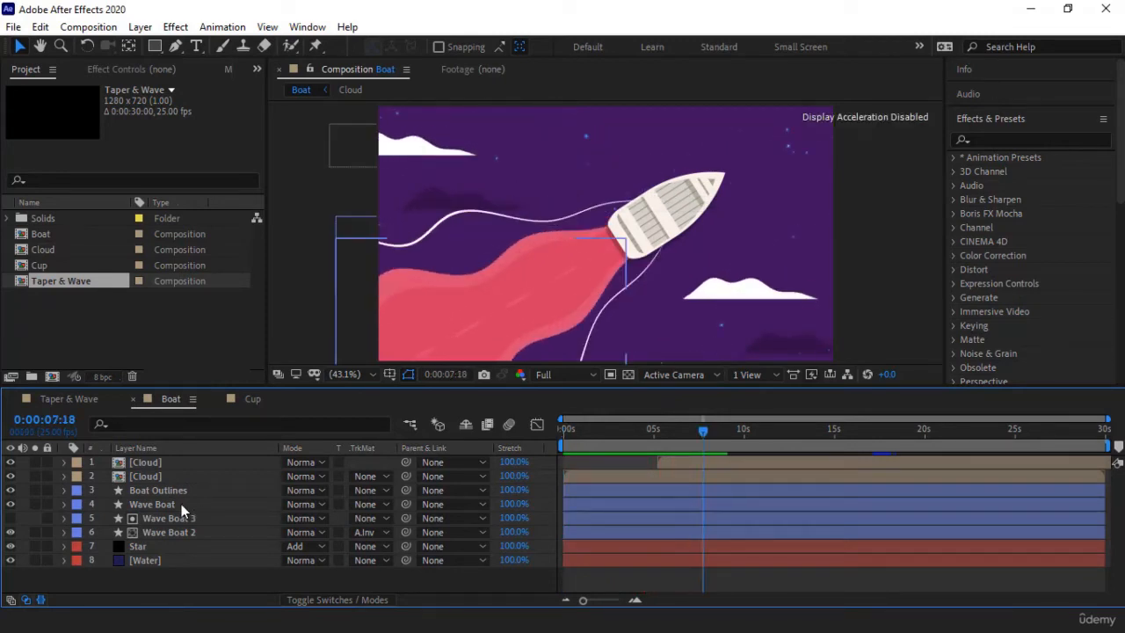
left_click(181, 504)
left_click(175, 529, "shift")
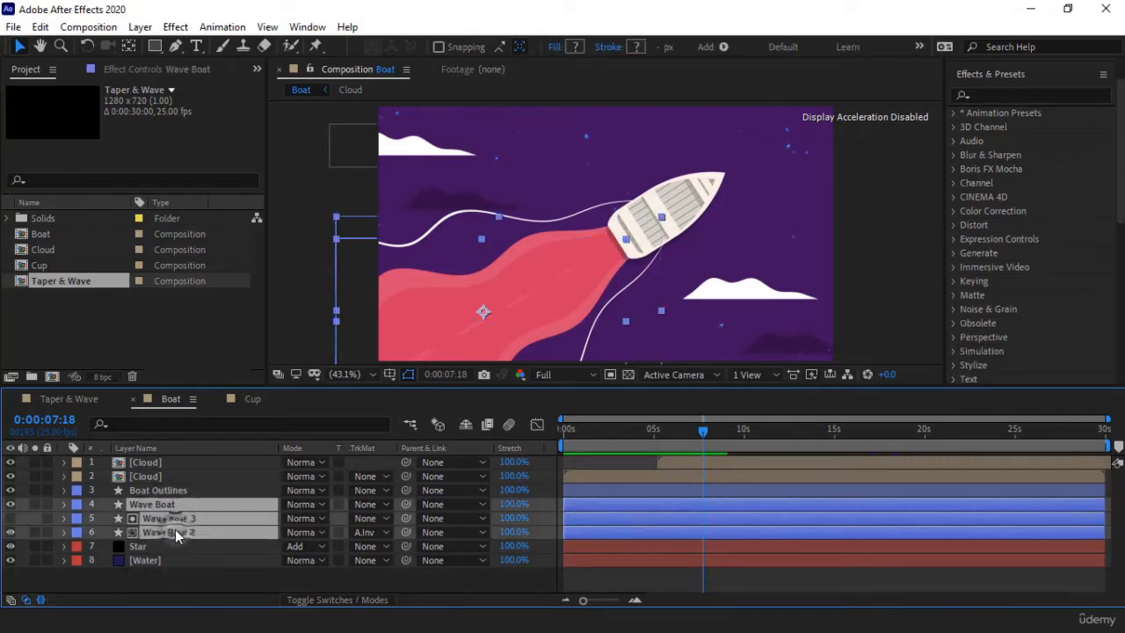
key("Delete")
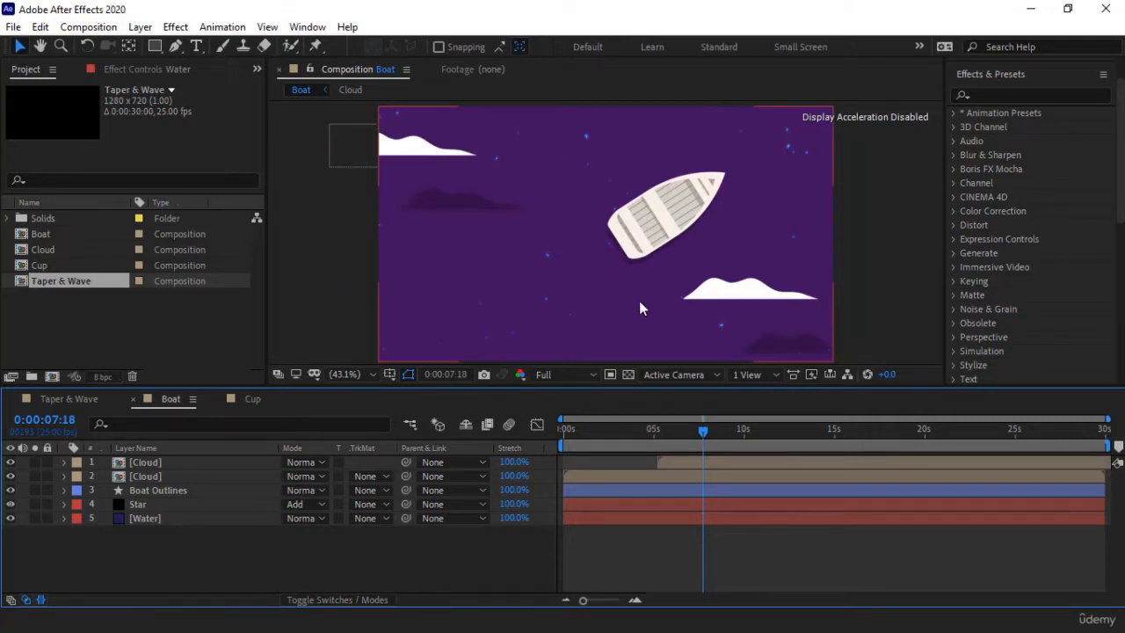
Step: Draw a straight Pen tool line from the middle of the boat to just beyond the frame's lower-left corner
left_click(176, 47)
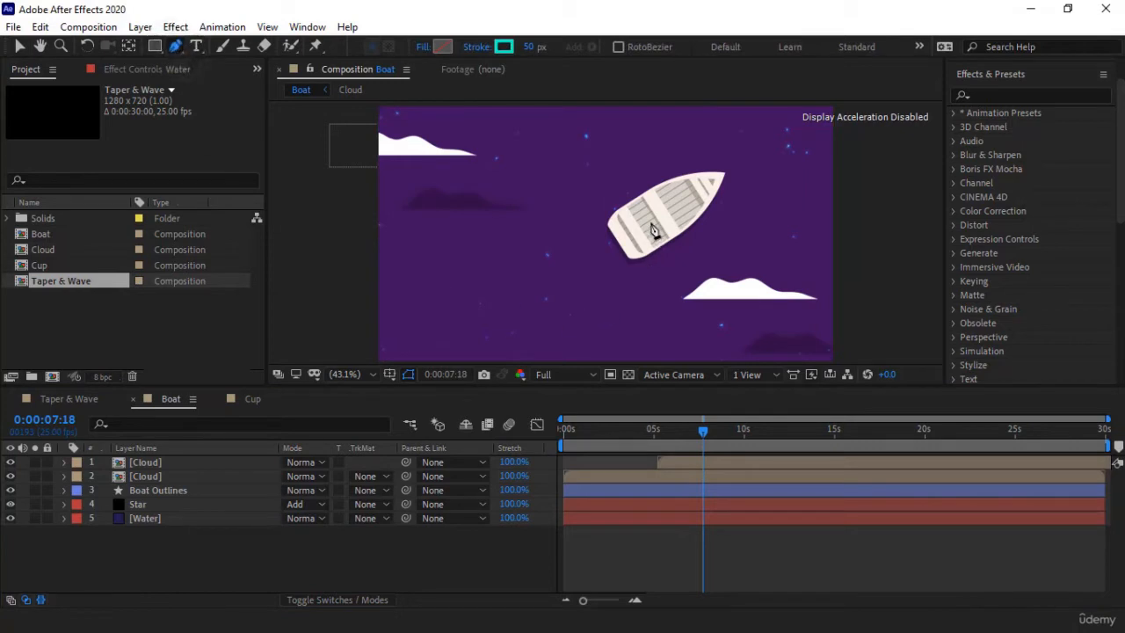
left_click(605, 235)
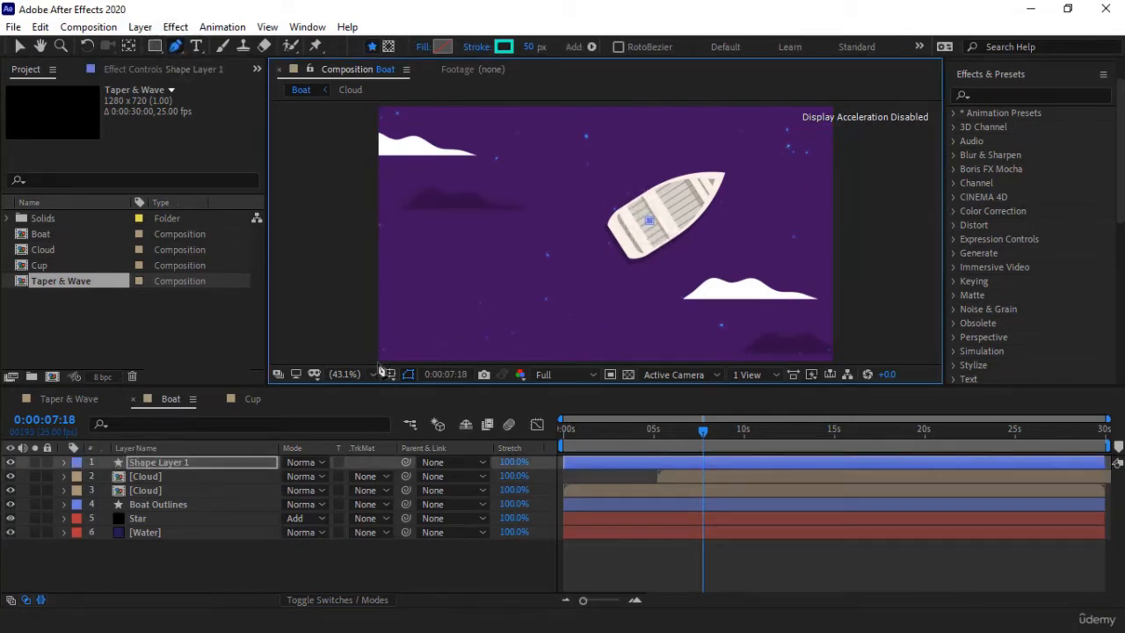
left_click_drag(501, 296, 516, 245)
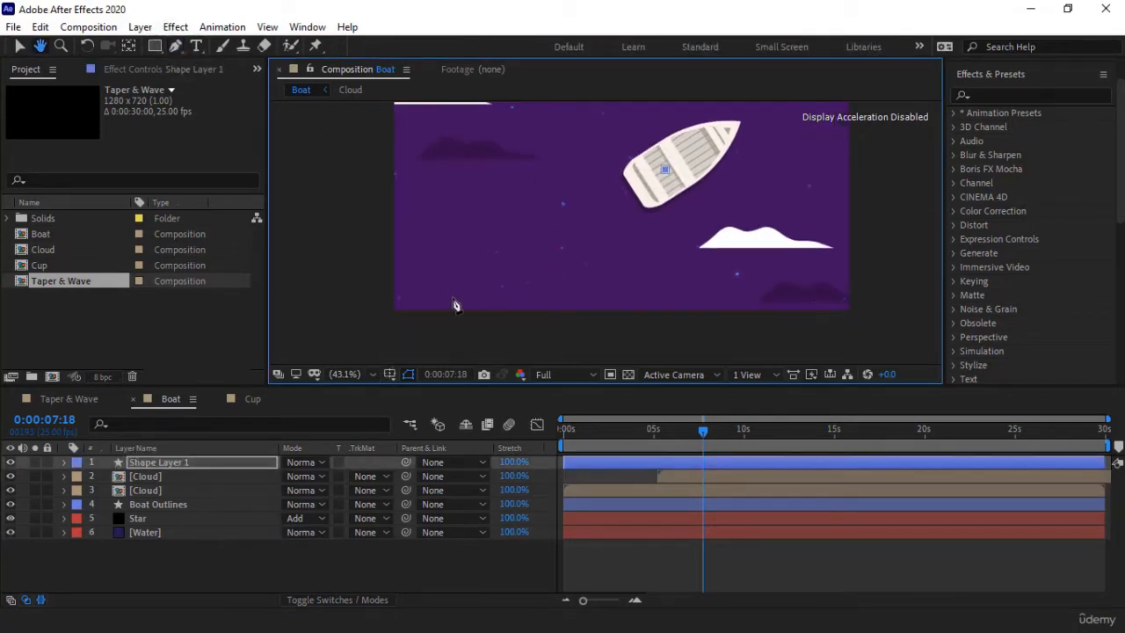
left_click(382, 327)
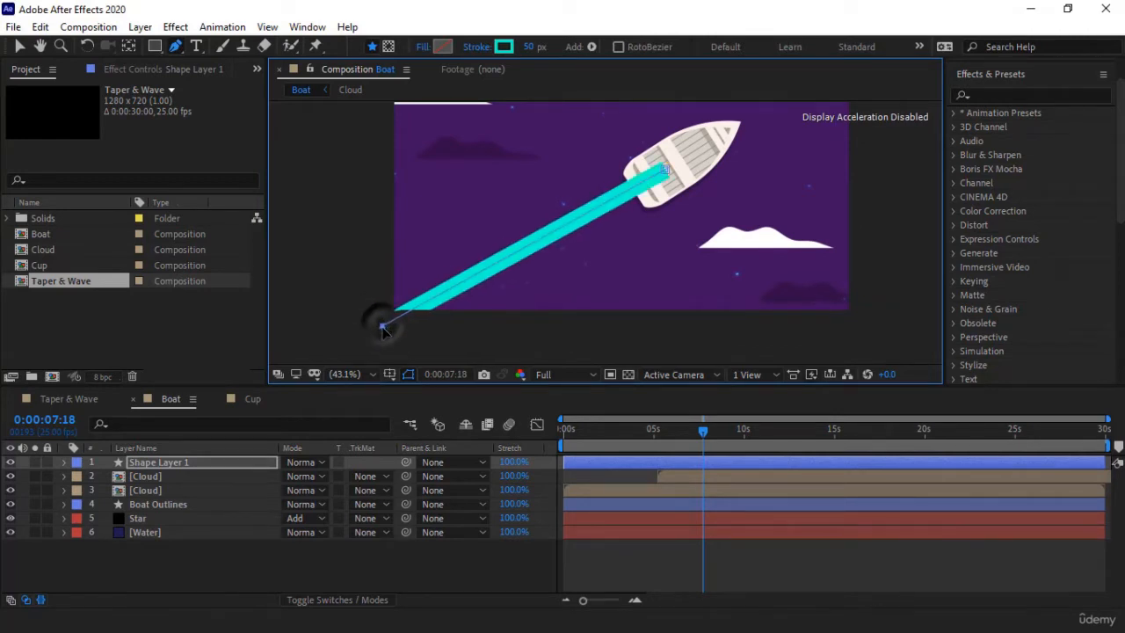
left_click_drag(539, 255, 537, 278)
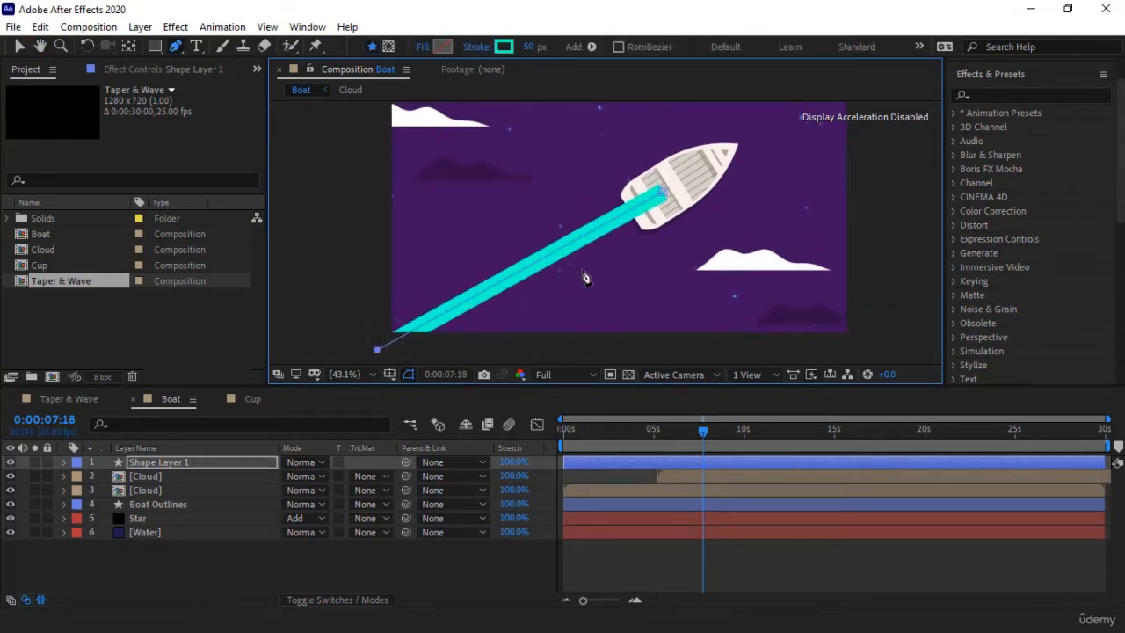
Step: Set the new line's stroke width to 214 px and move Shape Layer 1 below Boat Outlines
mouse_move(528, 47)
left_mouse_down()
mouse_move(646, 57)
mouse_move(700, 80)
mouse_move(677, 81)
left_mouse_up()
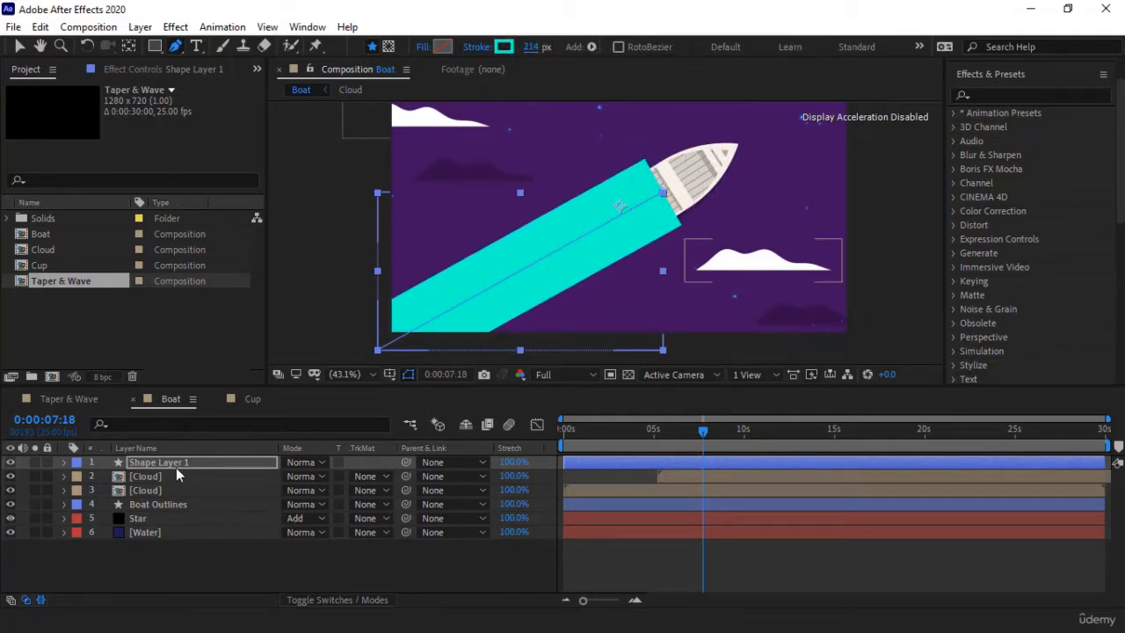
left_click(173, 465)
left_click_drag(184, 503, 185, 505)
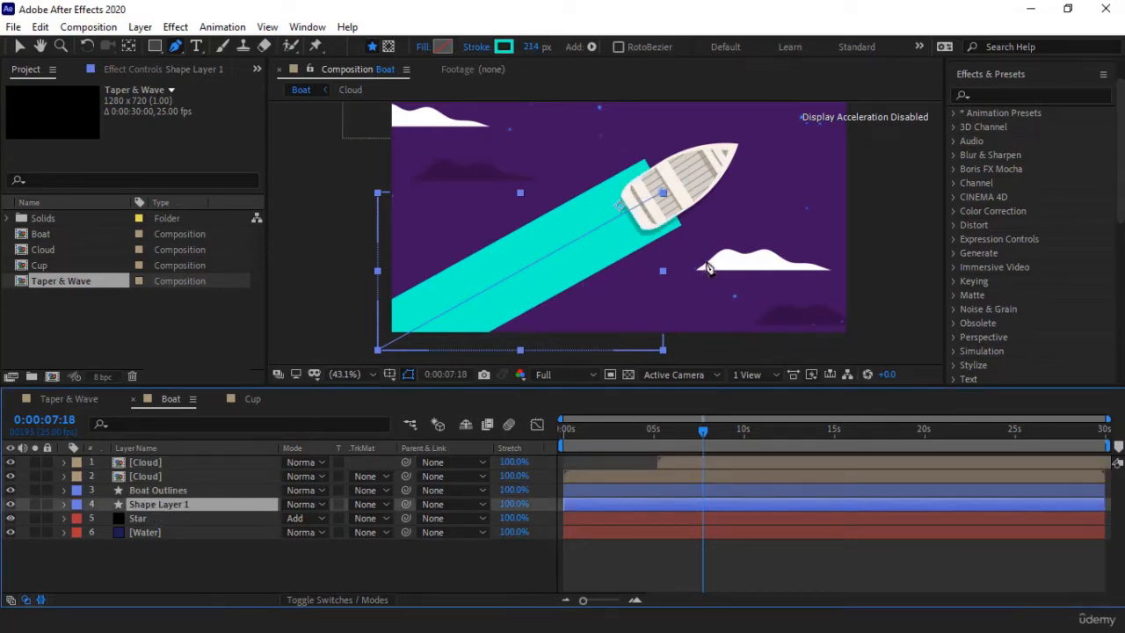
Step: Recolor Shape Layer 1's stroke with the pinkish red sampled from the Character fill swatch, then deselect the layer
left_click(19, 45)
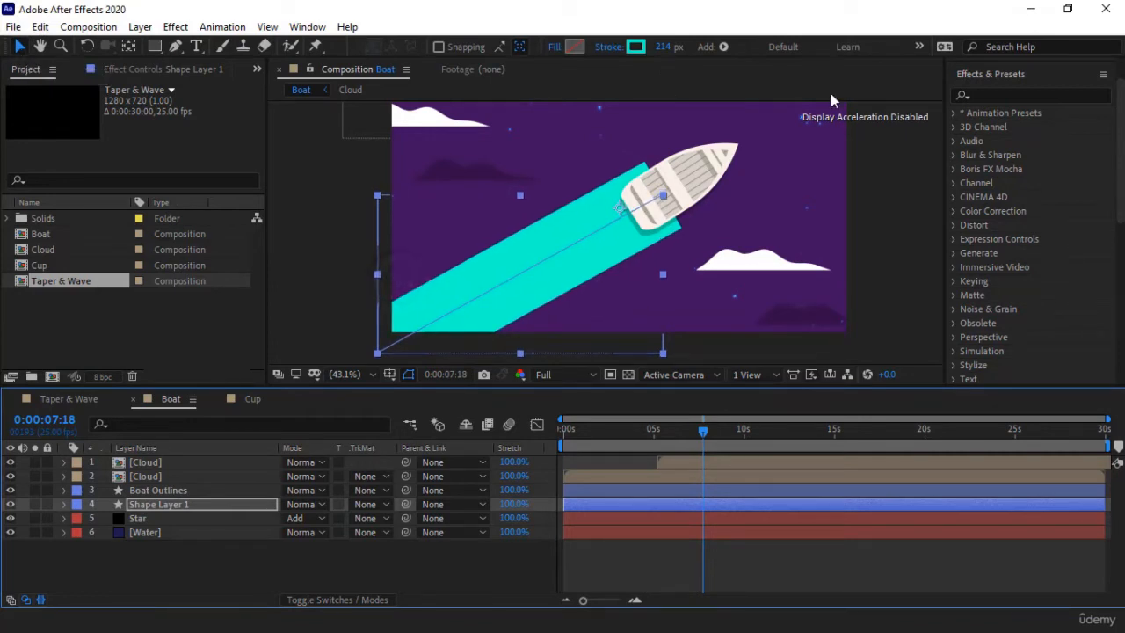
scroll(1033, 219, "down", 1)
scroll(1046, 233, "down", 5)
left_click(995, 303)
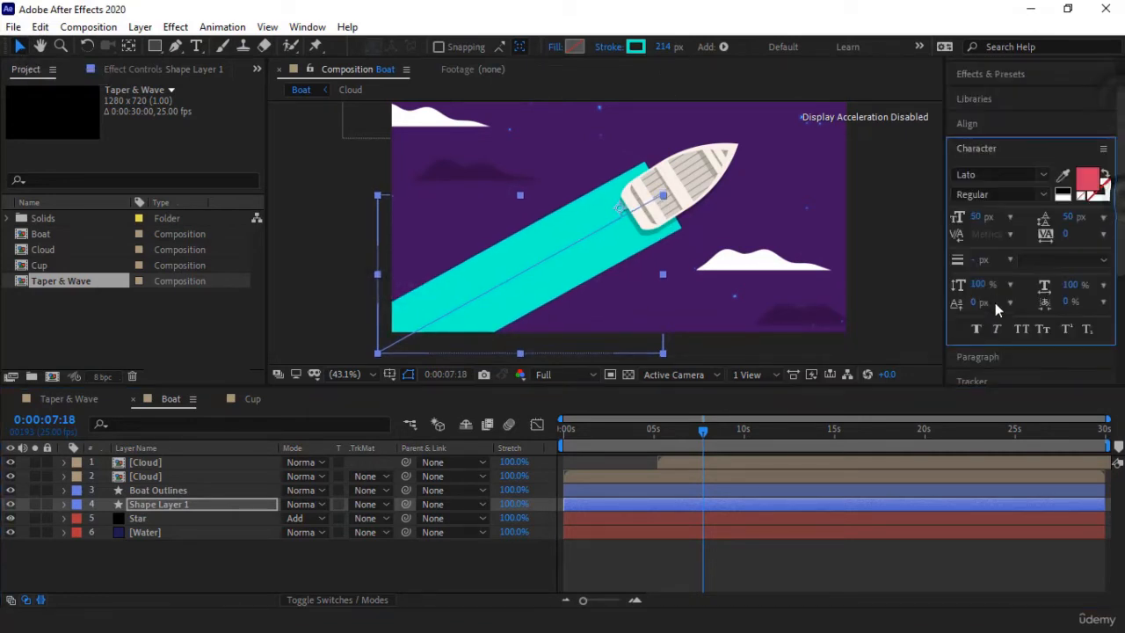
left_click(636, 46)
left_click(362, 337)
left_click(1088, 180)
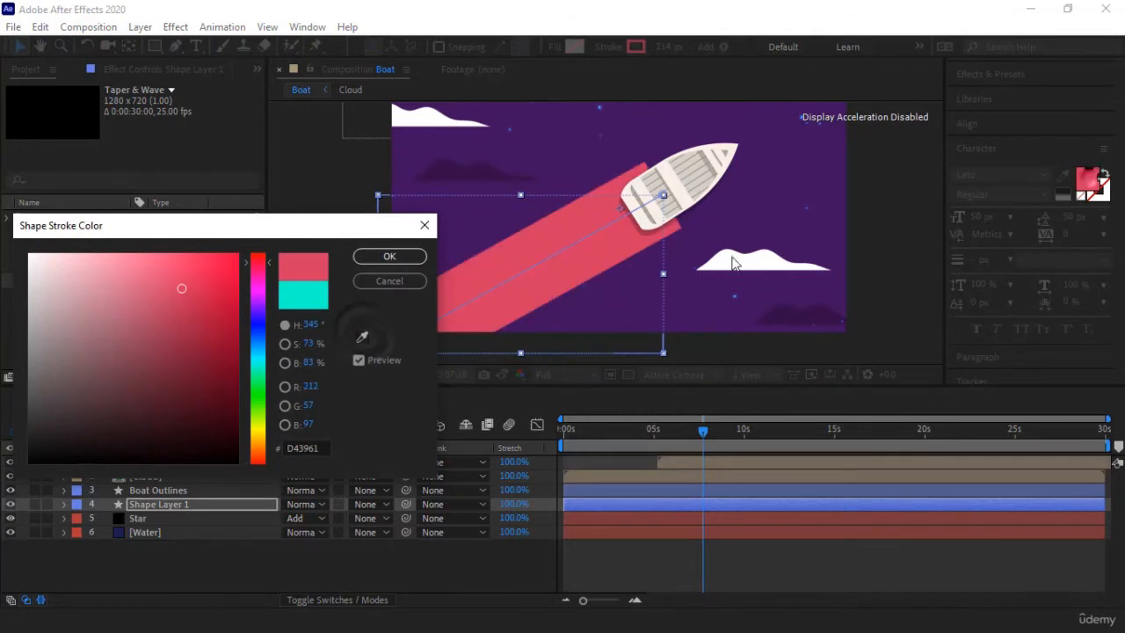
left_click(403, 258)
left_click(505, 557)
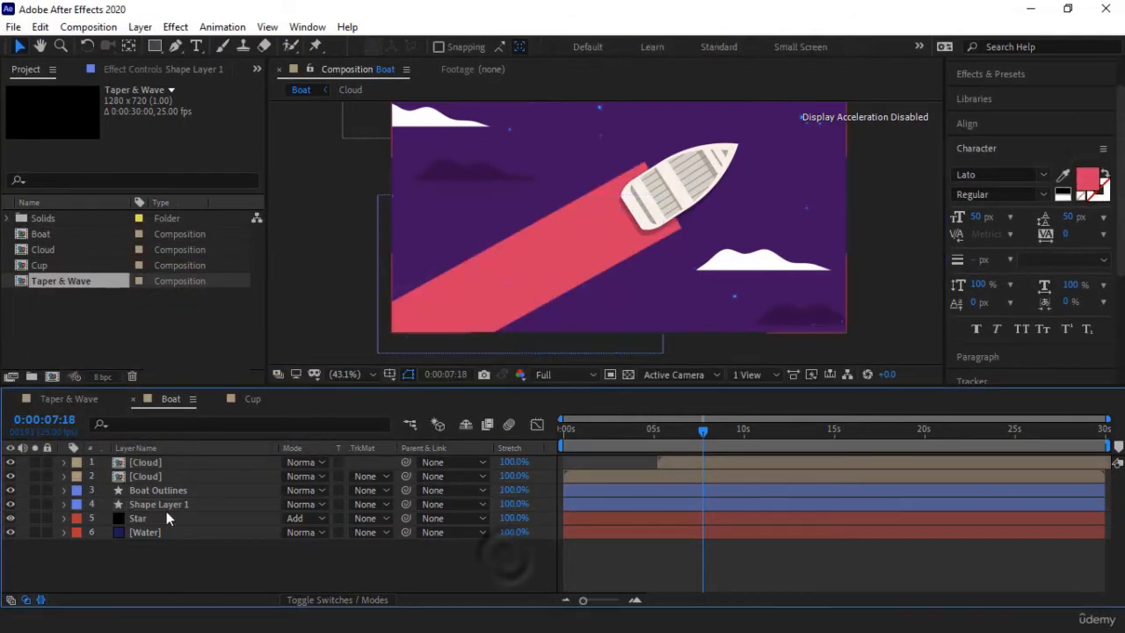
Step: Expand Shape 1 in Shape Layer 1, delete its Fill 1 and reveal the Stroke 1 properties
left_click(125, 508)
left_click(64, 504)
left_click(79, 520)
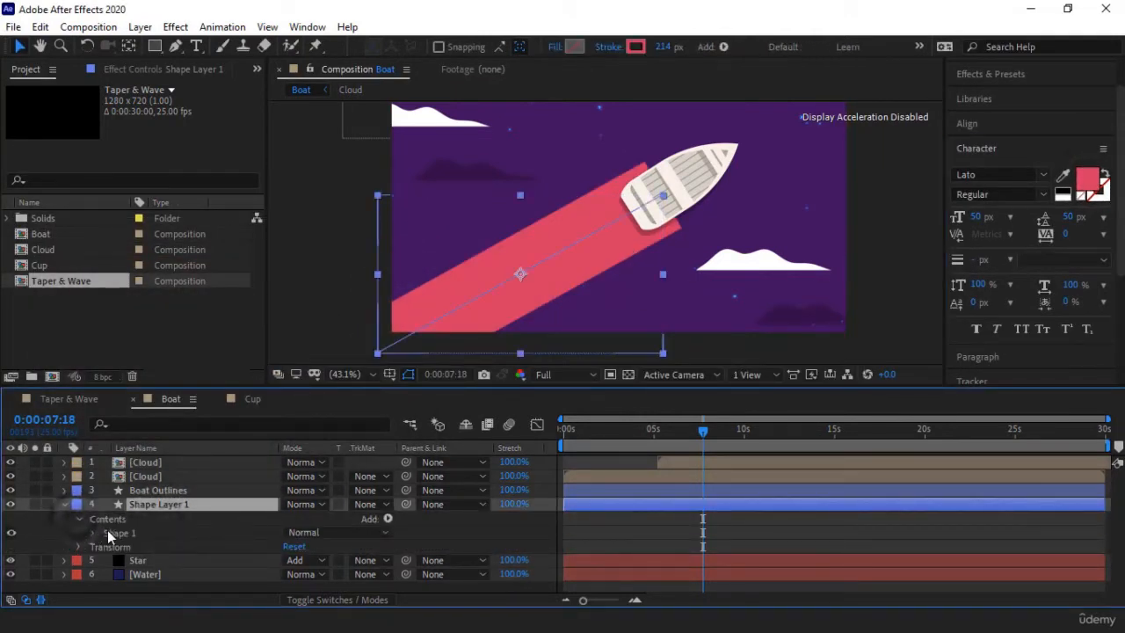
left_click(94, 533)
left_click(138, 530)
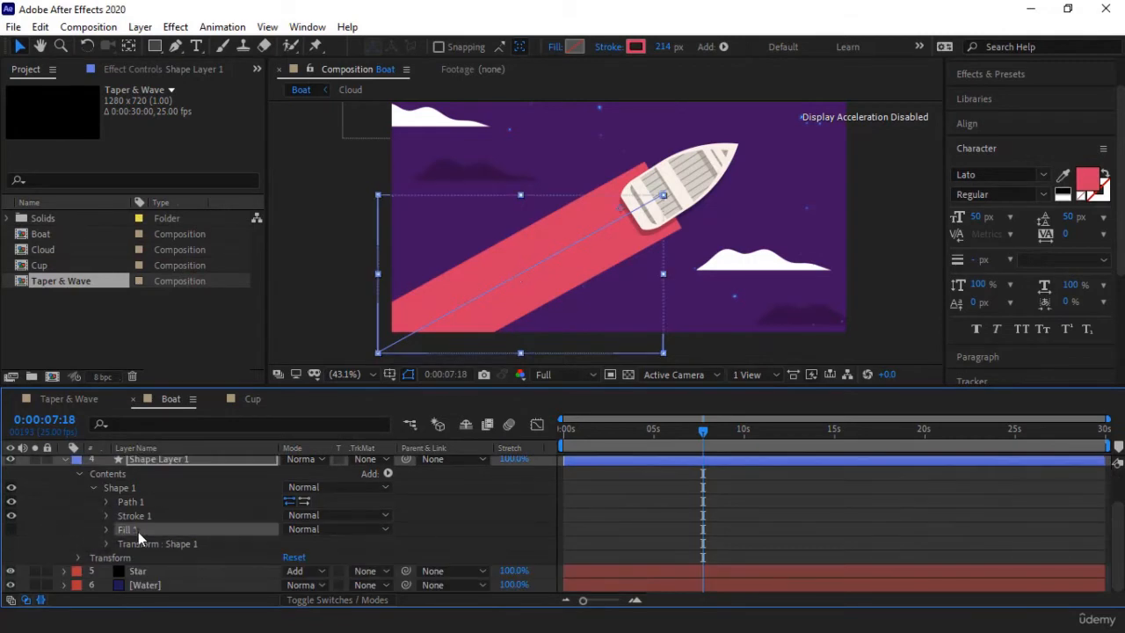
key("Delete")
left_click(106, 530)
scroll(104, 531, "down", 3)
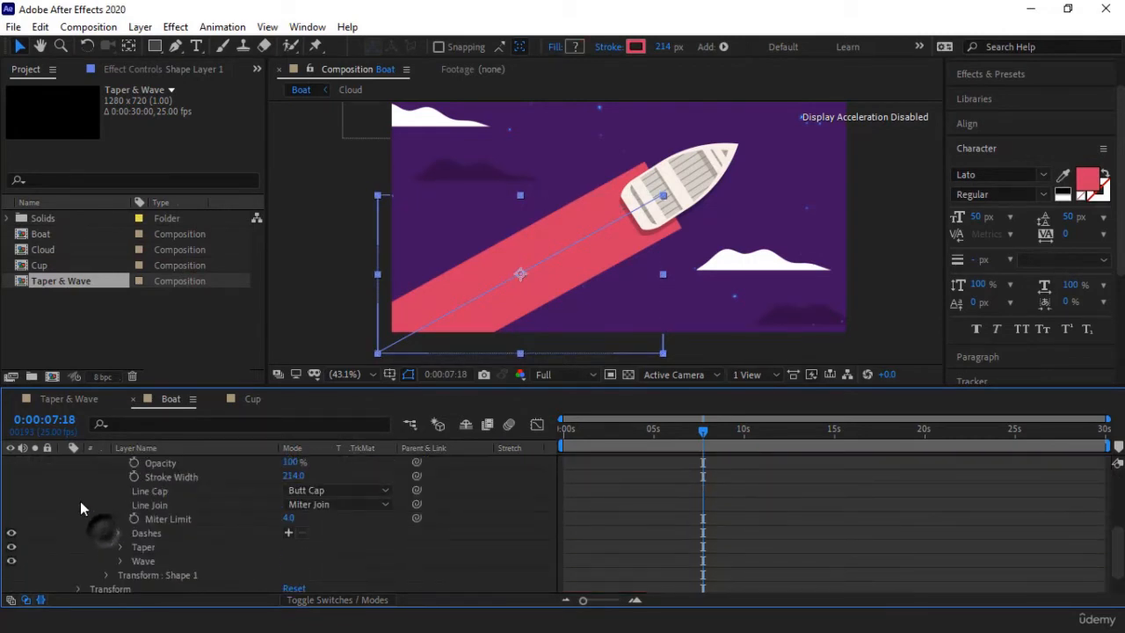
Step: Reveal the stroke's Taper properties and set Start Length to 100%
left_click(120, 547)
scroll(103, 533, "down", 3)
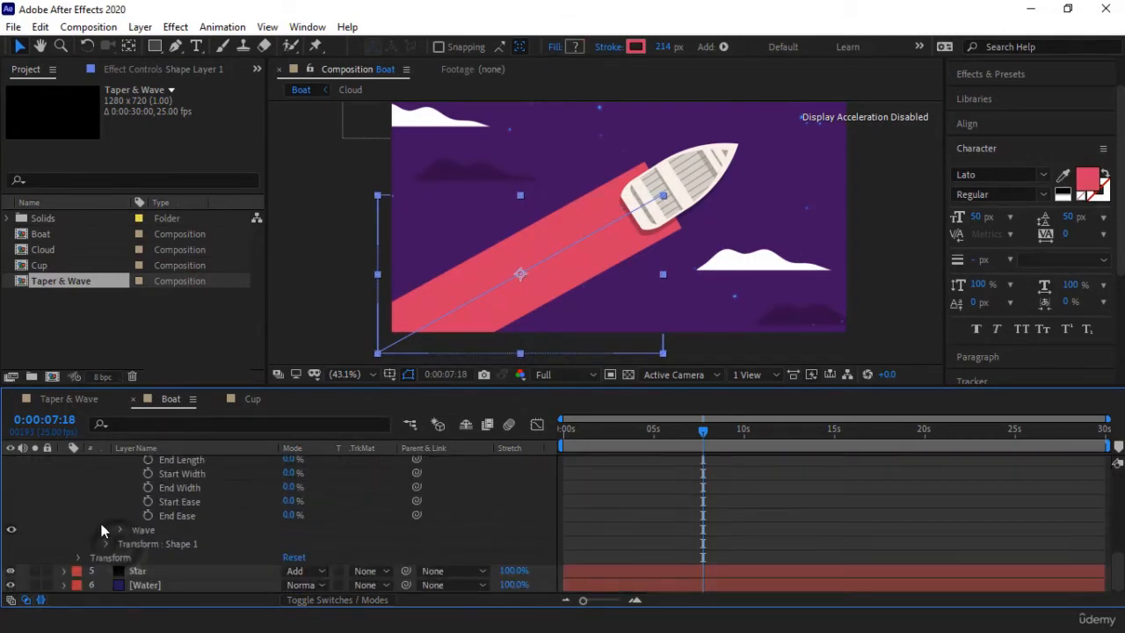
scroll(101, 531, "up", 2)
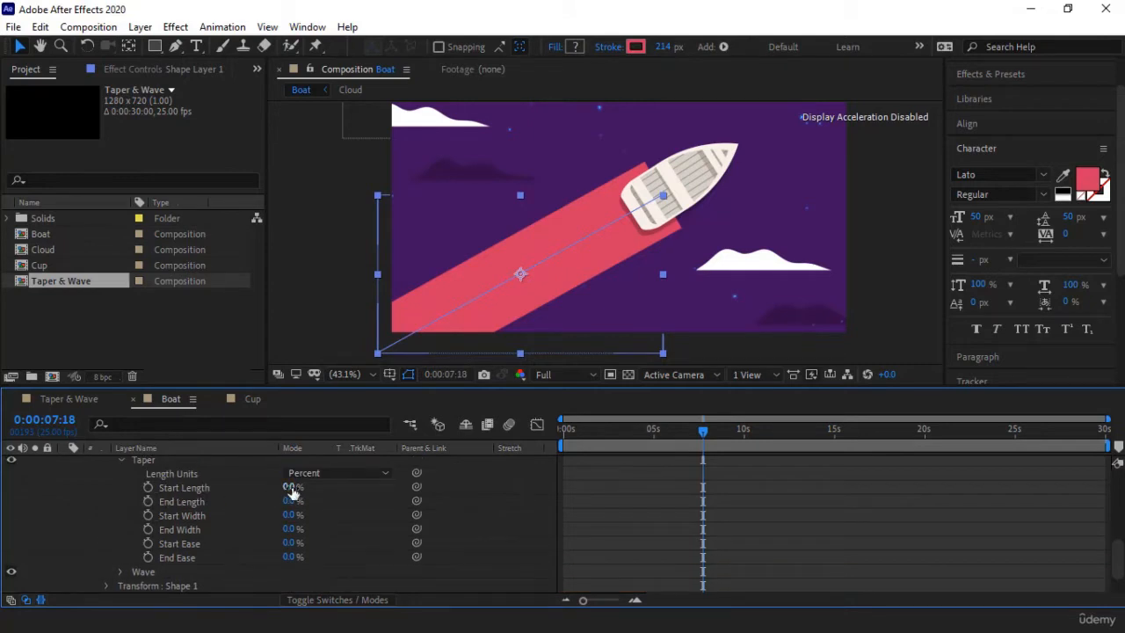
left_click_drag(293, 492, 482, 375)
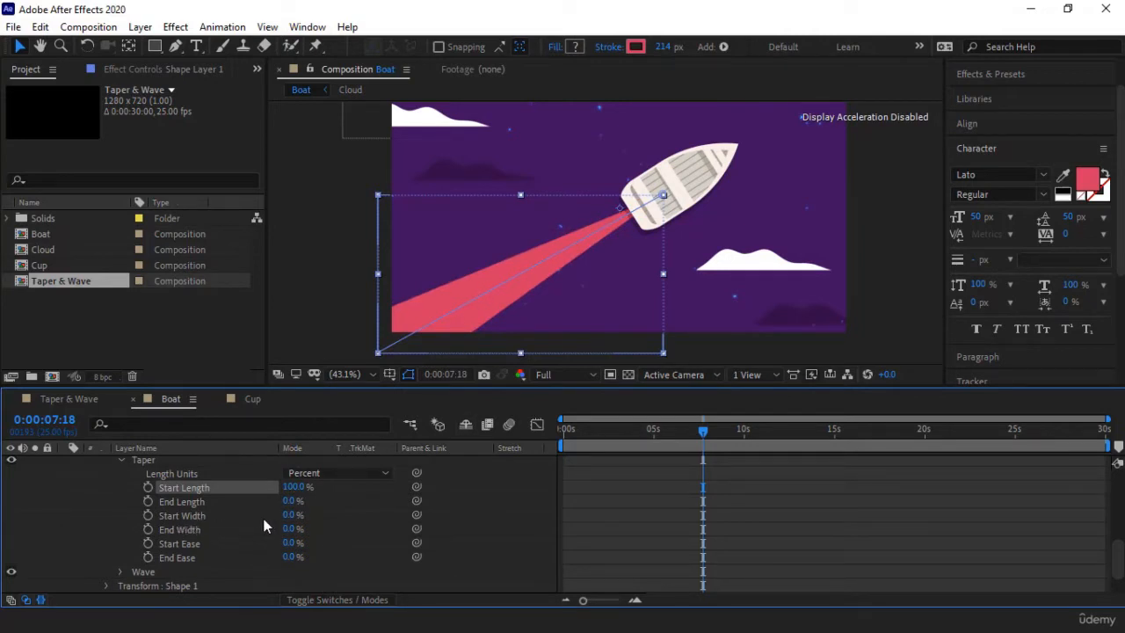
Step: Widen the stroke to 458 px and adjust the taper's Start Width to 13% to fit the boat's stern
left_click_drag(291, 515, 334, 533)
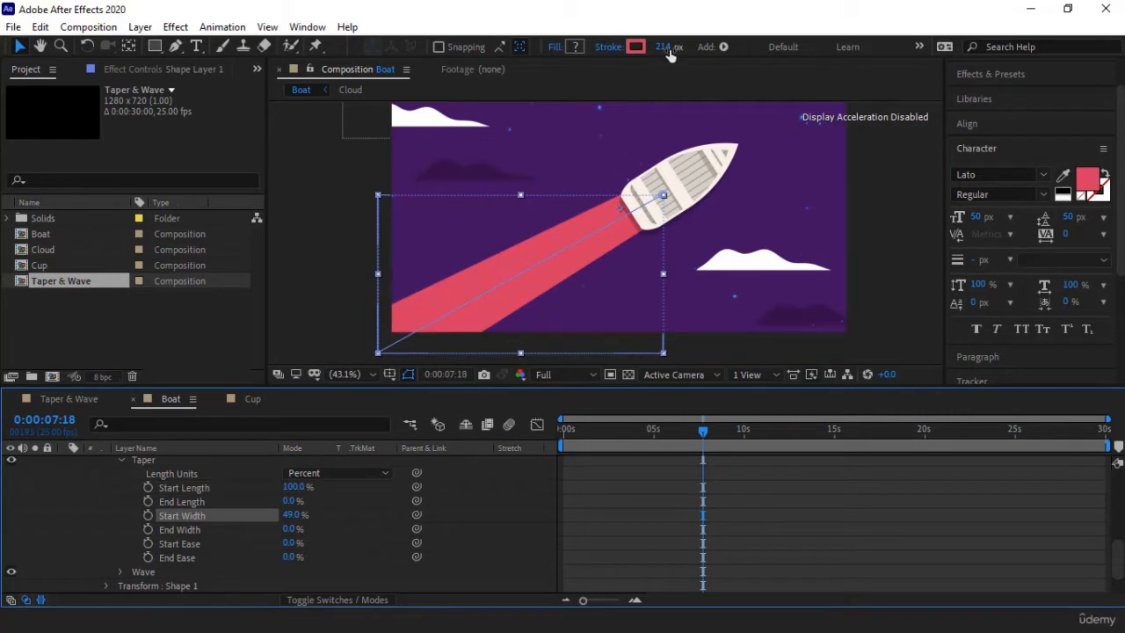
left_click_drag(670, 46, 885, 62)
left_click_drag(293, 520, 269, 521)
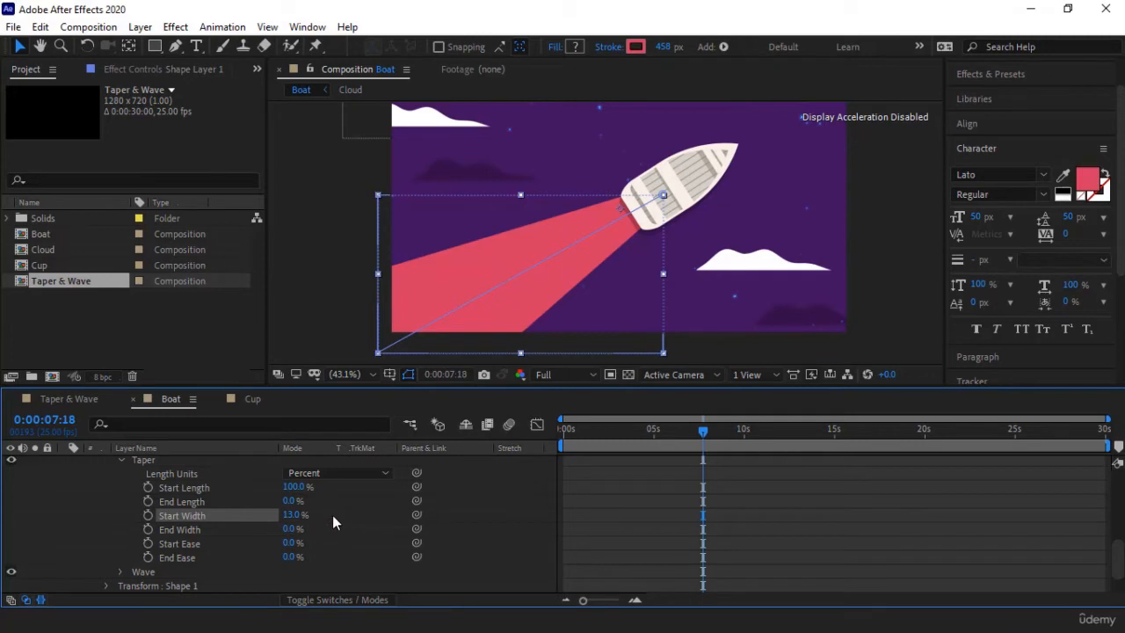
Step: Reveal the stroke's Wave properties, set Amount to 29% and increase the Wavelength
scroll(123, 531, "down", 2)
left_click(121, 531)
scroll(132, 527, "down", 2)
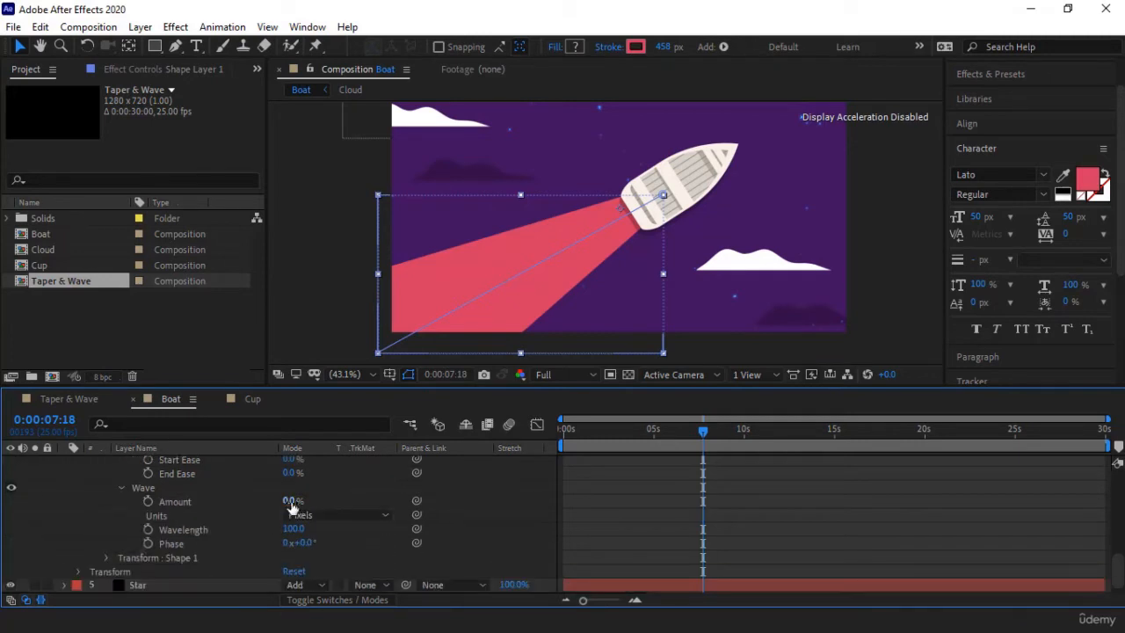
mouse_move(292, 505)
left_mouse_down()
mouse_move(313, 500)
mouse_move(308, 529)
mouse_move(534, 530)
left_mouse_up()
Step: Switch the wave's Units to Cycles, set Cycles to 3 and briefly preview the animation
left_click(373, 519)
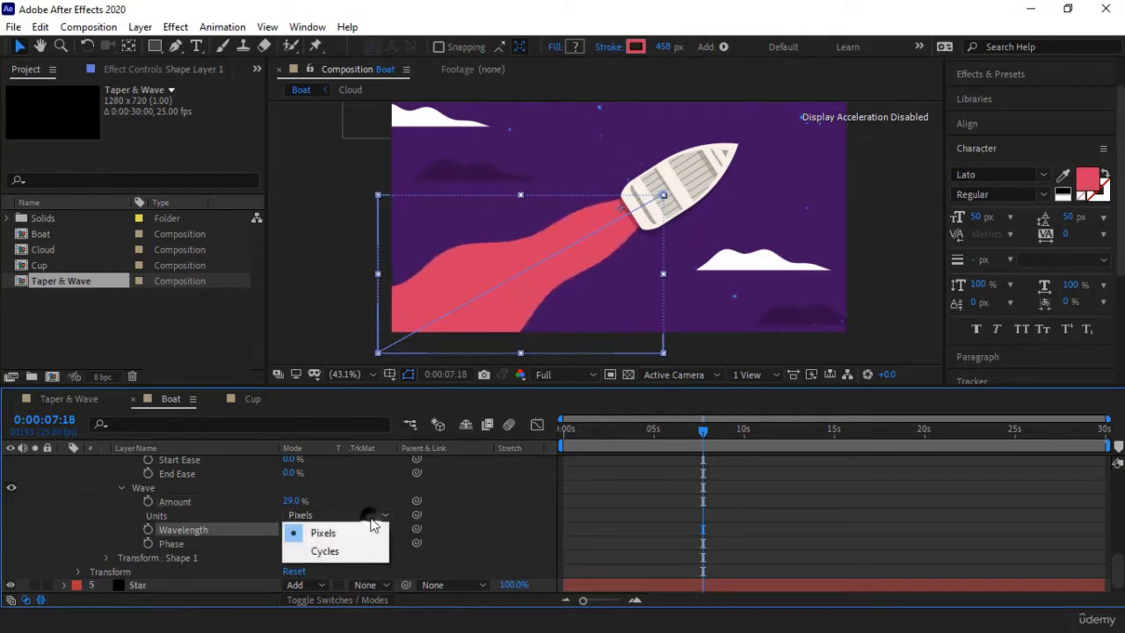
left_click(349, 549)
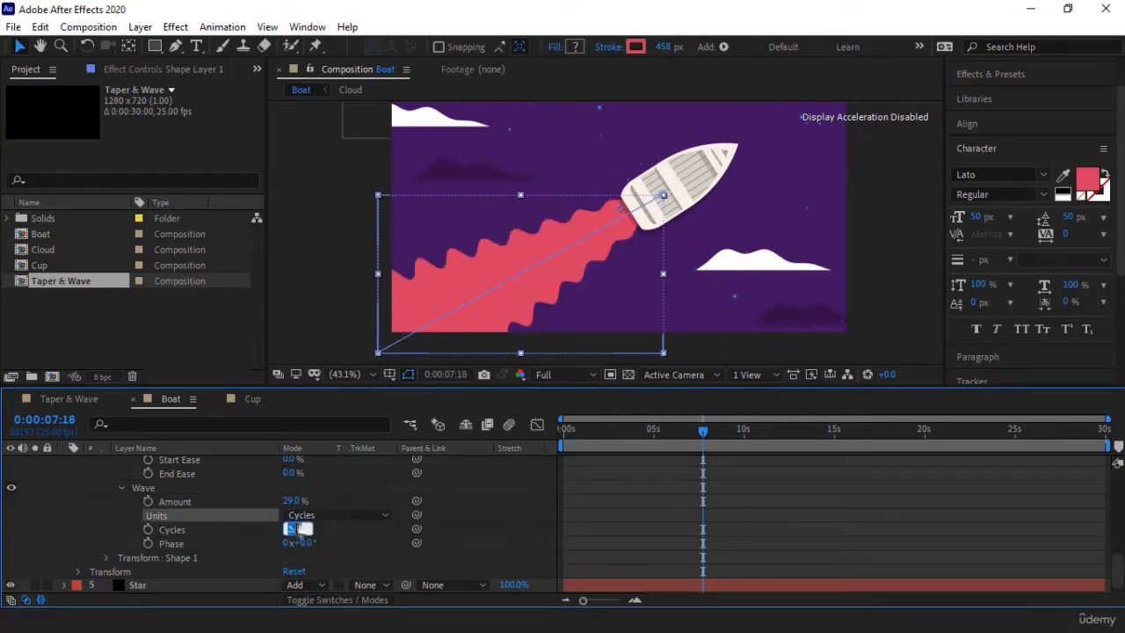
left_click(291, 528)
type("3")
key("Return")
key("space")
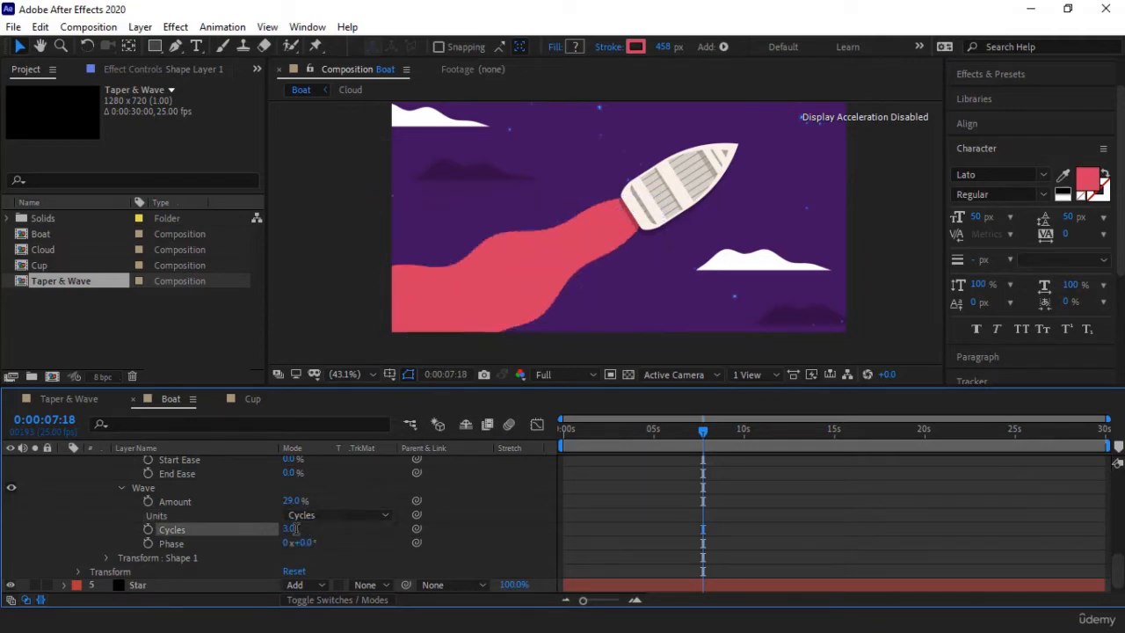
key("space")
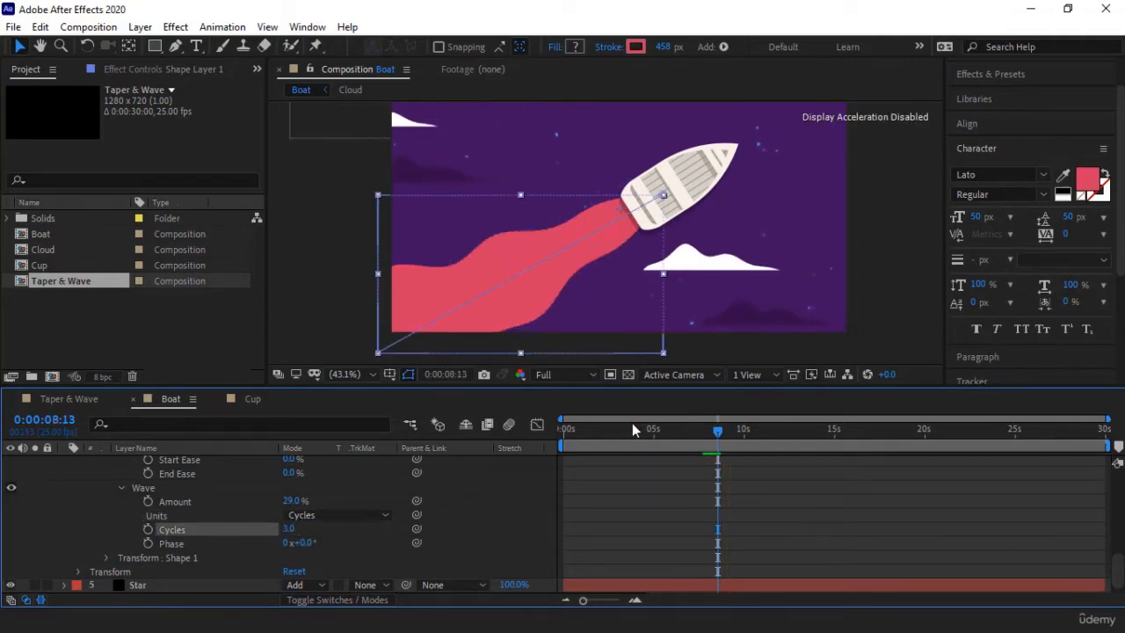
Step: Add the expression time*-100 to the wave's Phase and preview the moving trail
left_click(149, 544, "alt")
type("ti")
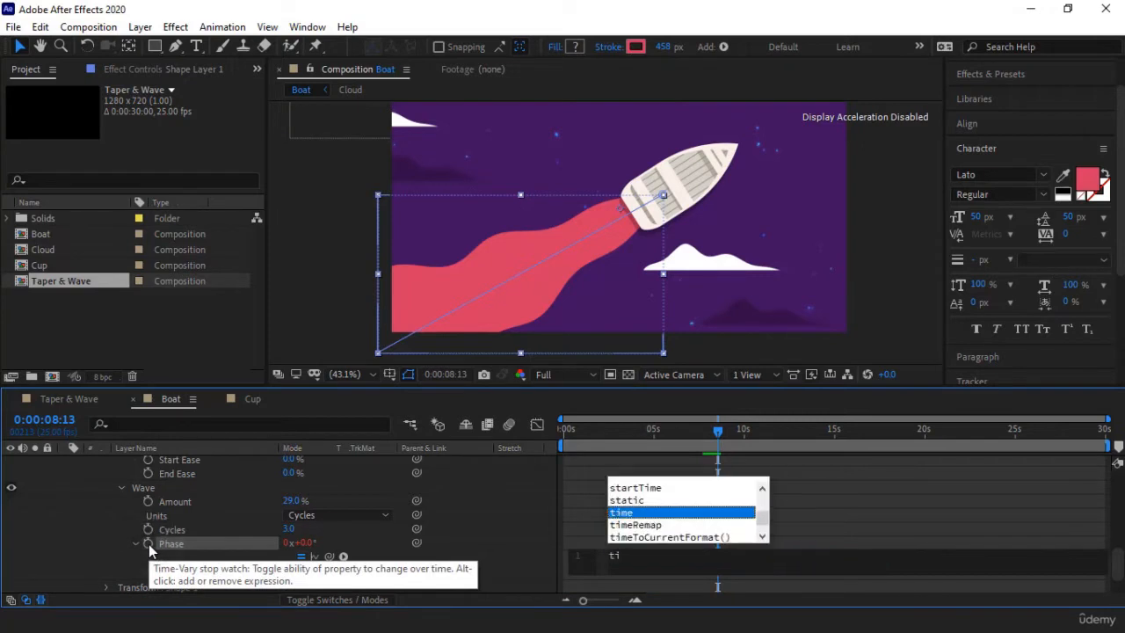
type("me*")
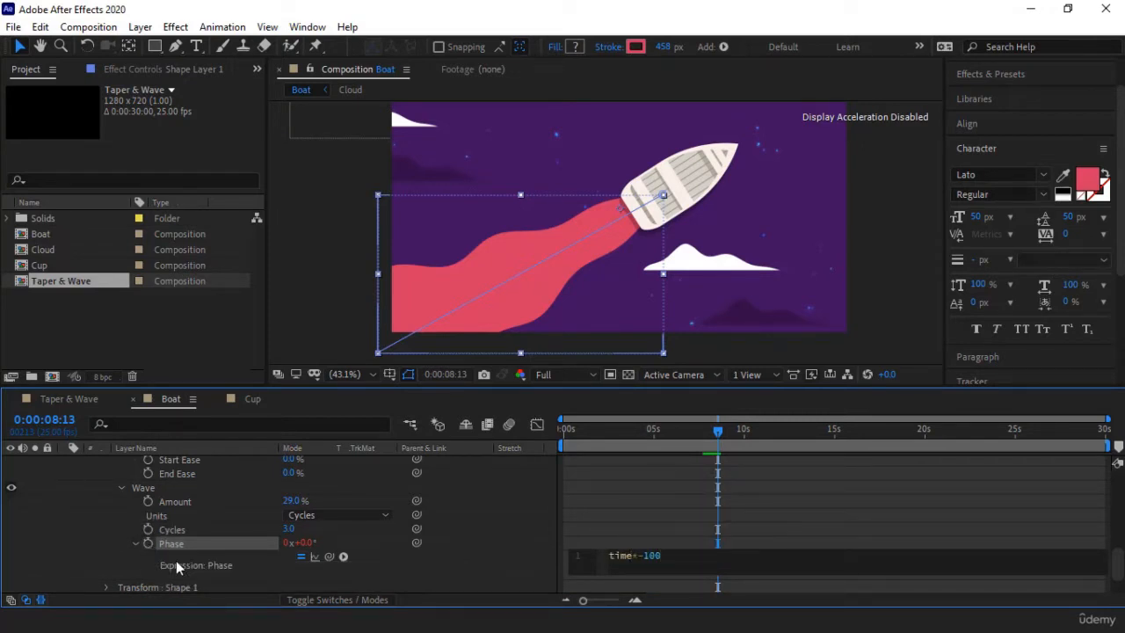
left_click(105, 523)
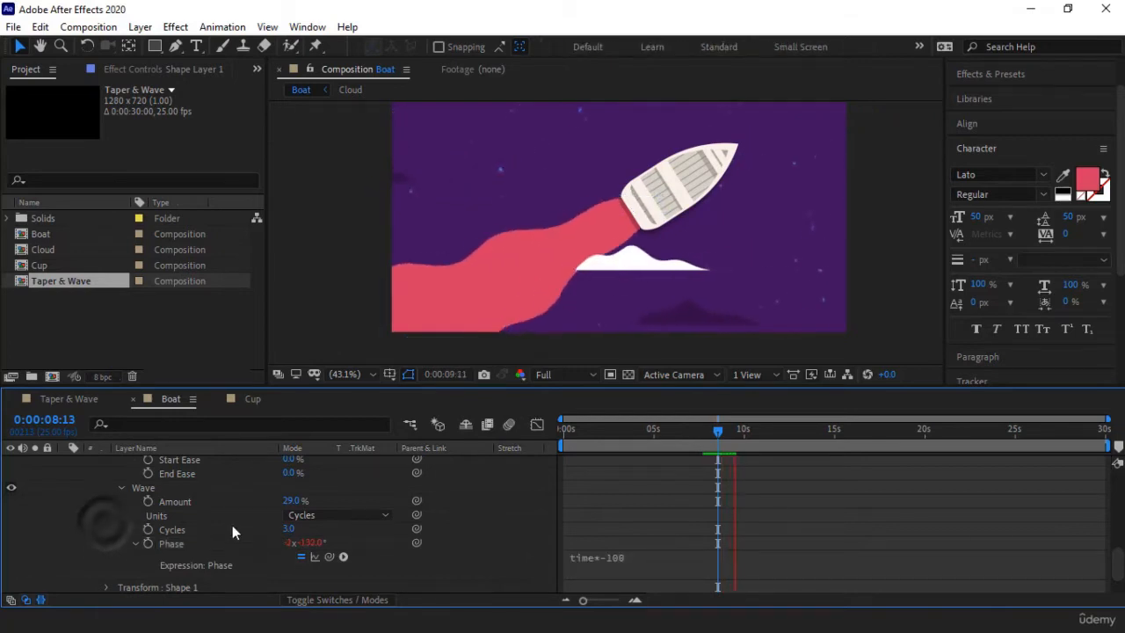
left_click(707, 434)
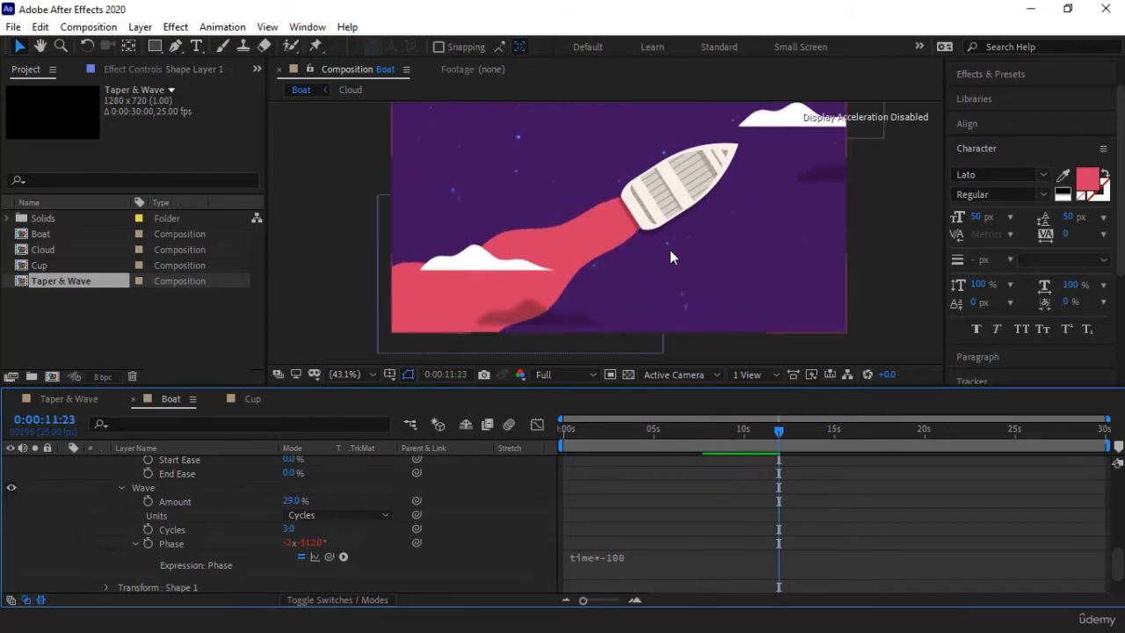
left_click(765, 433)
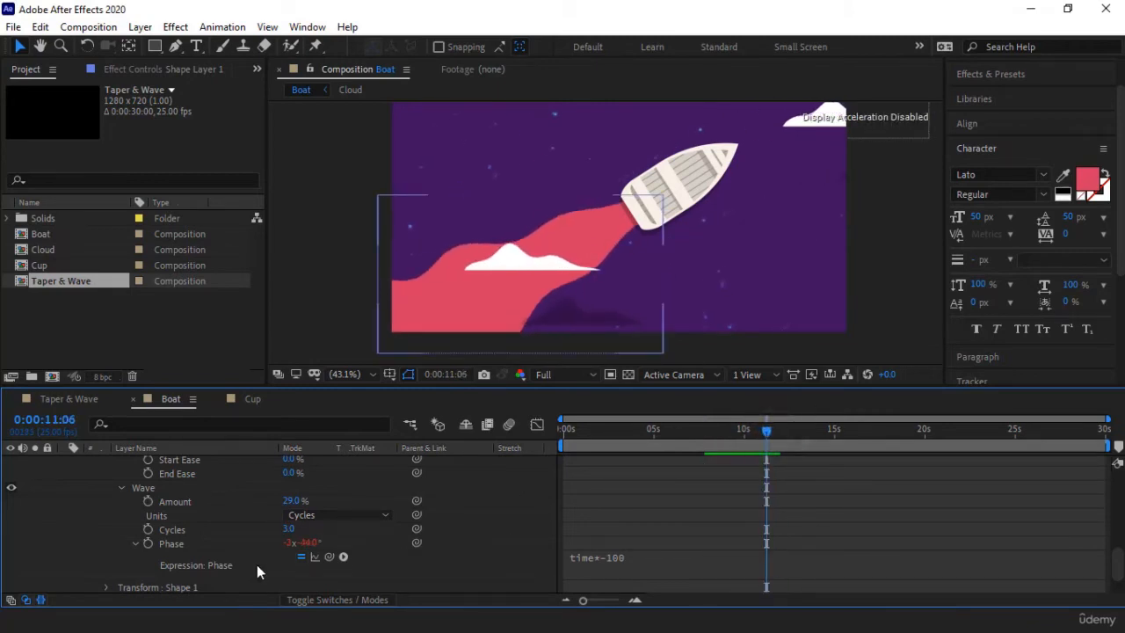
Step: Set the taper's Start Width to 22.2% and preview the trail behind the boat again
scroll(257, 564, "up", 2)
left_click_drag(291, 515, 371, 516)
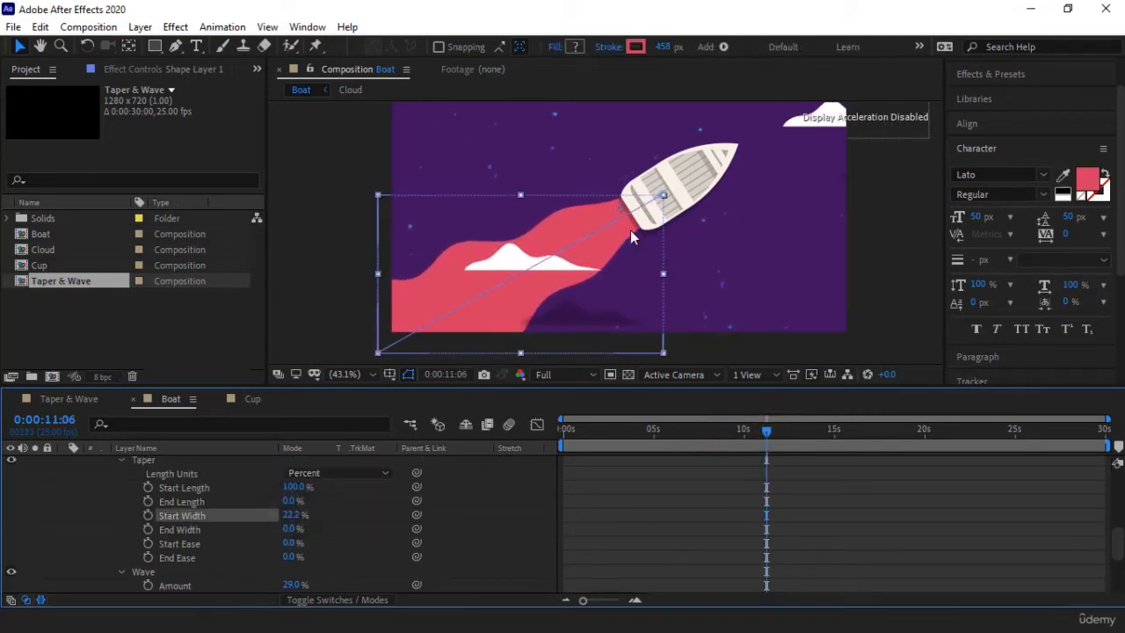
left_click(106, 525)
key("space")
key("space")
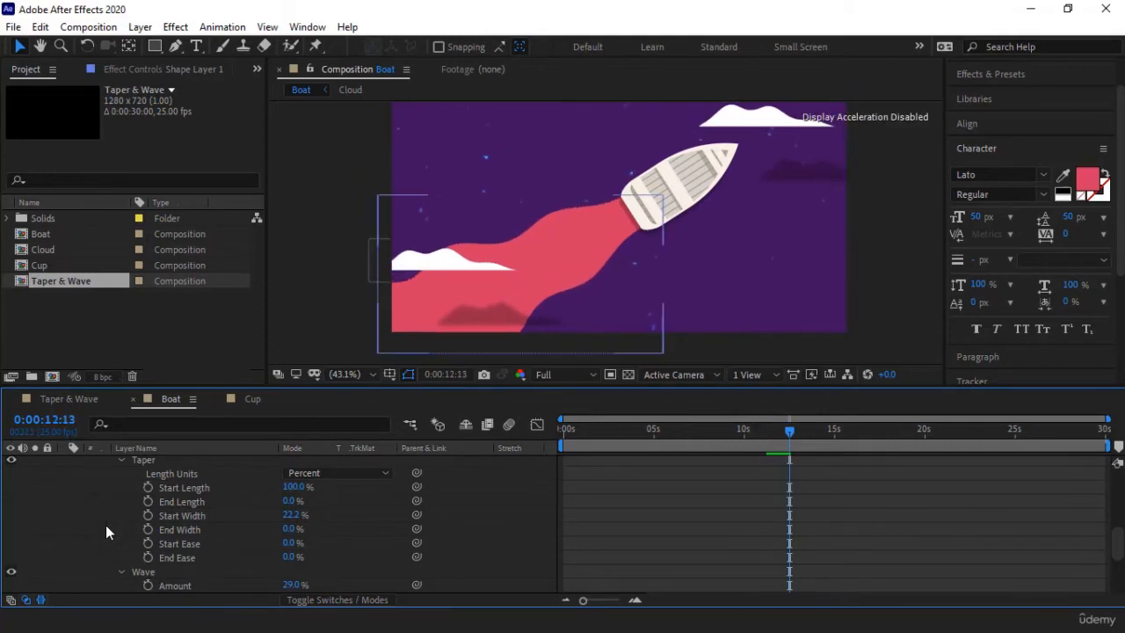
scroll(109, 529, "up", 2)
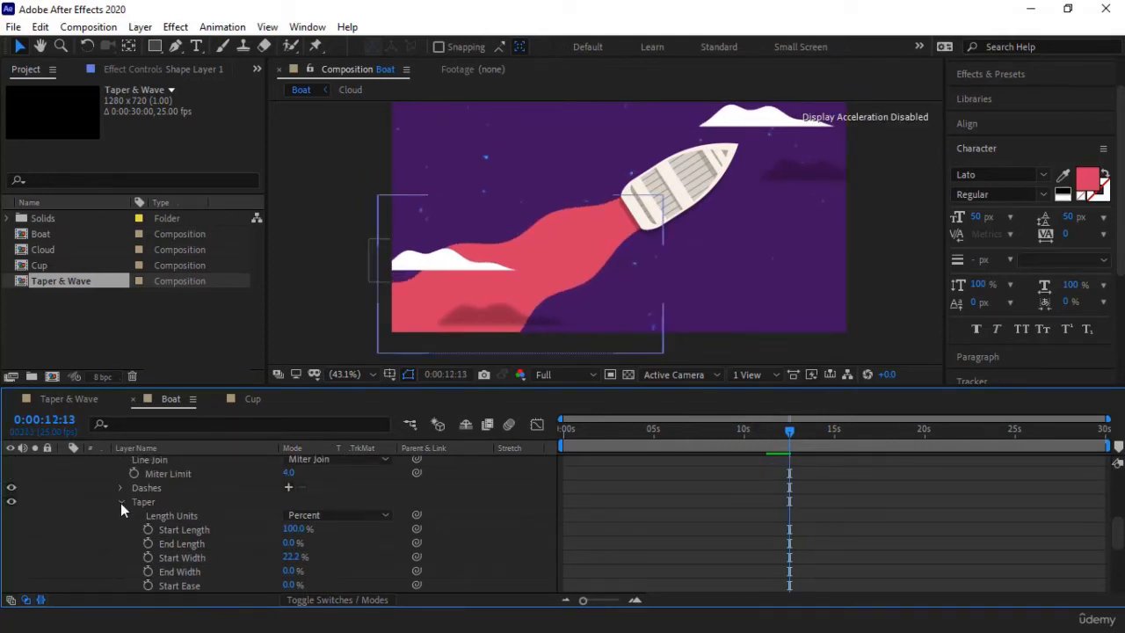
Step: Collapse the trail shape's expanded properties and duplicate Shape 1 within Shape Layer 1
left_click(121, 503)
scroll(111, 541, "up", 3)
left_click(107, 501)
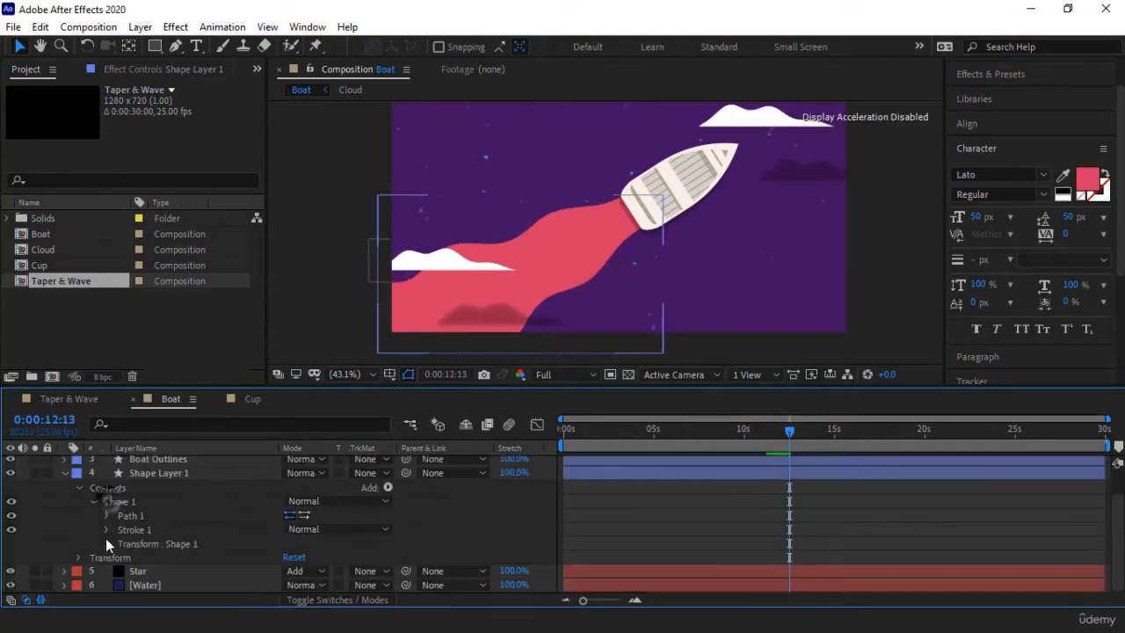
left_click(90, 499)
left_click(176, 529)
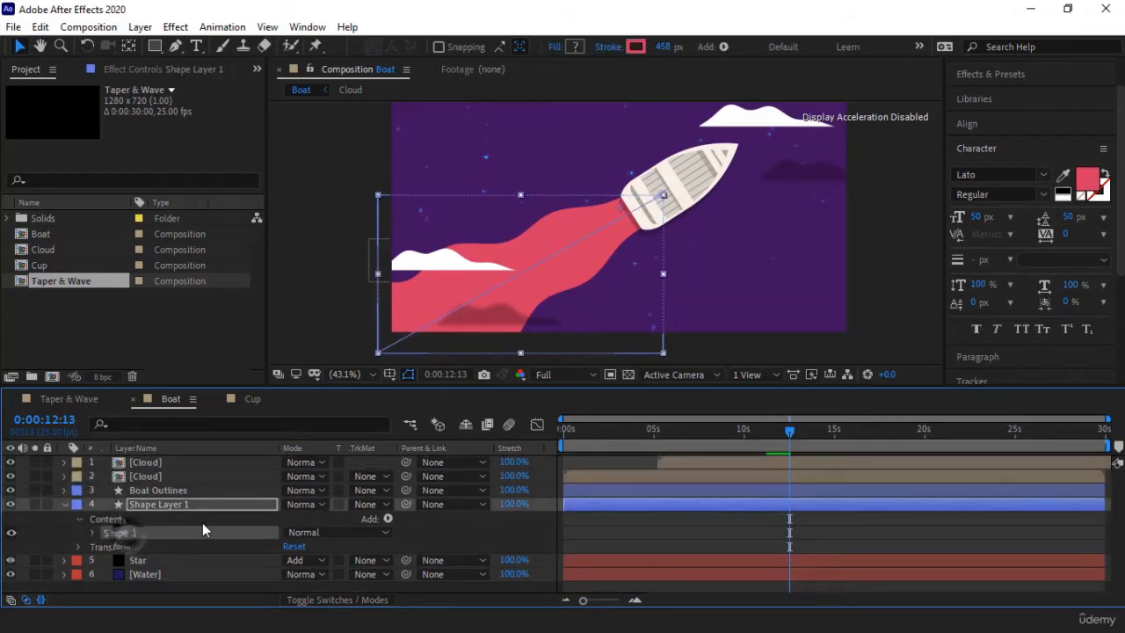
key("ctrl+d")
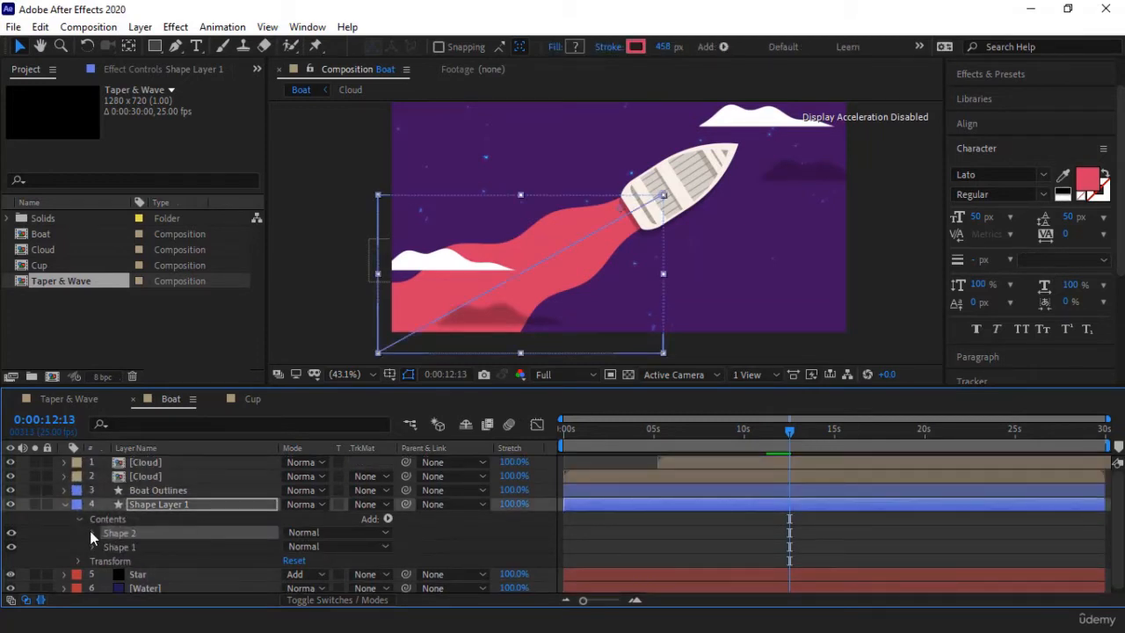
Step: Set the stroke color of Shape 2 to the lighter pink E44870
left_click(91, 532)
scroll(105, 540, "down", 2)
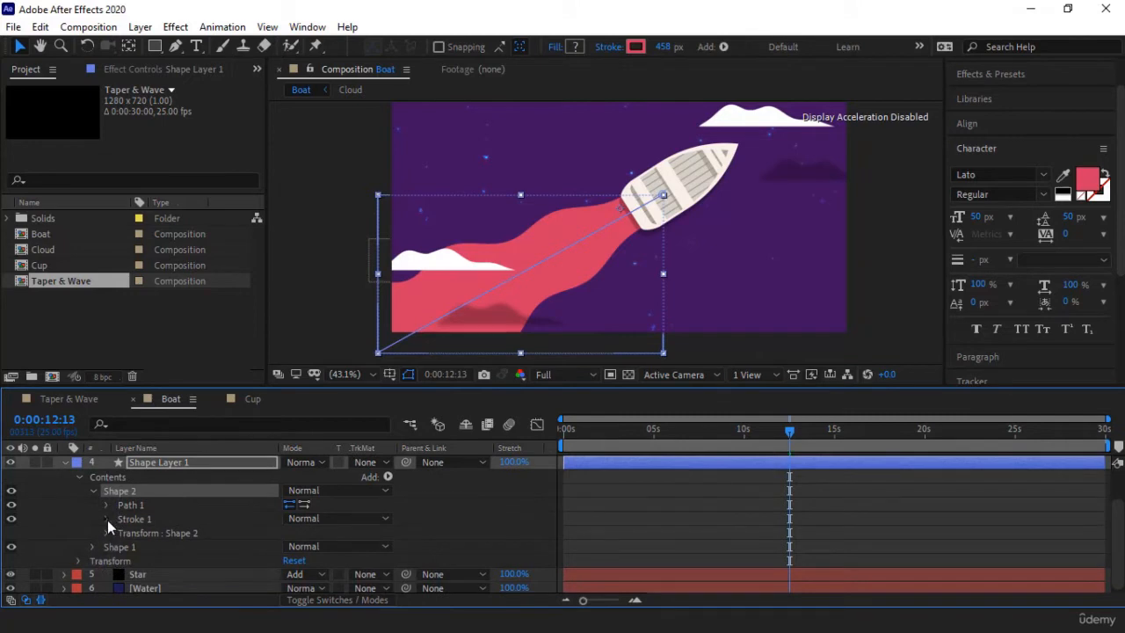
left_click(105, 519)
scroll(119, 531, "down", 2)
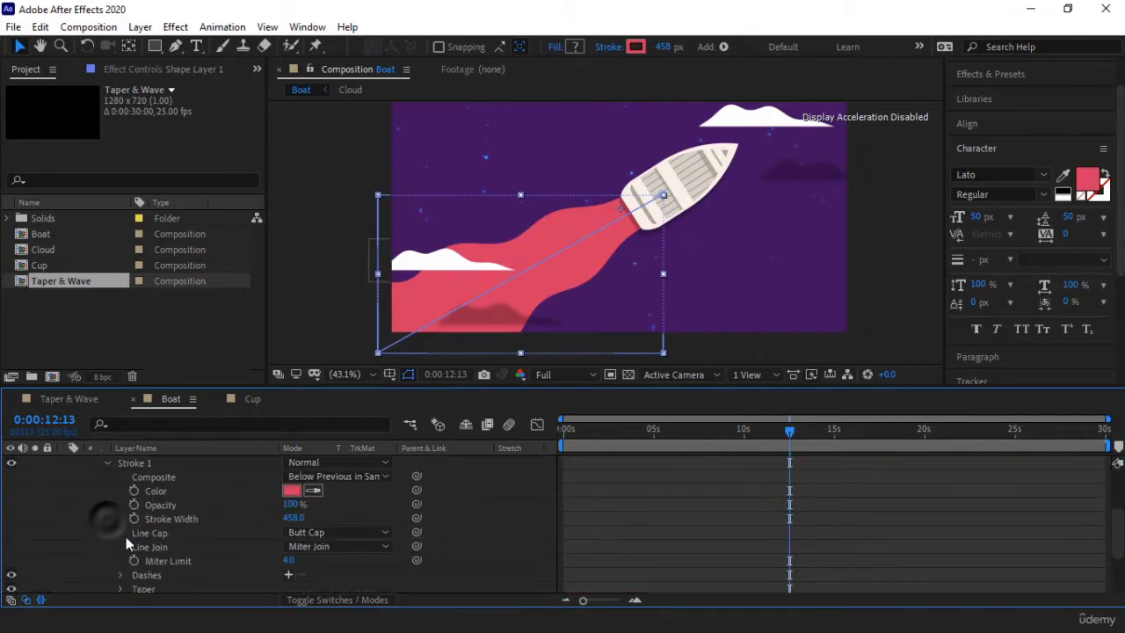
left_click(291, 491)
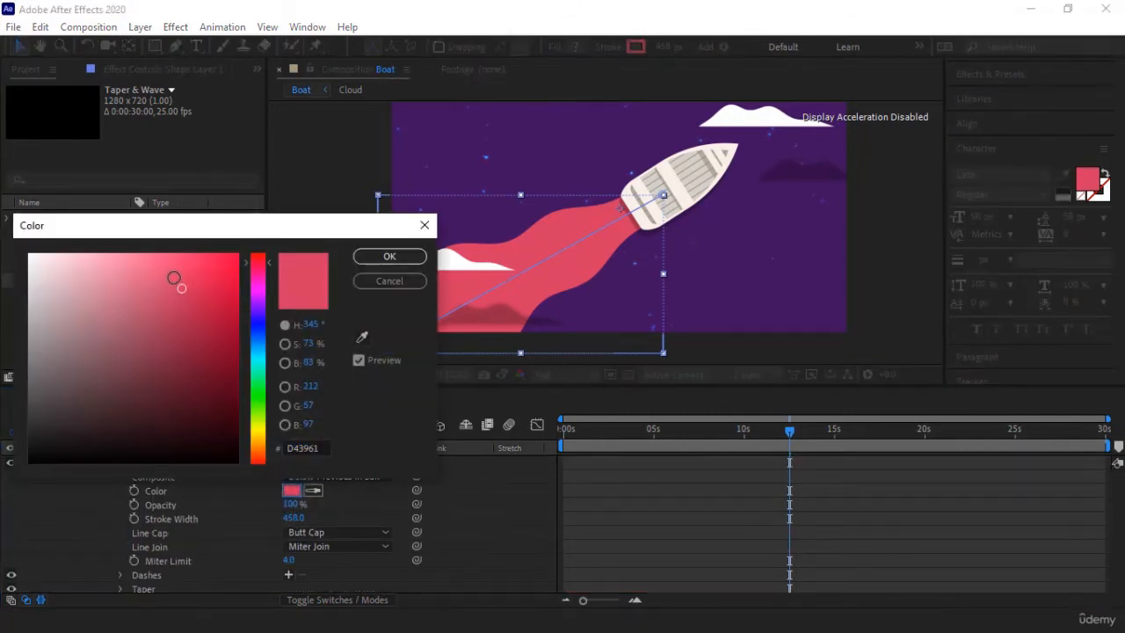
left_click_drag(182, 287, 171, 273)
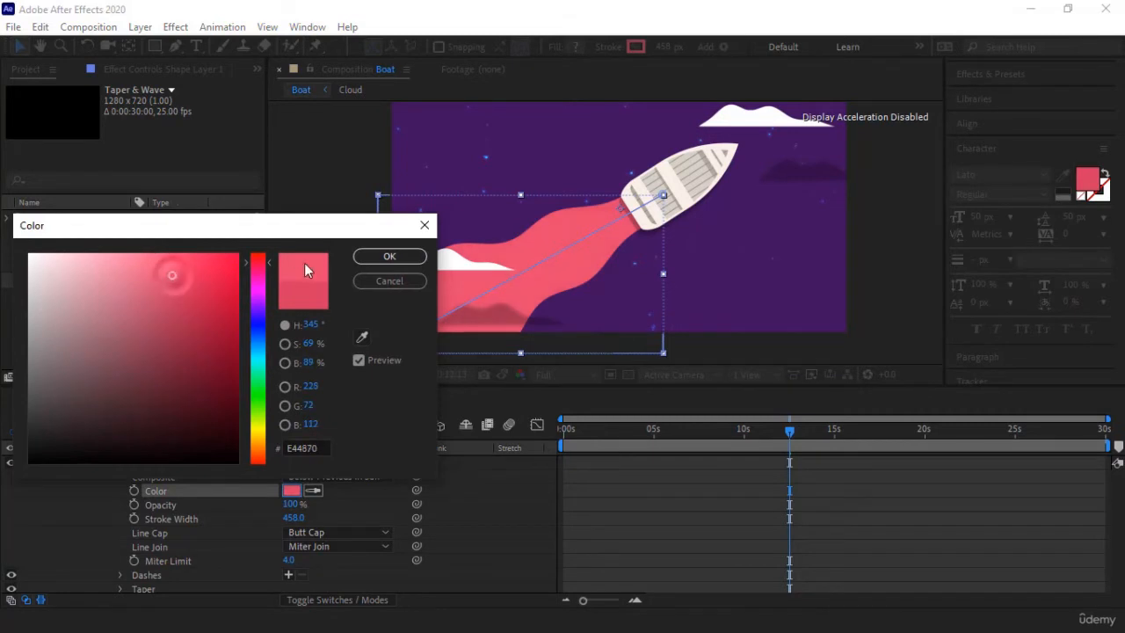
left_click(390, 256)
Step: Move Shape 2 below Shape 1 in the layer's contents and set its stroke width to 628
scroll(232, 531, "up", 2)
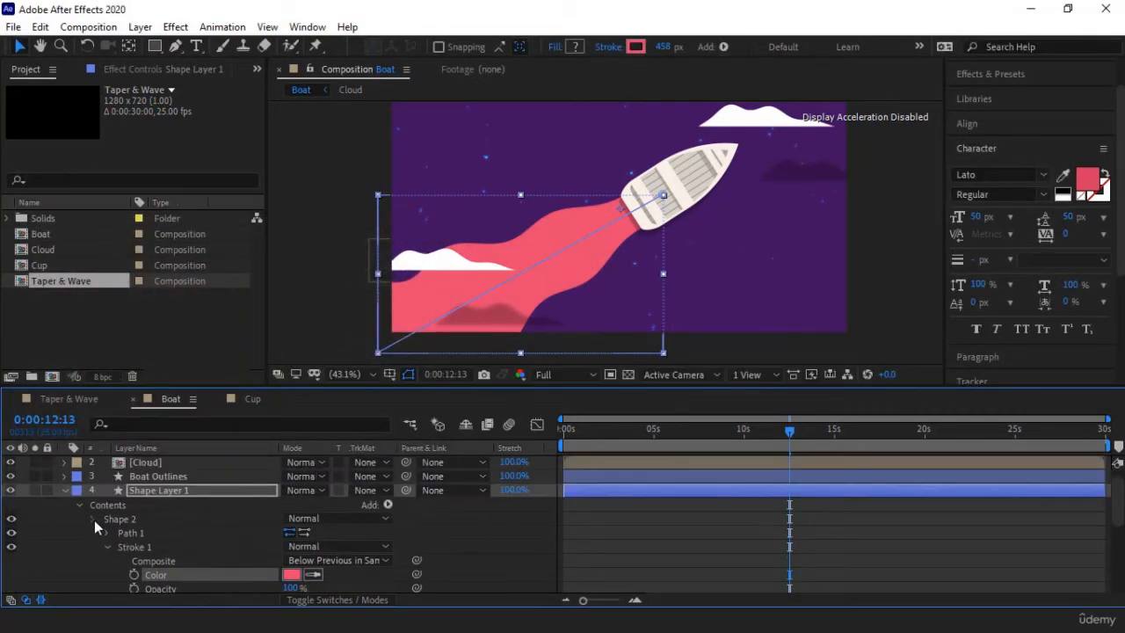
left_click(94, 519)
left_click_drag(124, 528, 132, 549)
left_click(94, 542)
left_click(136, 546)
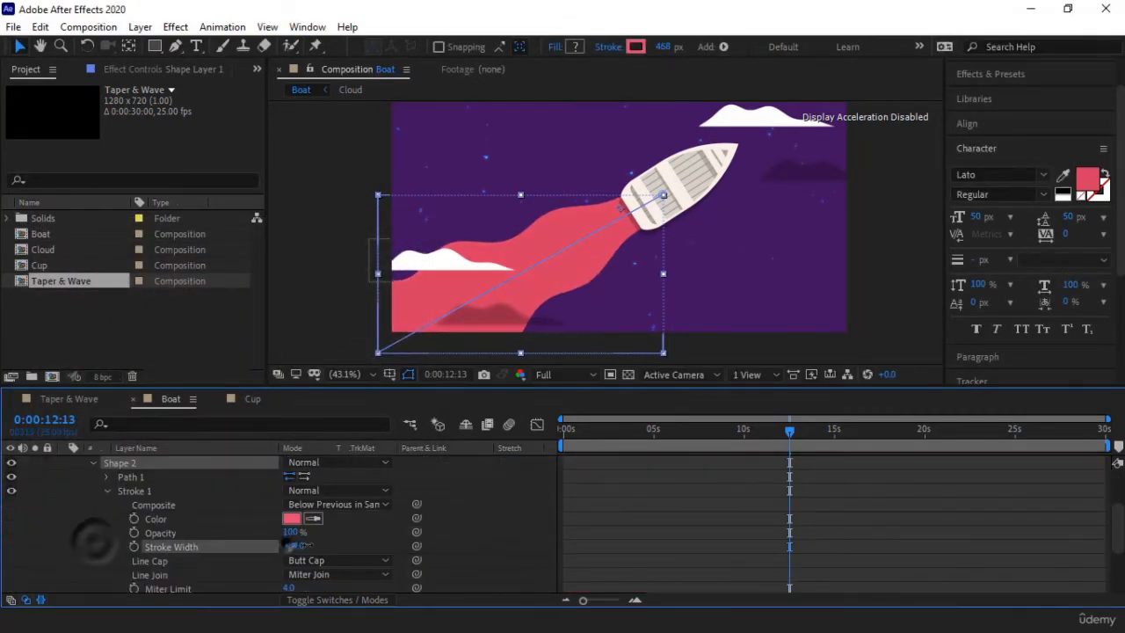
left_click_drag(294, 546, 422, 545)
Step: Fine-tune Shape 2's stroke color to a light pink that contrasts with the darker inner trail
left_click(291, 518)
left_click(153, 274)
left_click_drag(154, 273, 172, 275)
left_click(389, 256)
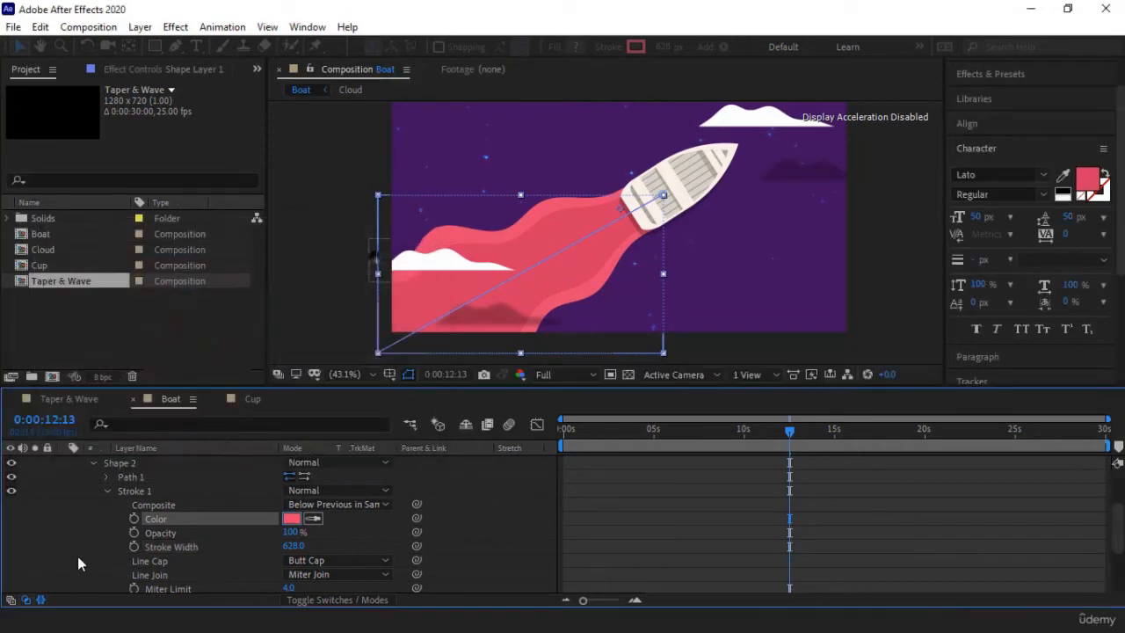
Step: Duplicate Shape 2 and move the copy above Shape 1 in the layer's contents
scroll(154, 547, "up", 2)
left_click(94, 506)
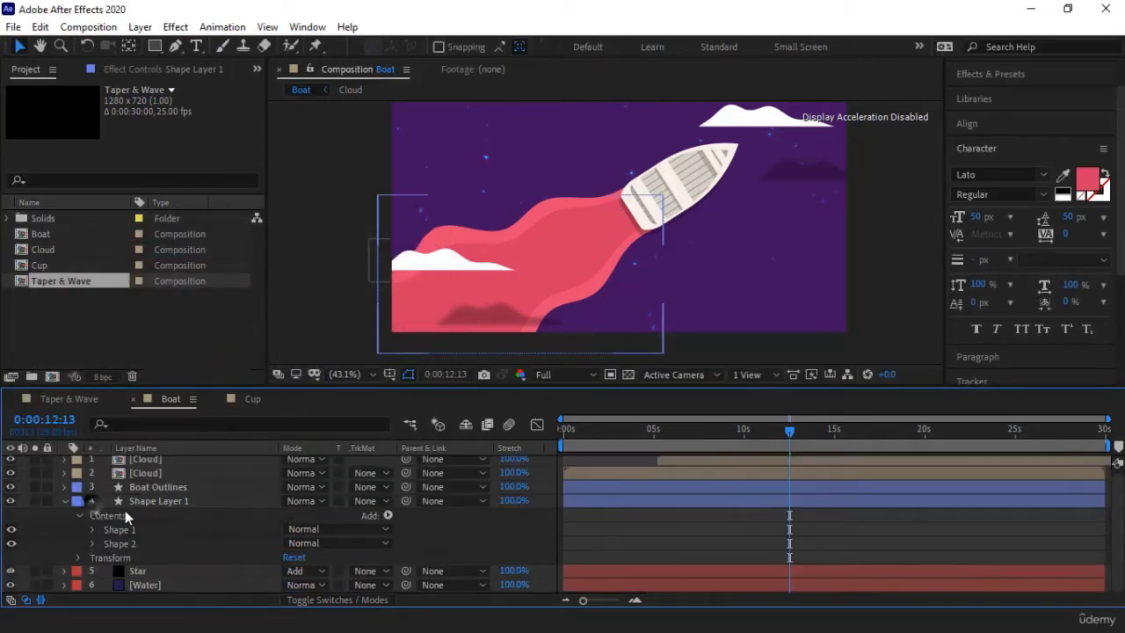
left_click(122, 545)
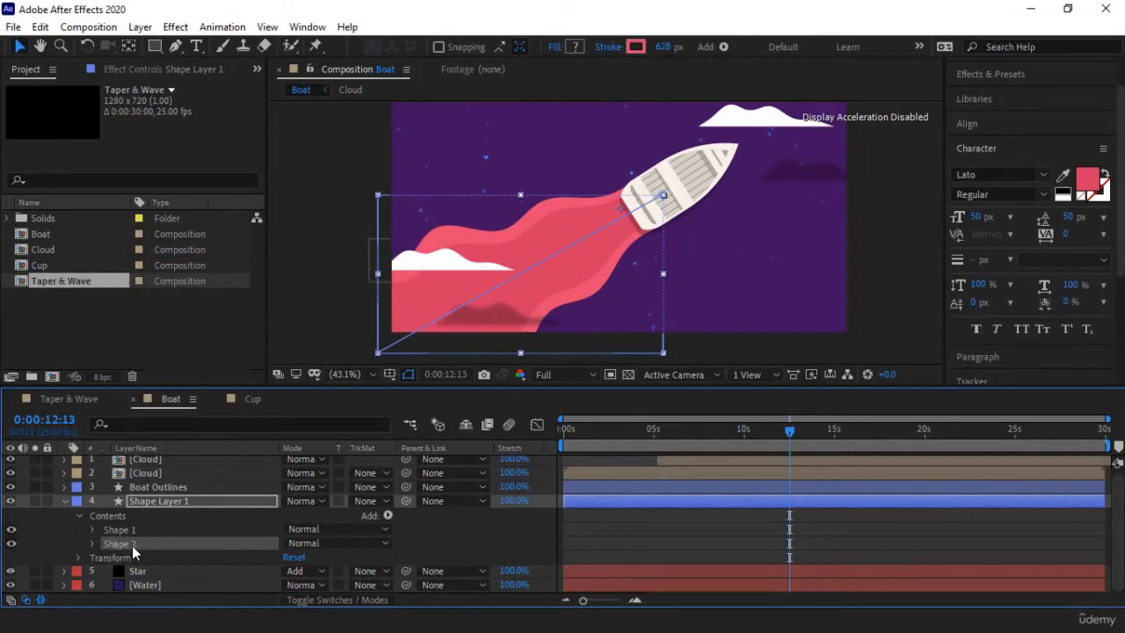
key("ctrl+d")
left_click_drag(129, 544, 114, 526)
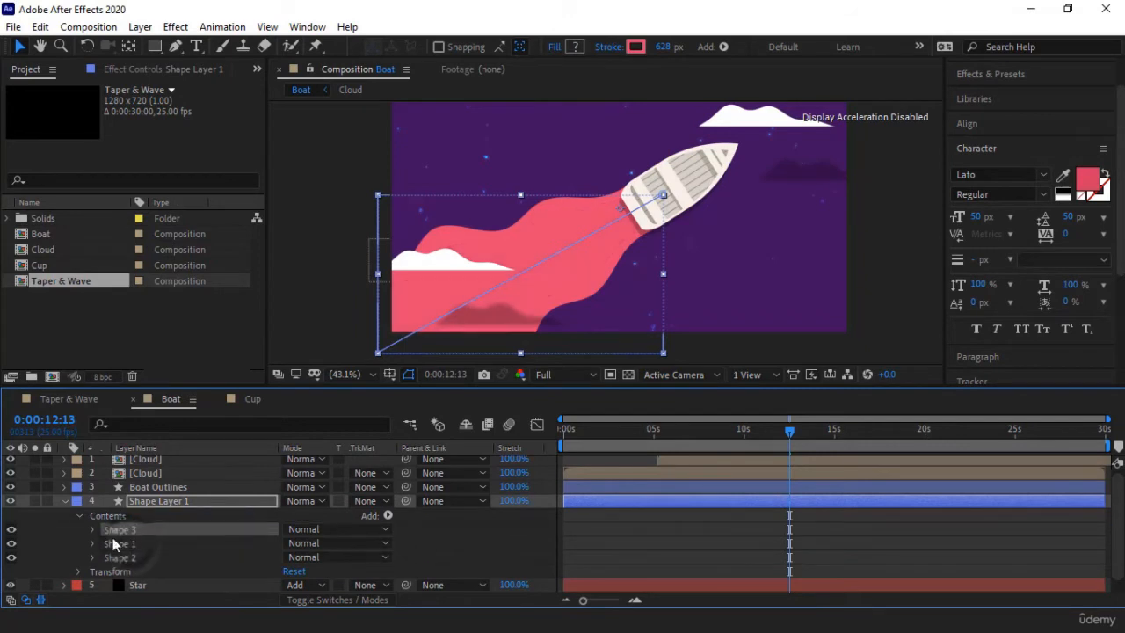
Step: Reduce the stroke width of Shape 3 to 31
left_click(92, 530)
left_click(104, 557)
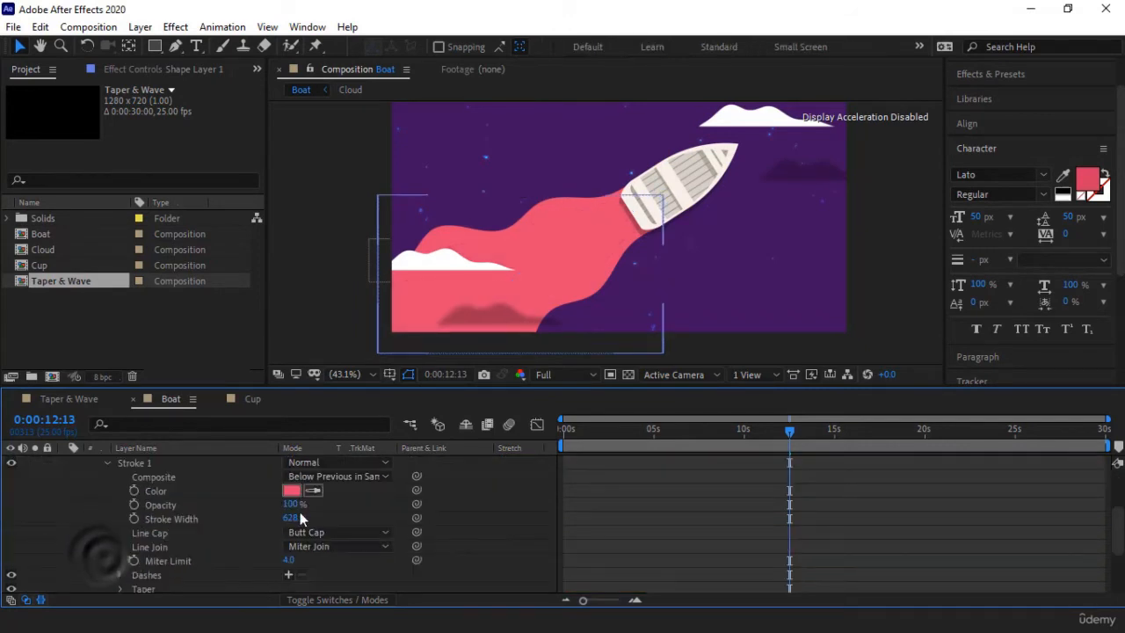
mouse_move(293, 518)
left_mouse_down()
mouse_move(2, 519)
mouse_move(189, 519)
mouse_move(89, 519)
left_mouse_up()
scroll(233, 517, "down", 5)
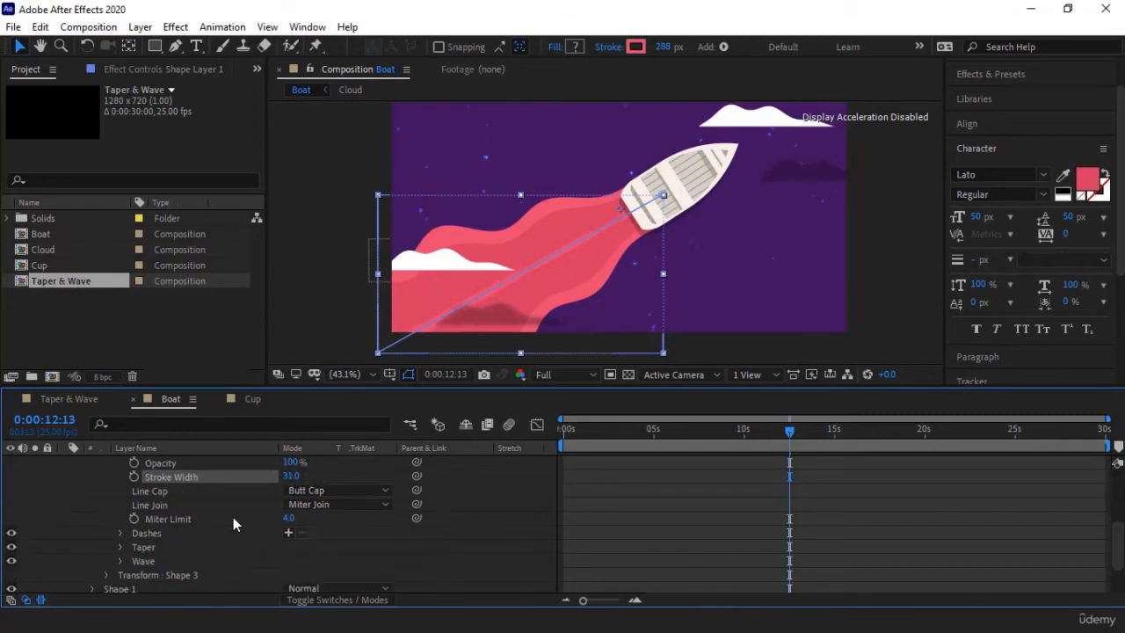
Step: Set the Cycles of Shape 3's stroke wave to 5 and deselect the layer to check the line
left_click(120, 504)
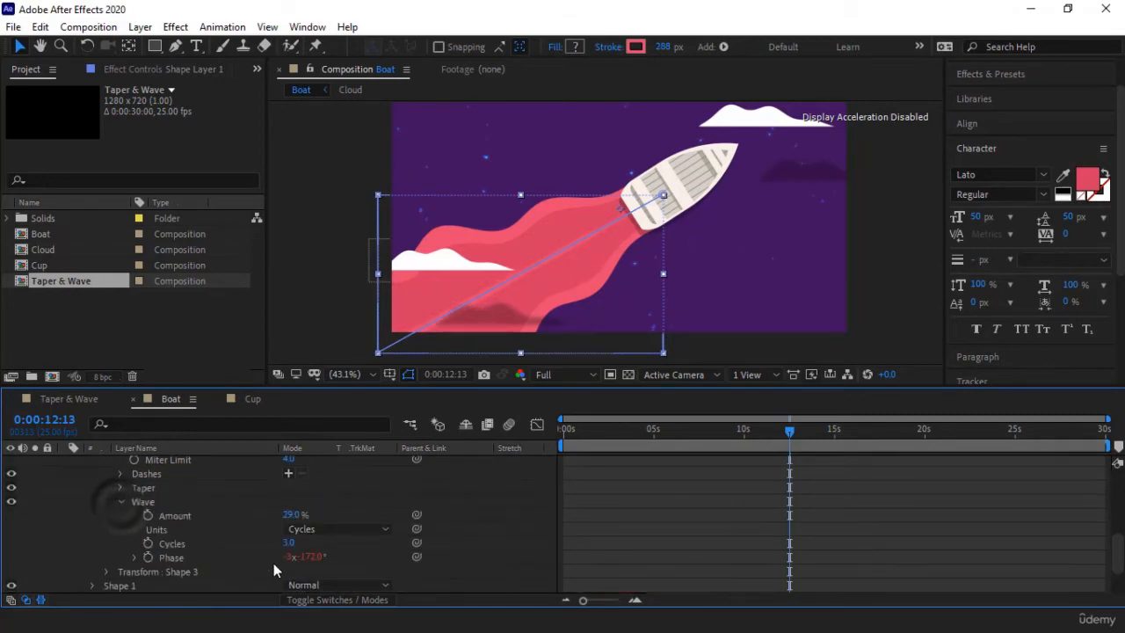
left_click(291, 545)
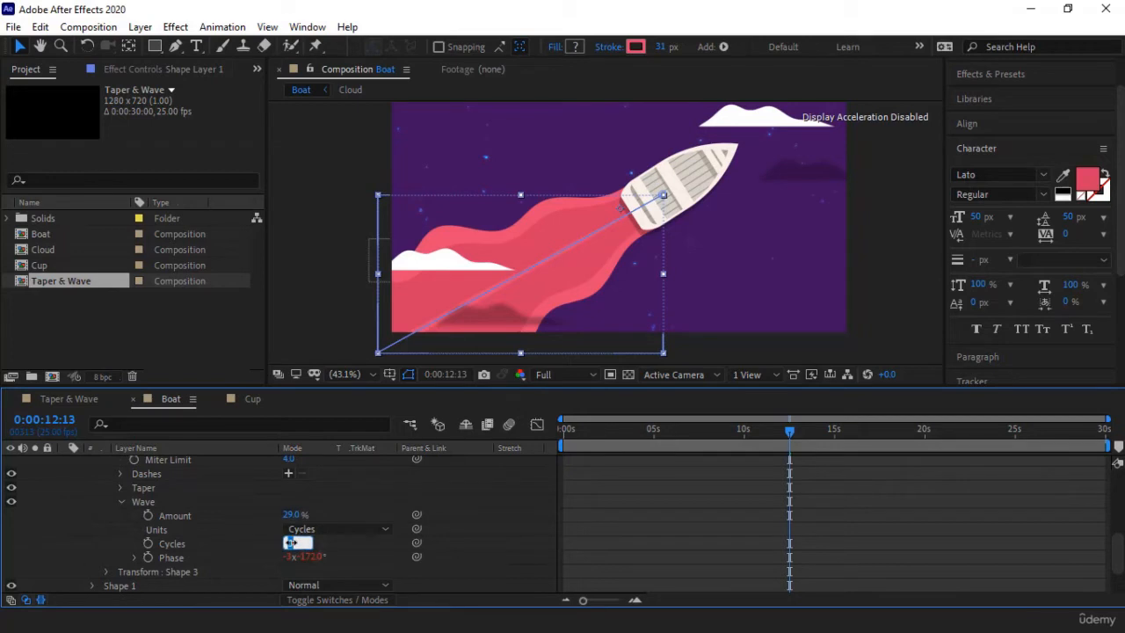
key("Return")
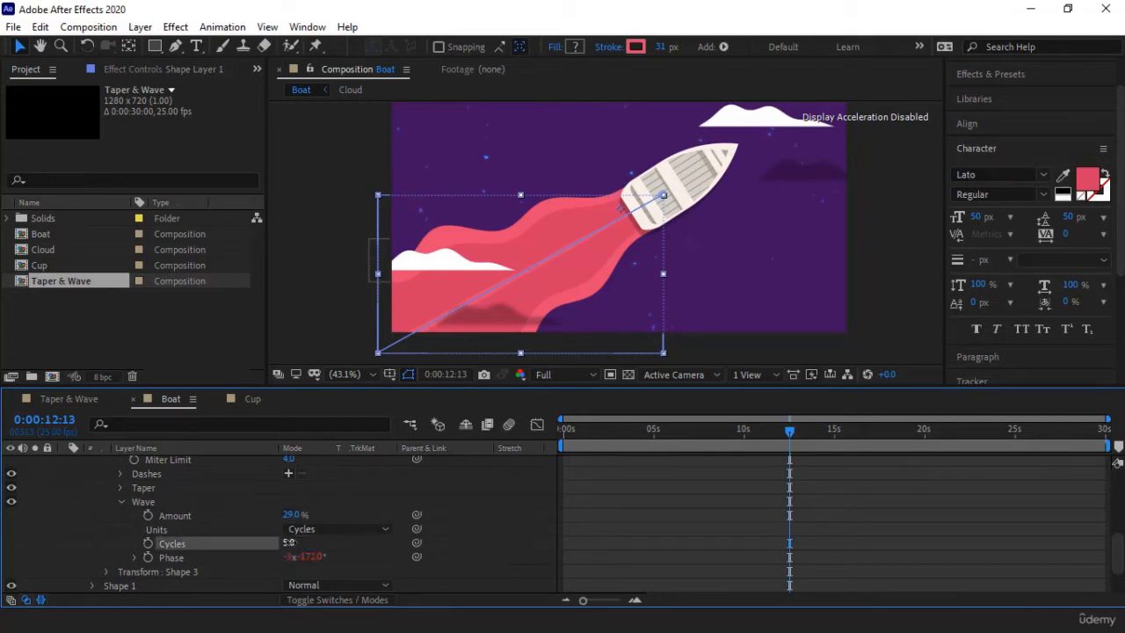
left_click(111, 517)
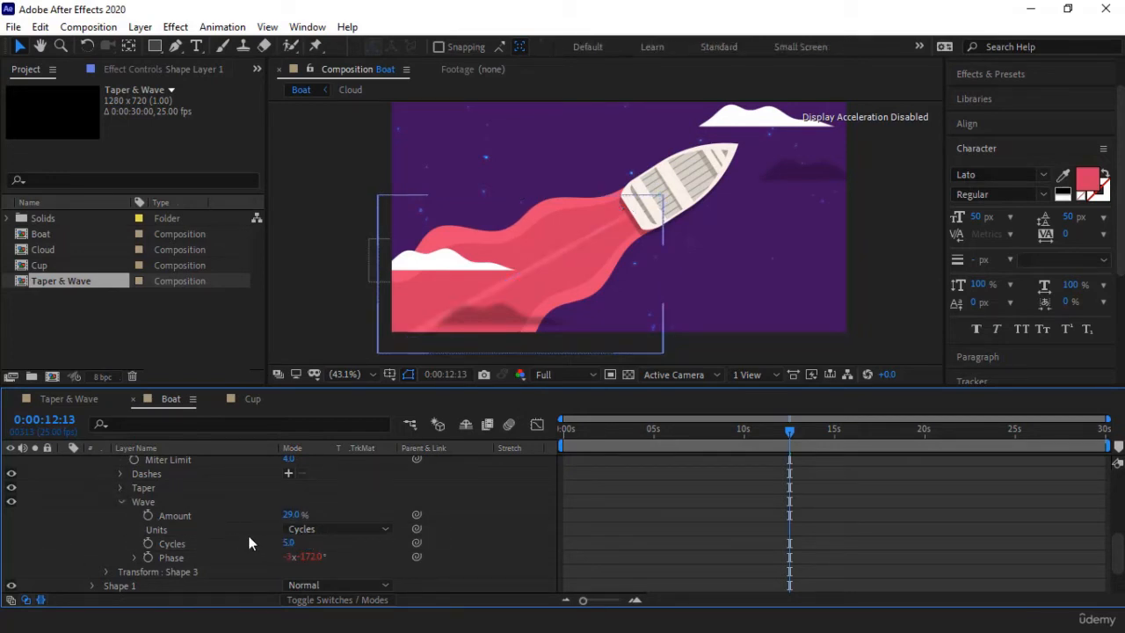
Step: Try wave Amounts of 100% and 70% on Shape 3's stroke
left_click_drag(285, 520, 330, 509)
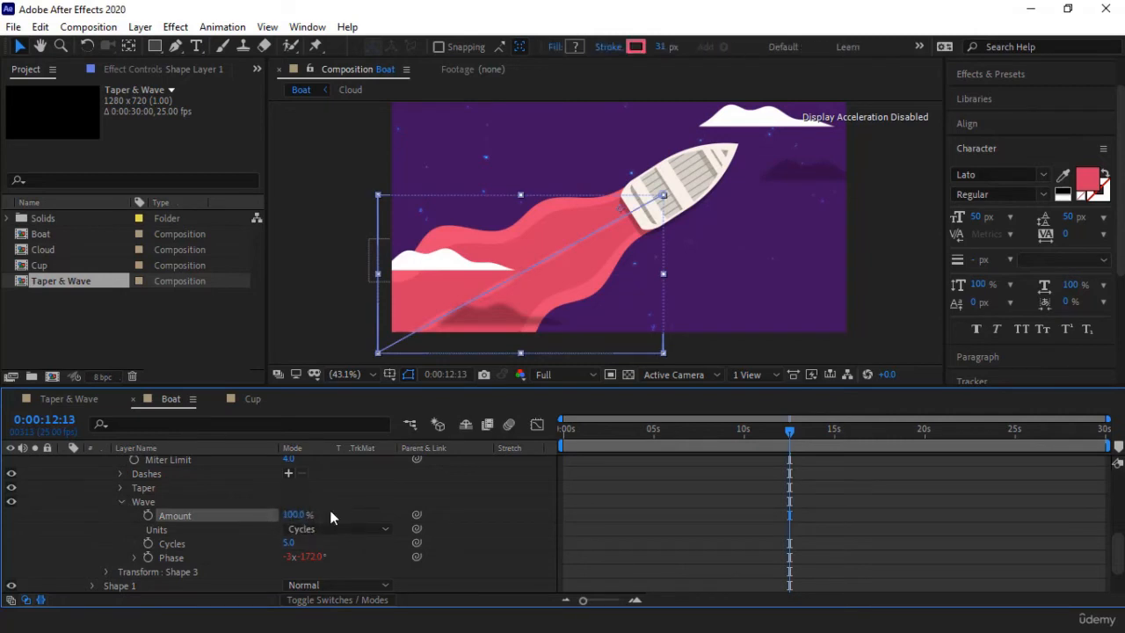
left_click(50, 518)
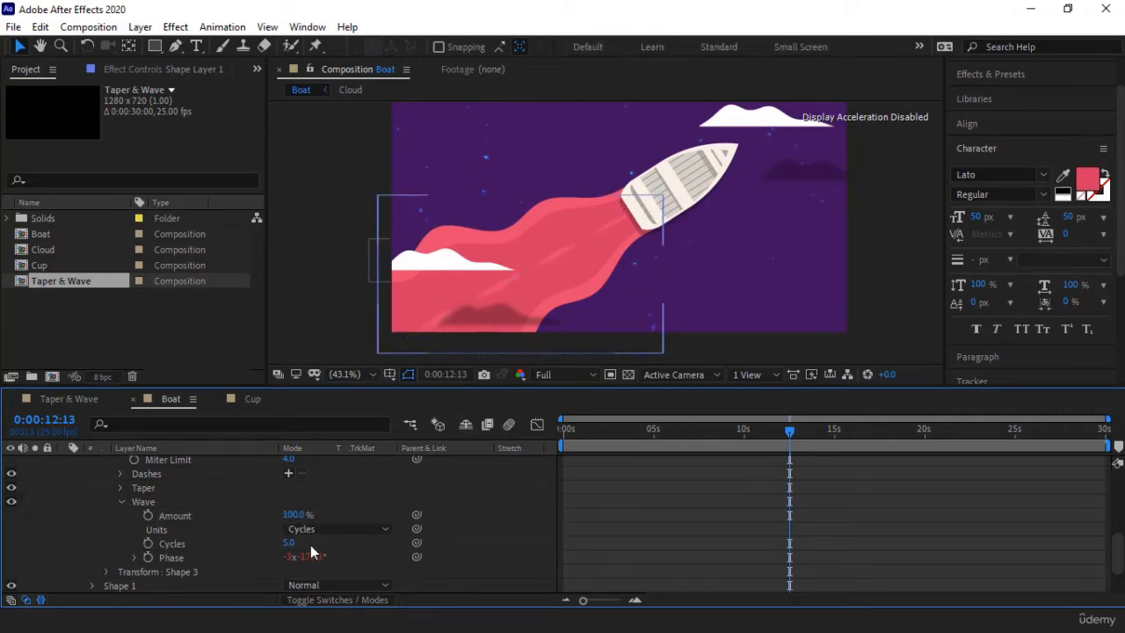
left_click_drag(297, 518, 266, 522)
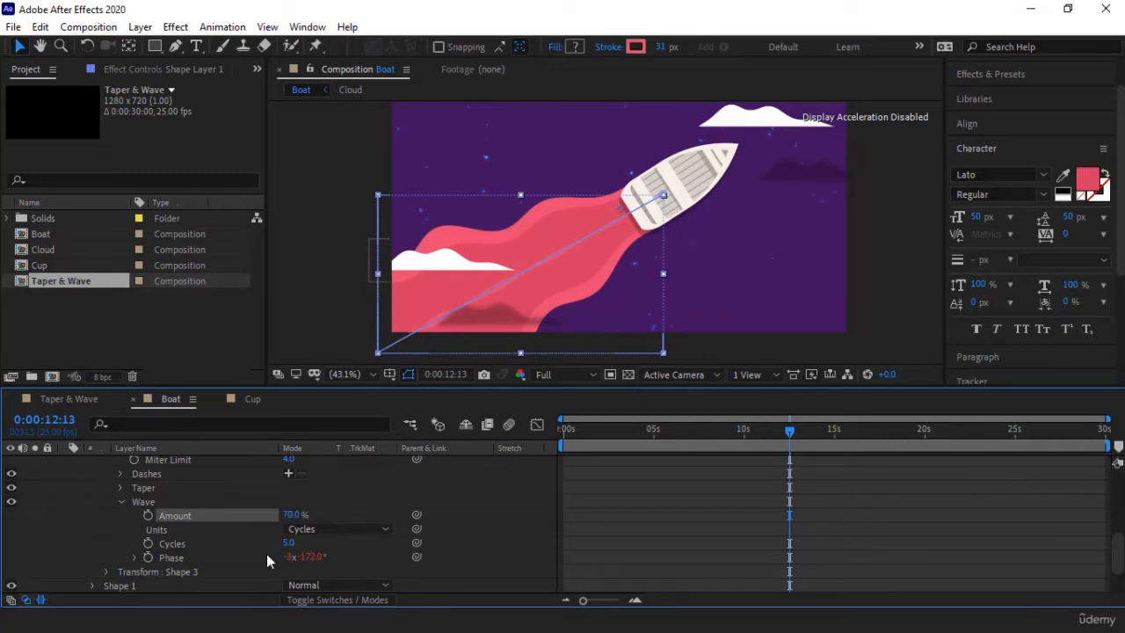
Step: Thin Shape 3's stroke width to 21.9 and preview the trail animation
scroll(255, 550, "up", 4)
left_click_drag(290, 545, 219, 545)
left_click(119, 534)
key("space")
scroll(396, 502, "down", 3)
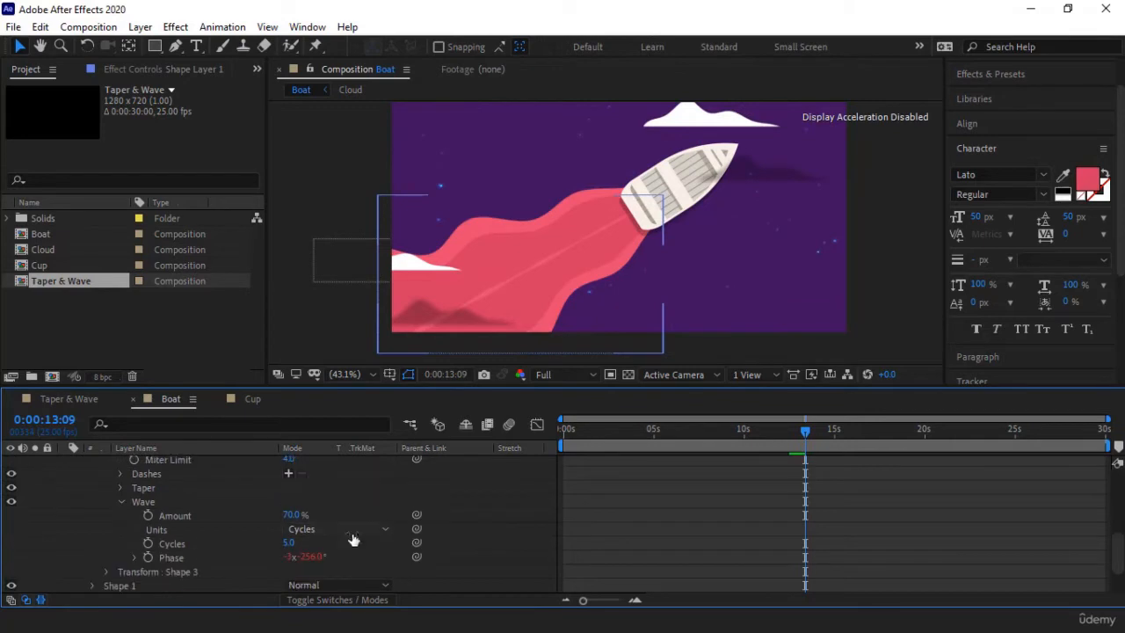
Step: Raise the wave Amount of Shape 3's stroke to 100% and preview the animated trail
mouse_move(296, 515)
left_mouse_down()
mouse_move(273, 505)
mouse_move(327, 517)
left_mouse_up()
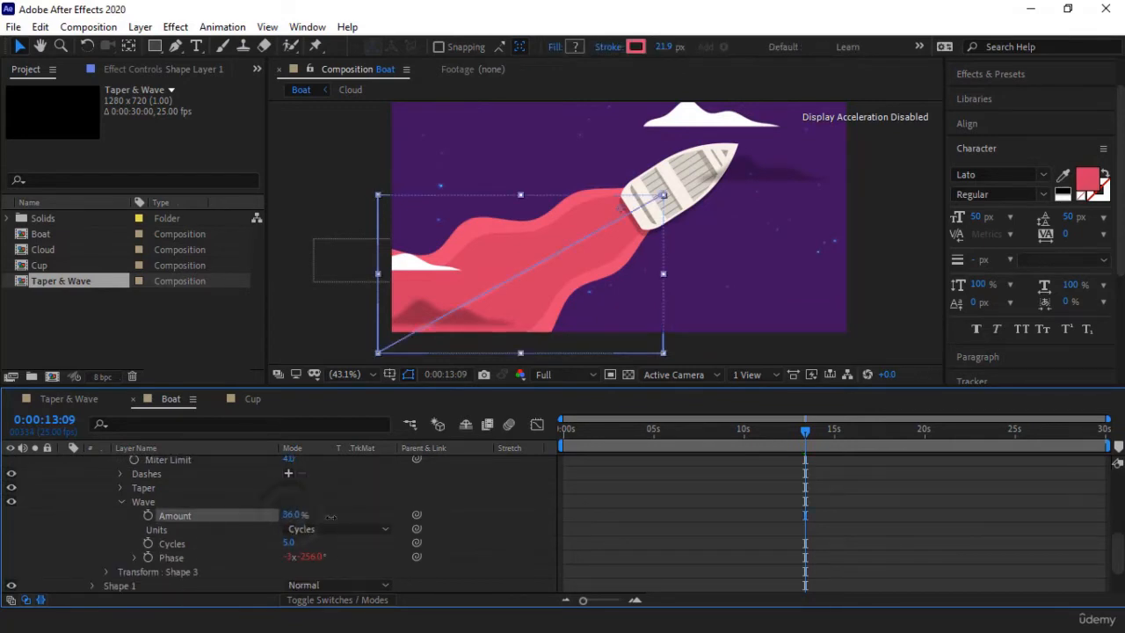
left_click(453, 499)
key("space")
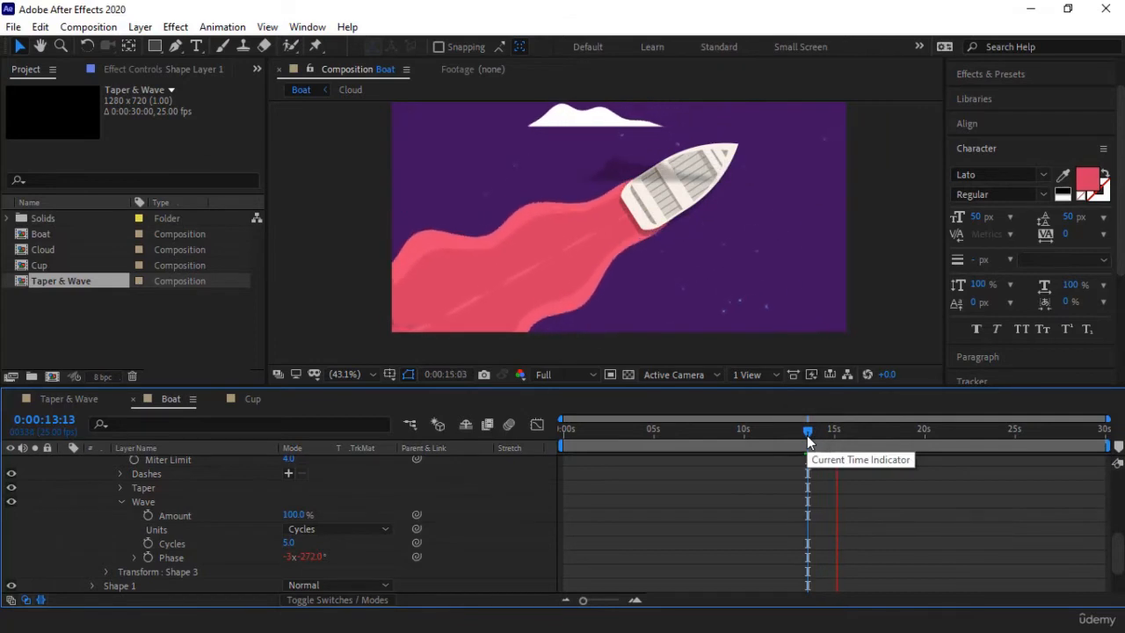
key("space")
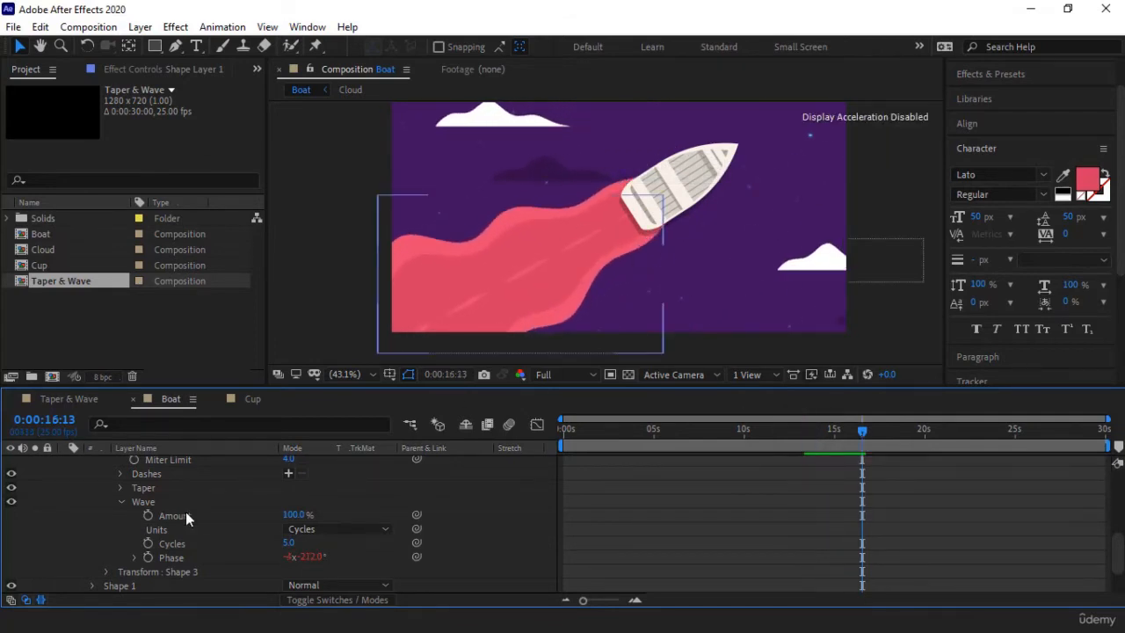
Step: Collapse Shape Layer 1 and rename it Wave
scroll(159, 530, "up", 5)
left_click(65, 504)
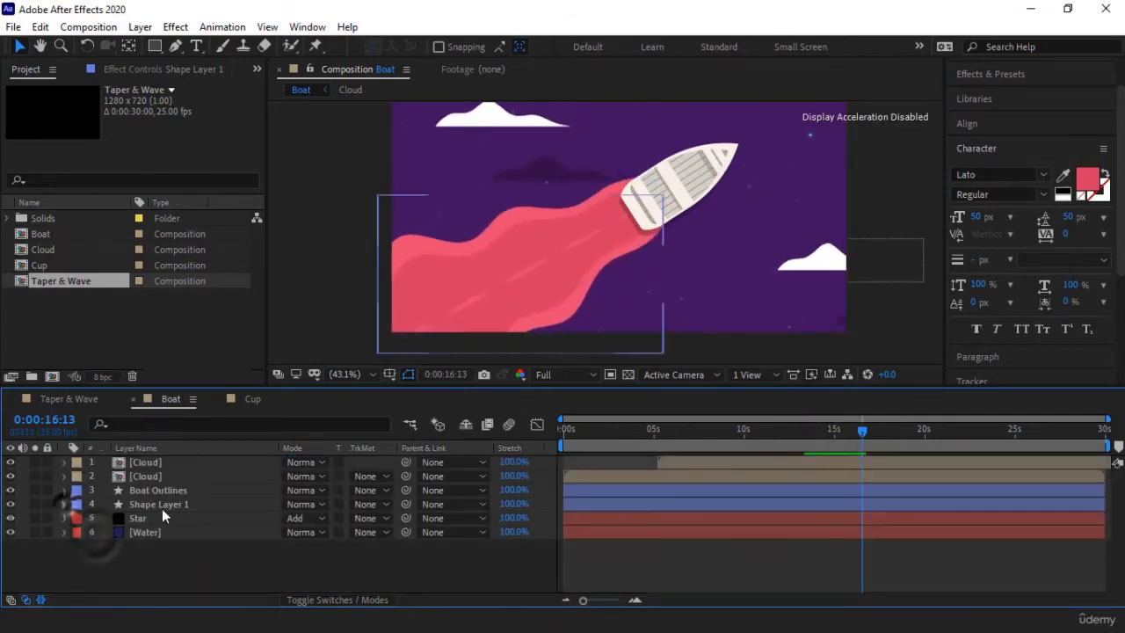
left_click(158, 504)
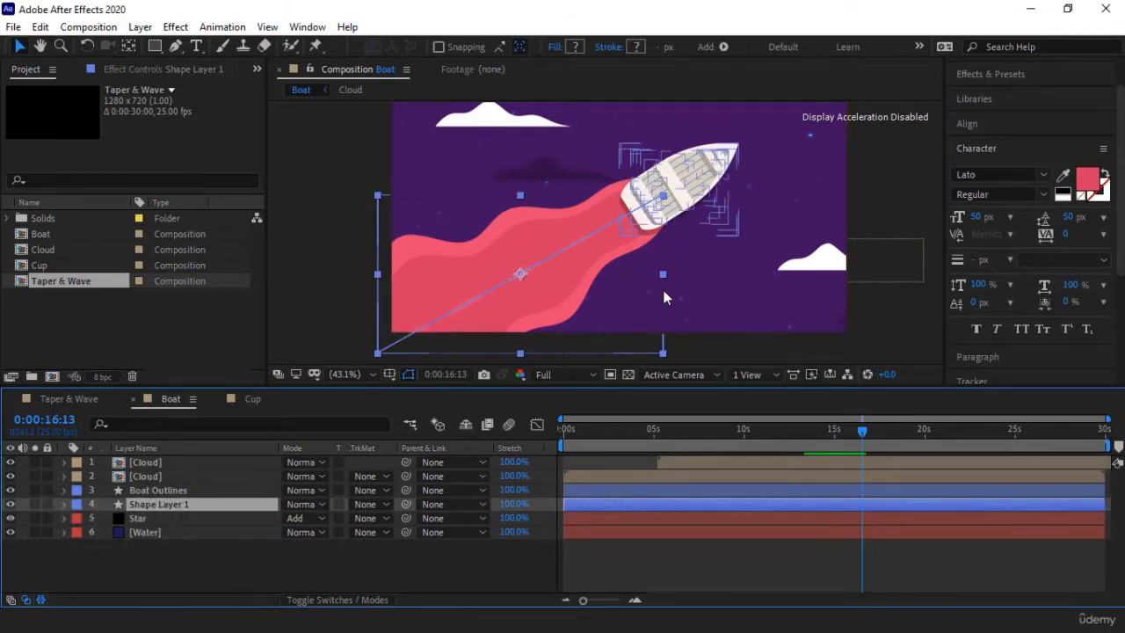
left_click(161, 568)
left_click(142, 508)
key("Return")
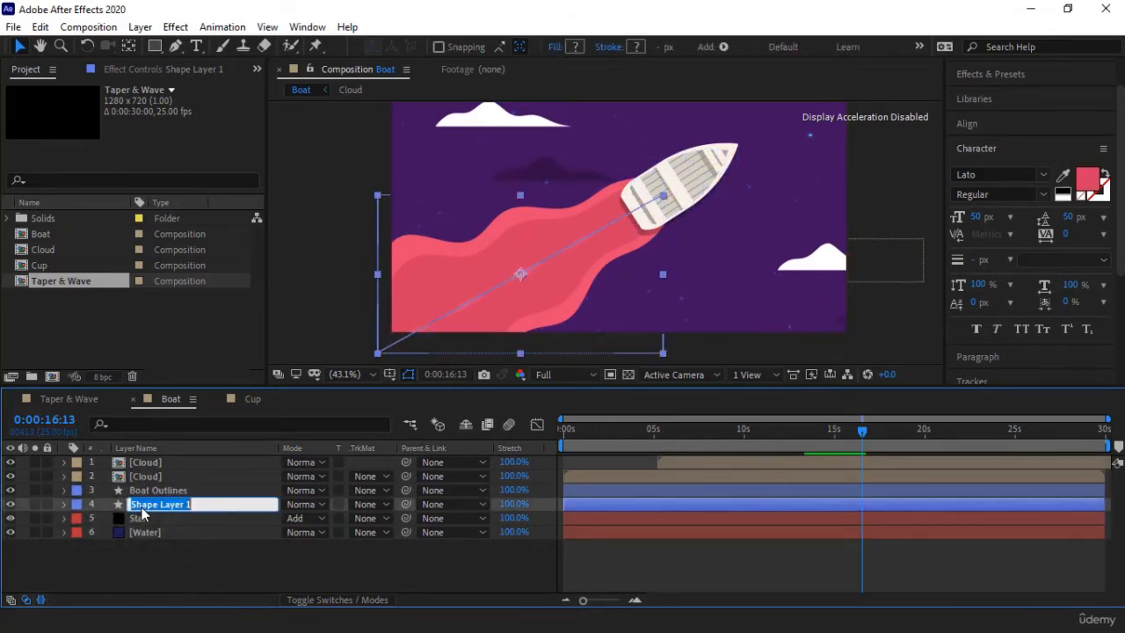
type("Wa")
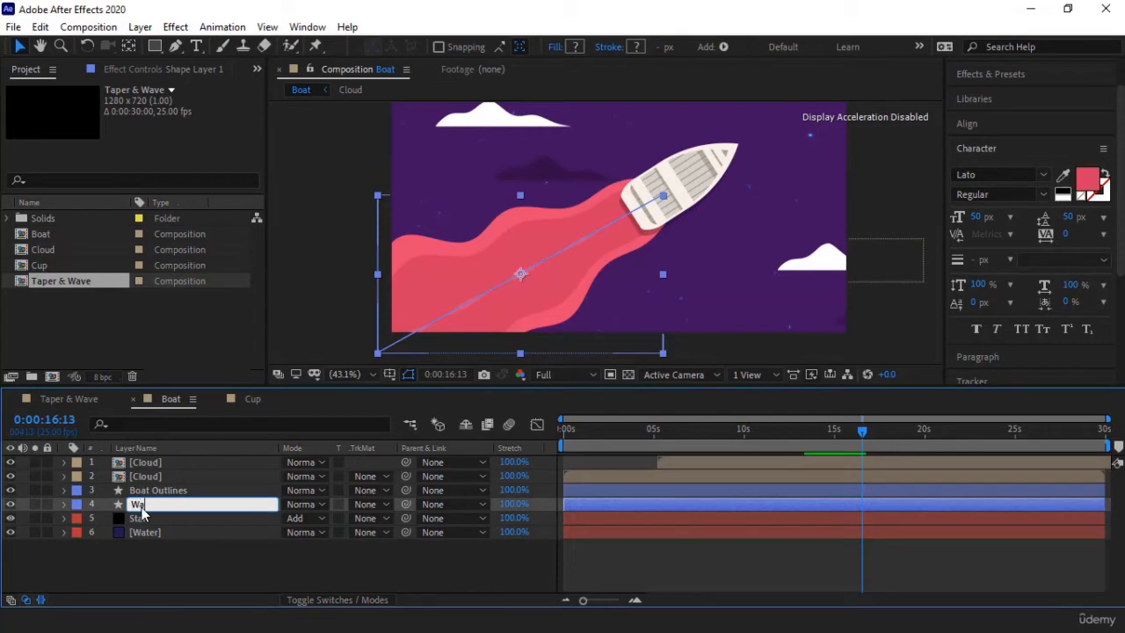
type("ve")
key("Return")
Step: Duplicate the Wave layer and delete Shape 3 and Shape 1 from the copy's contents
key("ctrl+d")
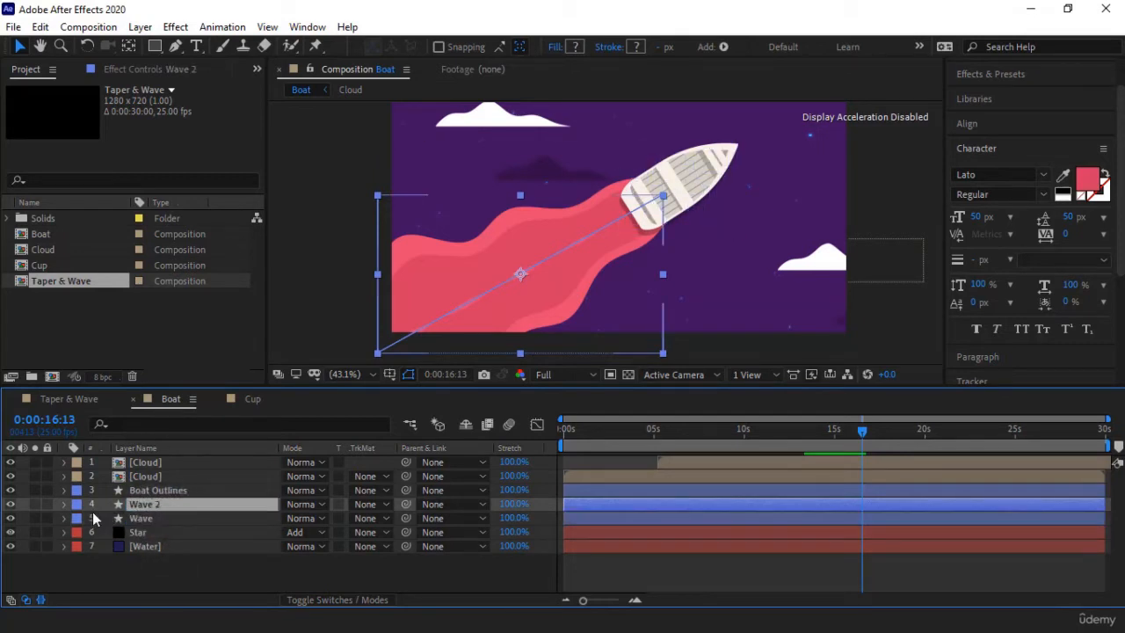
left_click(64, 504)
left_click(79, 518)
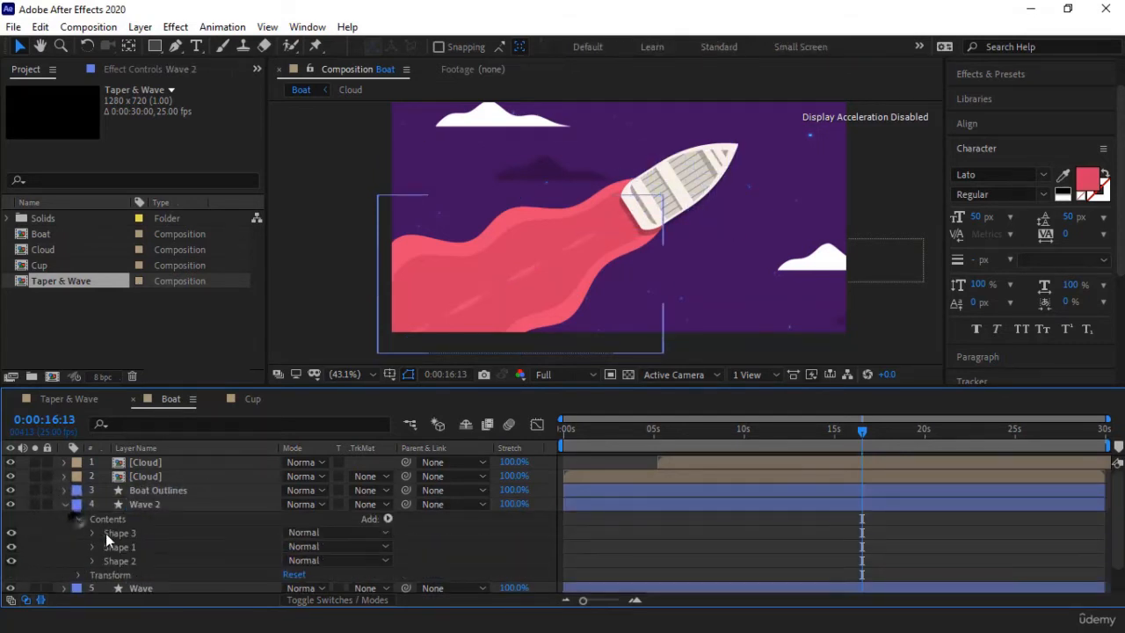
left_click(125, 534)
left_click(140, 546, "shift")
key("Delete")
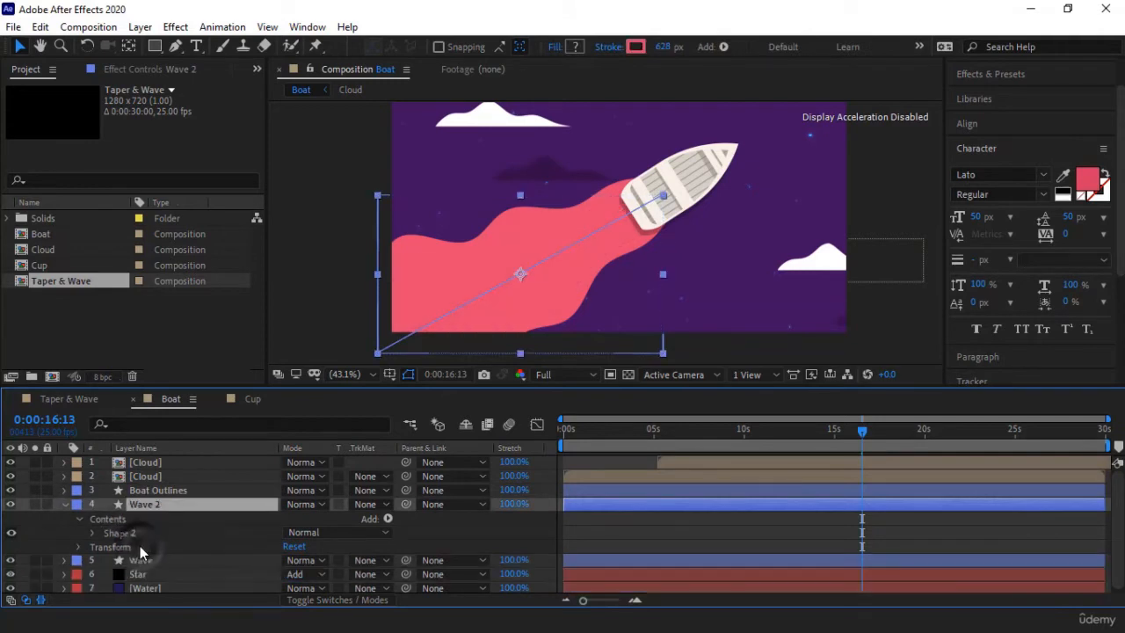
Step: Widen the stroke of Shape 2 in the Wave 2 layer to 1087
left_click(91, 534)
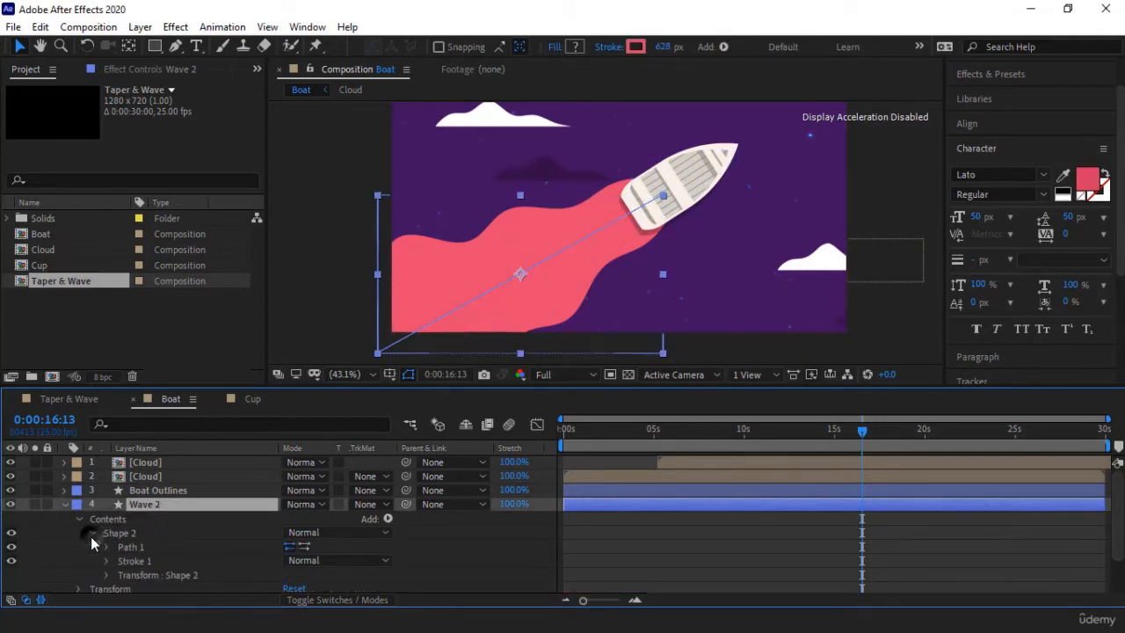
left_click(107, 560)
scroll(176, 527, "down", 3)
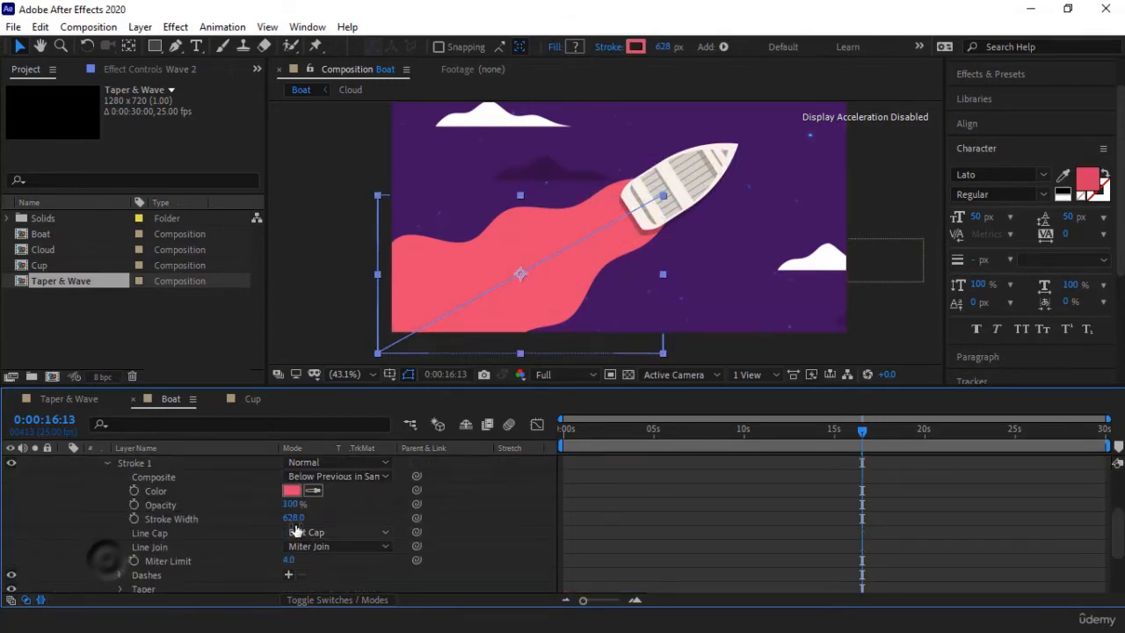
left_click_drag(296, 518, 677, 519)
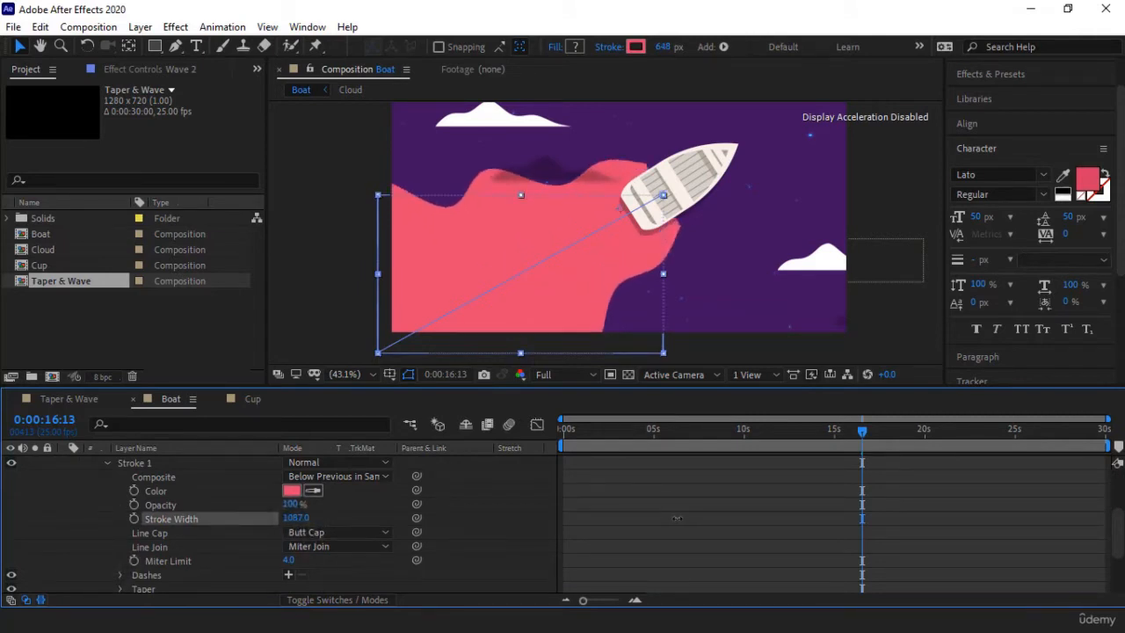
Step: Set the taper Start Width of Wave 2's stroke to 13.7% and preview the animation
left_click(119, 589)
scroll(120, 547, "down", 3)
left_click_drag(290, 543, 272, 543)
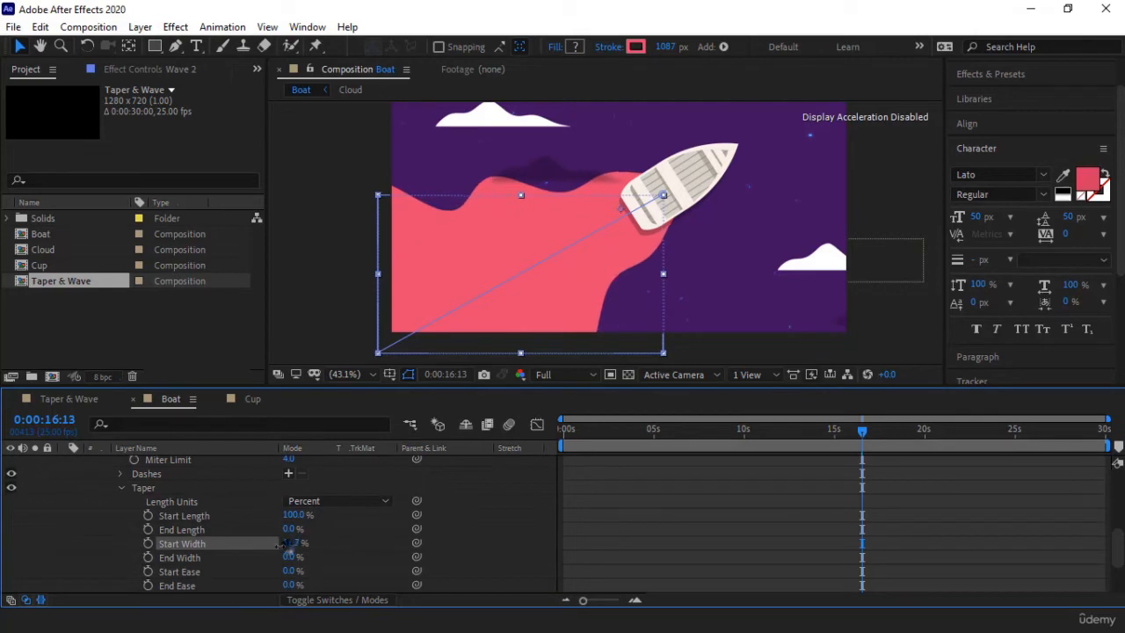
key("space")
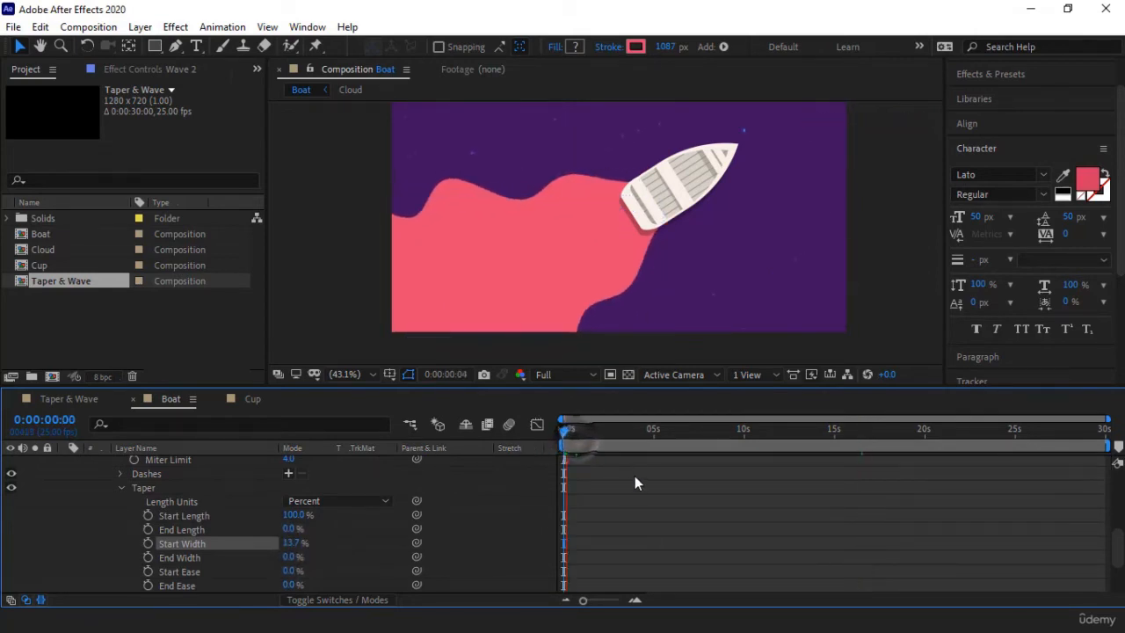
key("space")
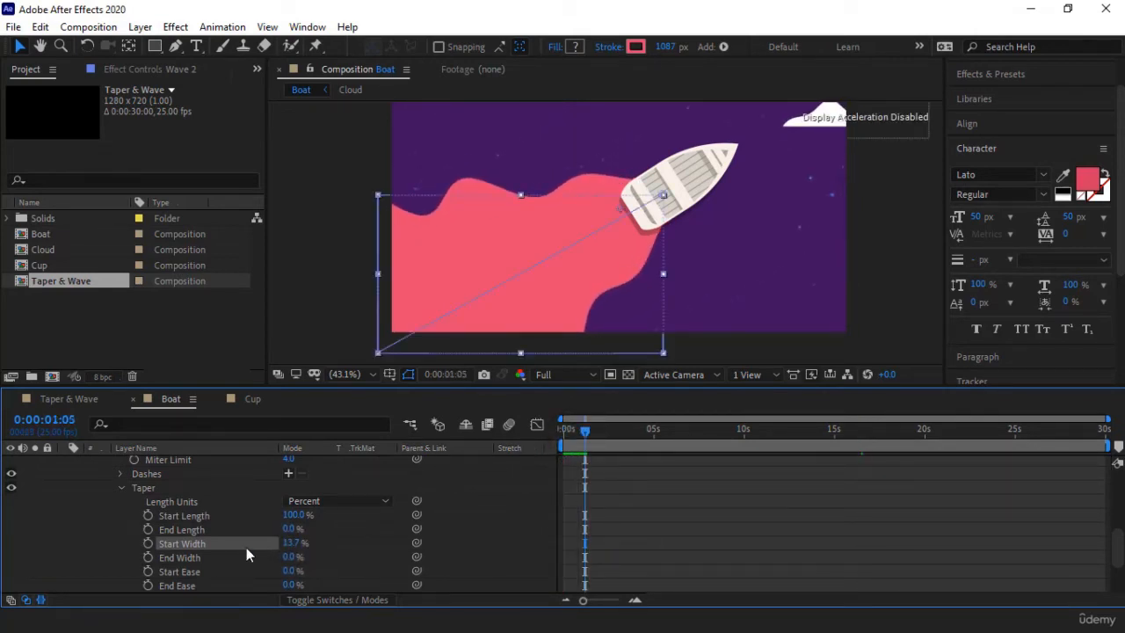
Step: Collapse the Wave 2 layer and rename it Wave Line
scroll(175, 527, "up", 1)
left_click(122, 529)
scroll(183, 543, "up", 3)
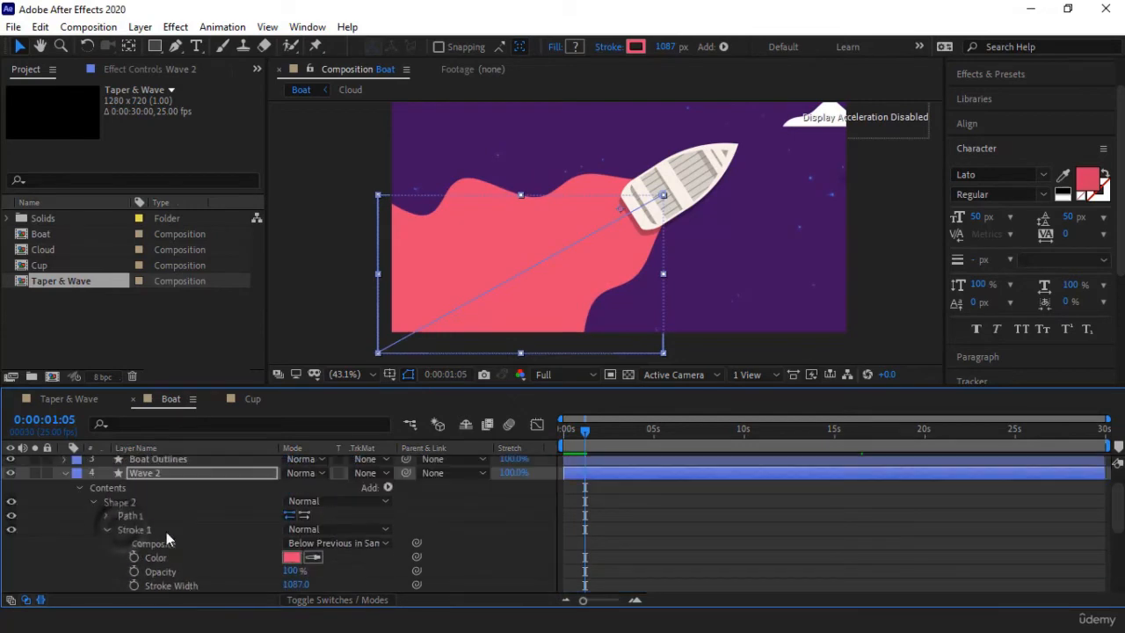
left_click(66, 473)
key("Return")
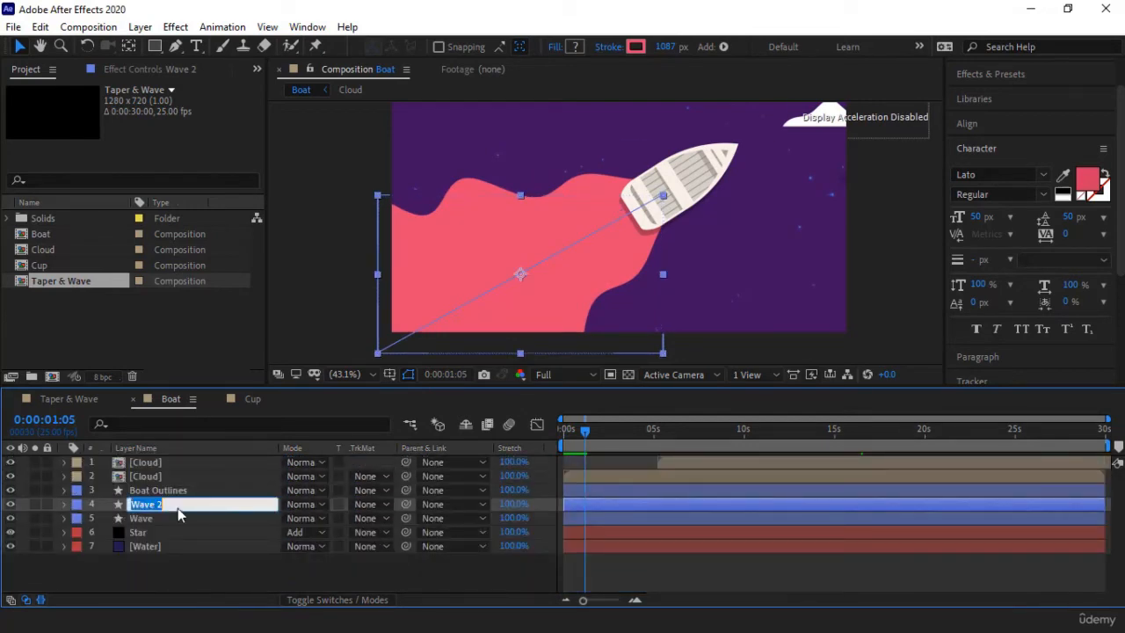
left_click(178, 508)
key("Return")
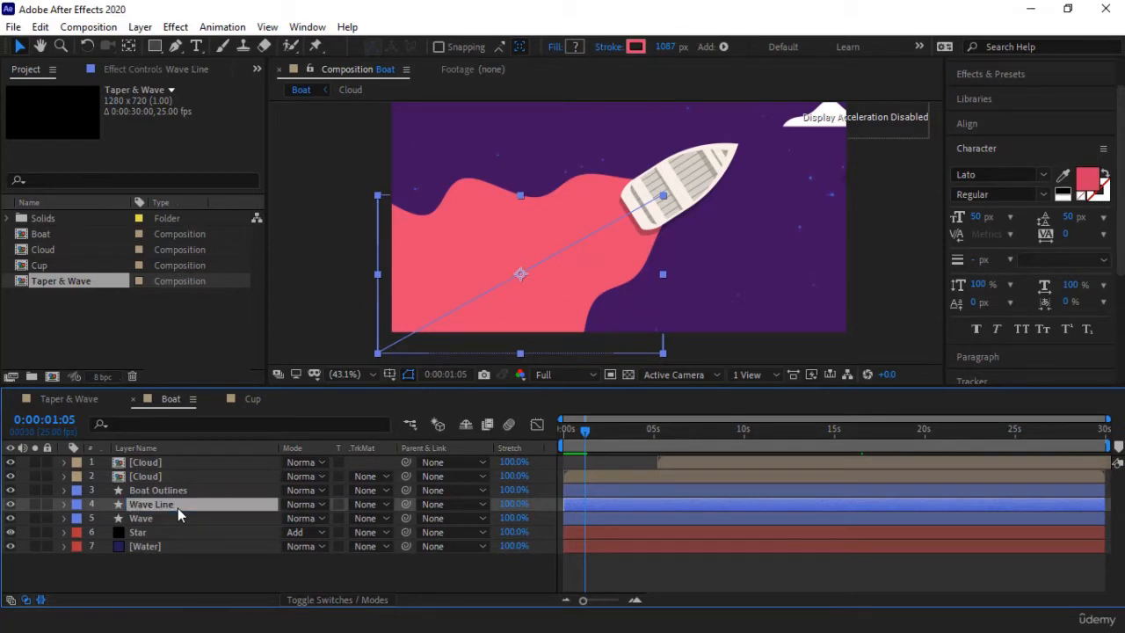
Step: Duplicate the Wave Line layer and change the original's stroke color to white (FFFFFF)
key("ctrl+d")
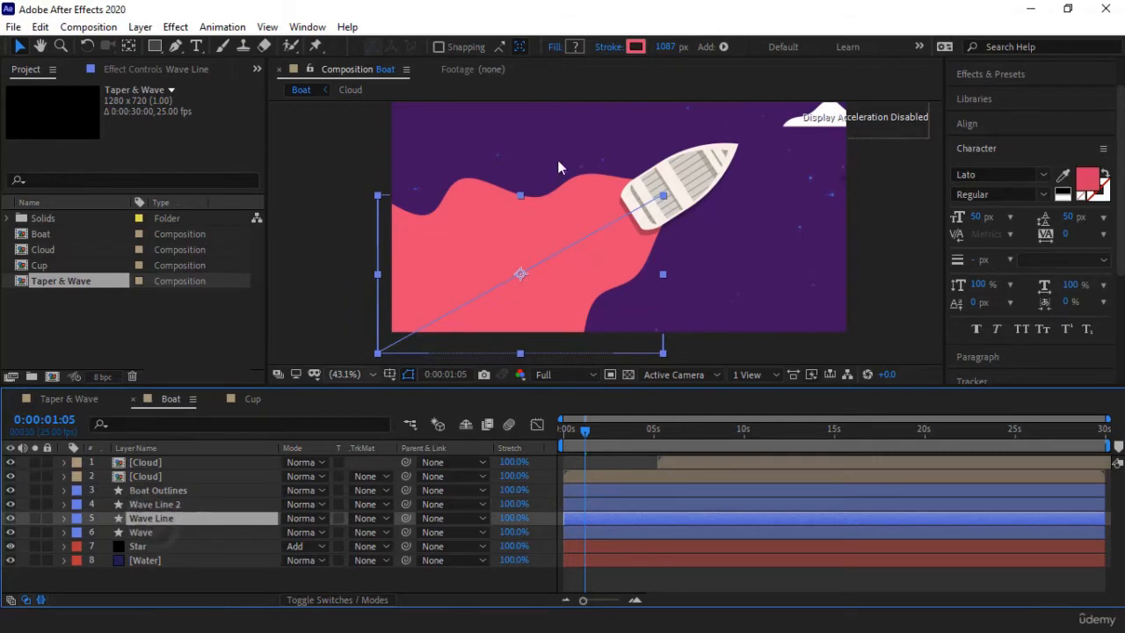
left_click(636, 46)
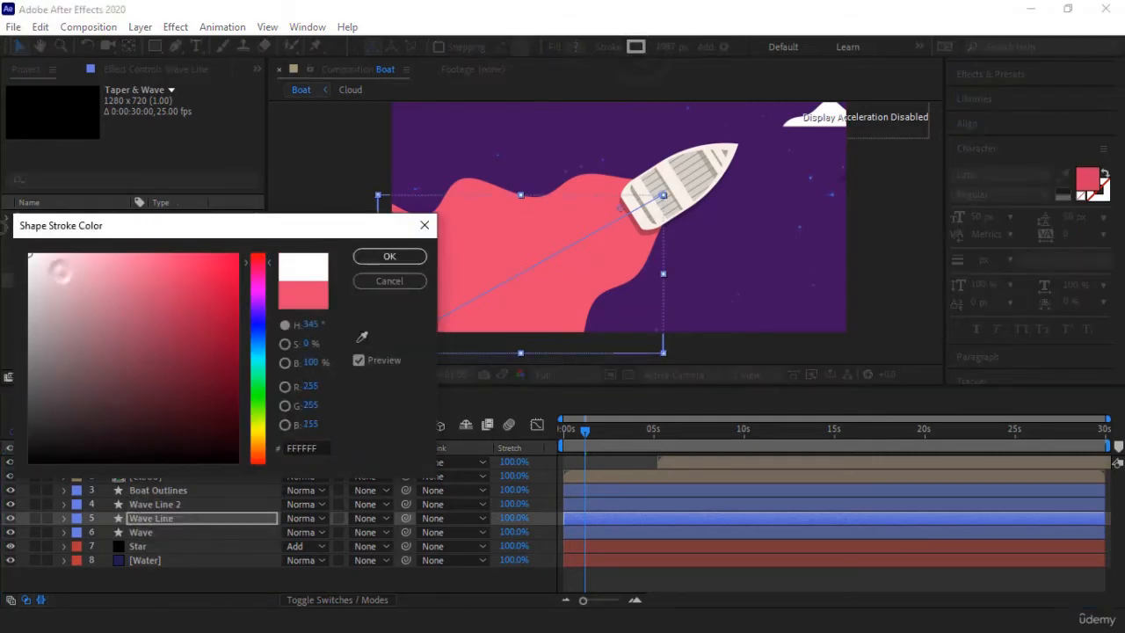
left_click(378, 256)
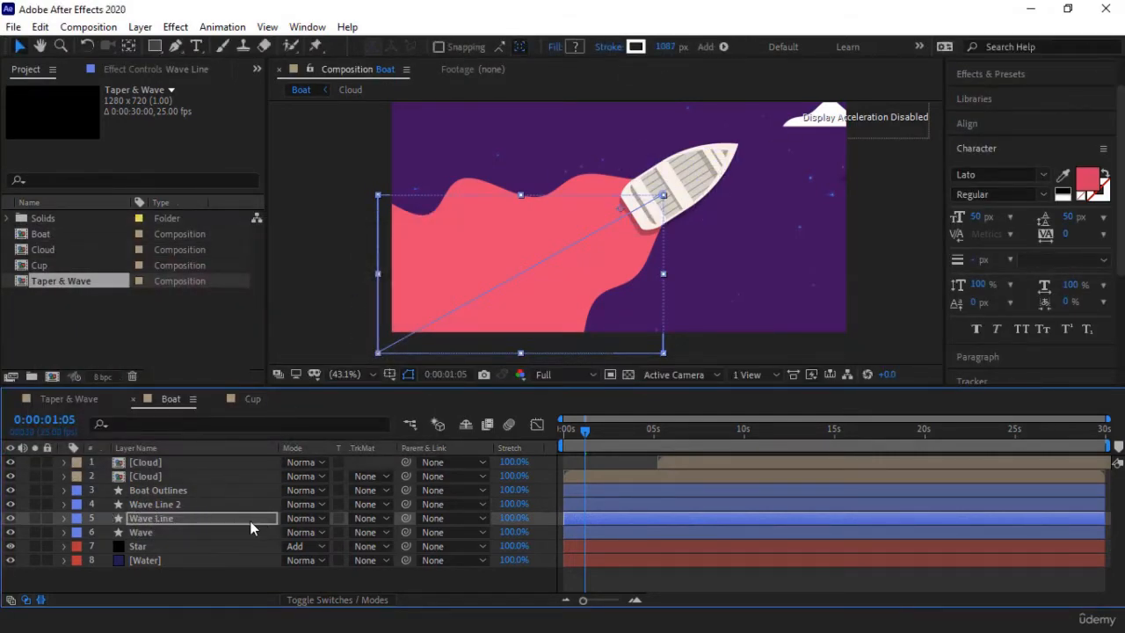
Step: Set the Wave Line layer's track matte to alpha inverted, using Wave Line 2 as the matte
left_click(369, 518)
left_click(424, 464)
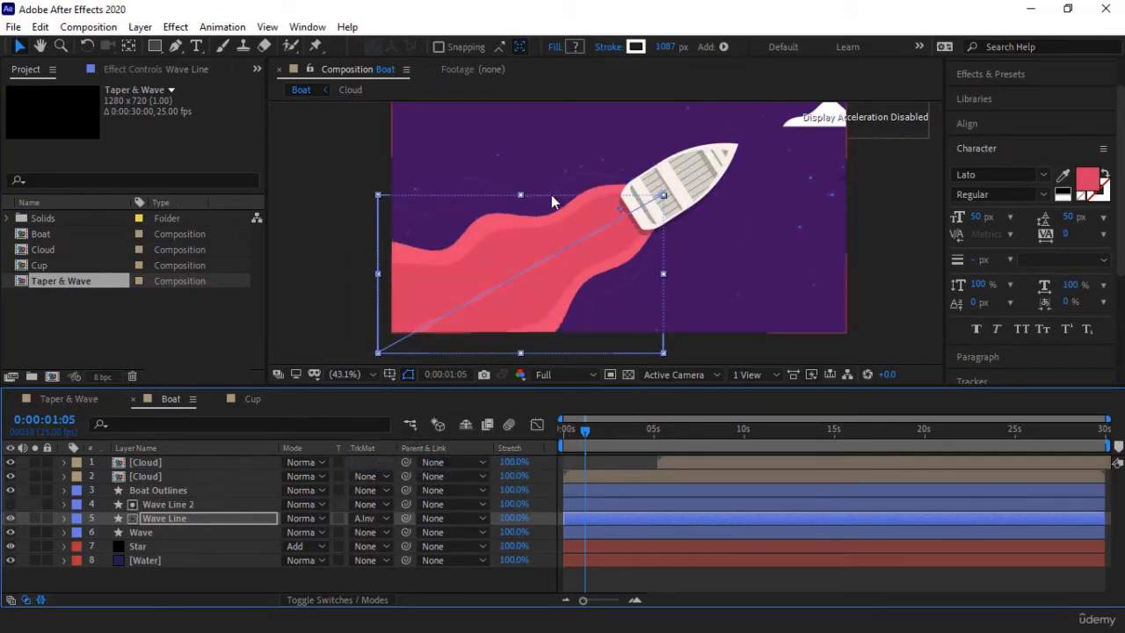
Step: Reduce Wave Line 2's stroke width so Wave Line leaves a thin white outline around the trail, and preview the animation
left_click(158, 504)
left_click(63, 503)
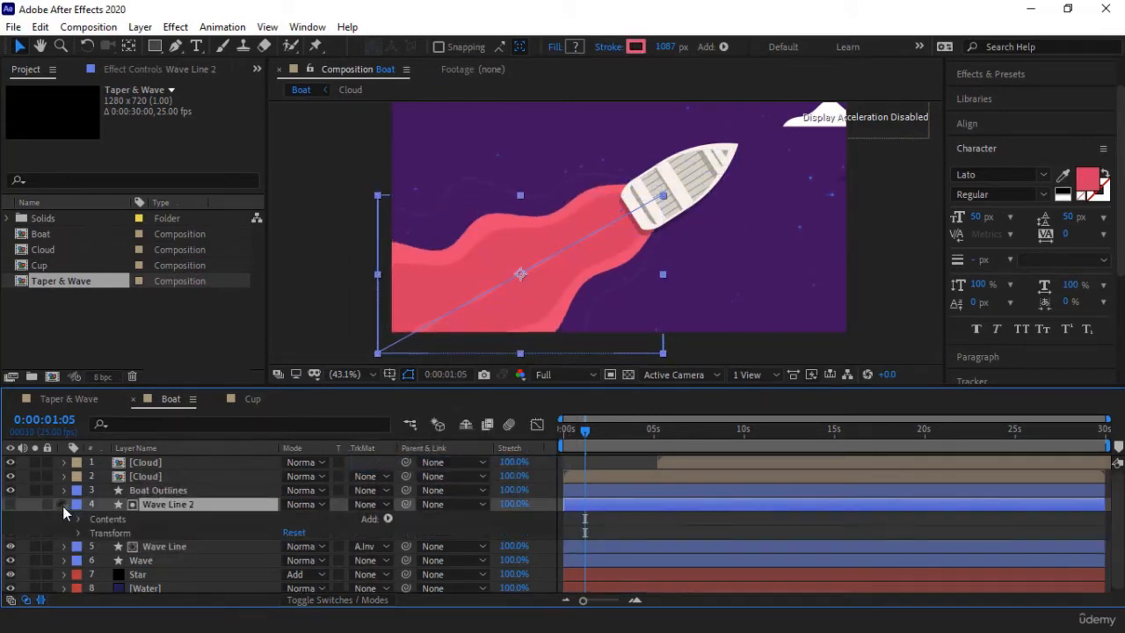
left_click(77, 518)
left_click(91, 532)
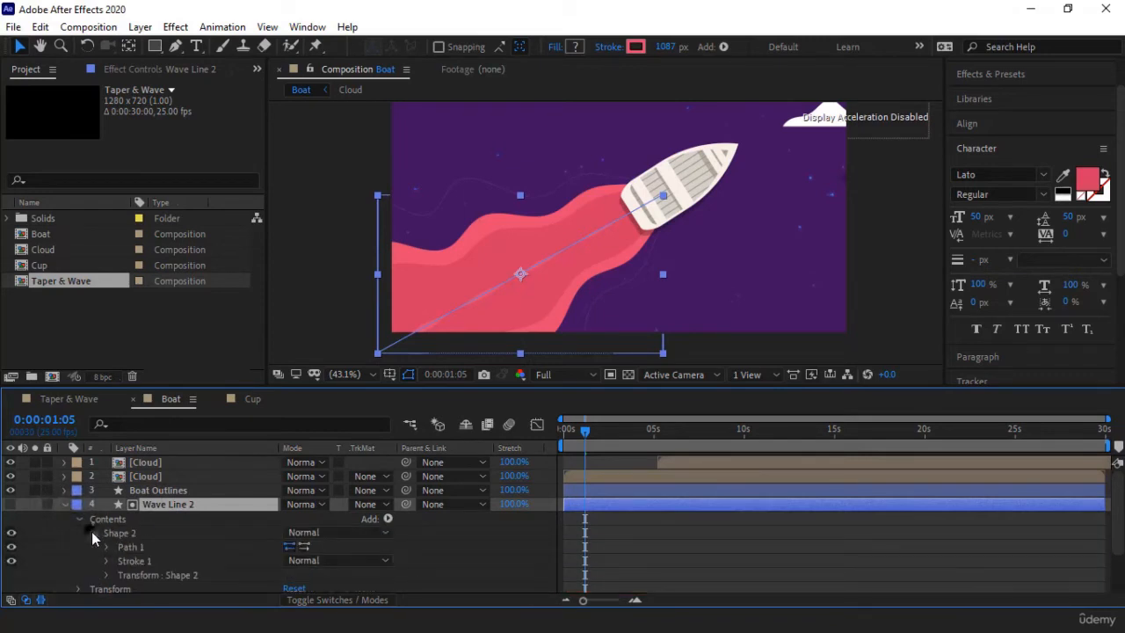
scroll(188, 505, "down", 1)
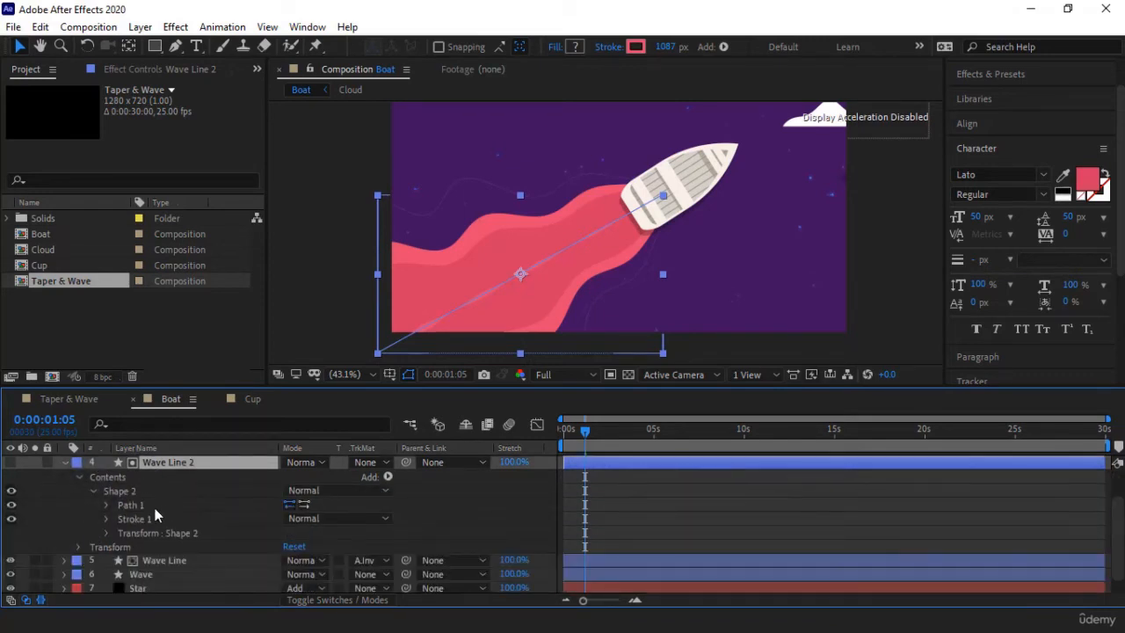
left_click(106, 518)
left_click_drag(293, 518, 76, 518)
scroll(85, 529, "up", 3)
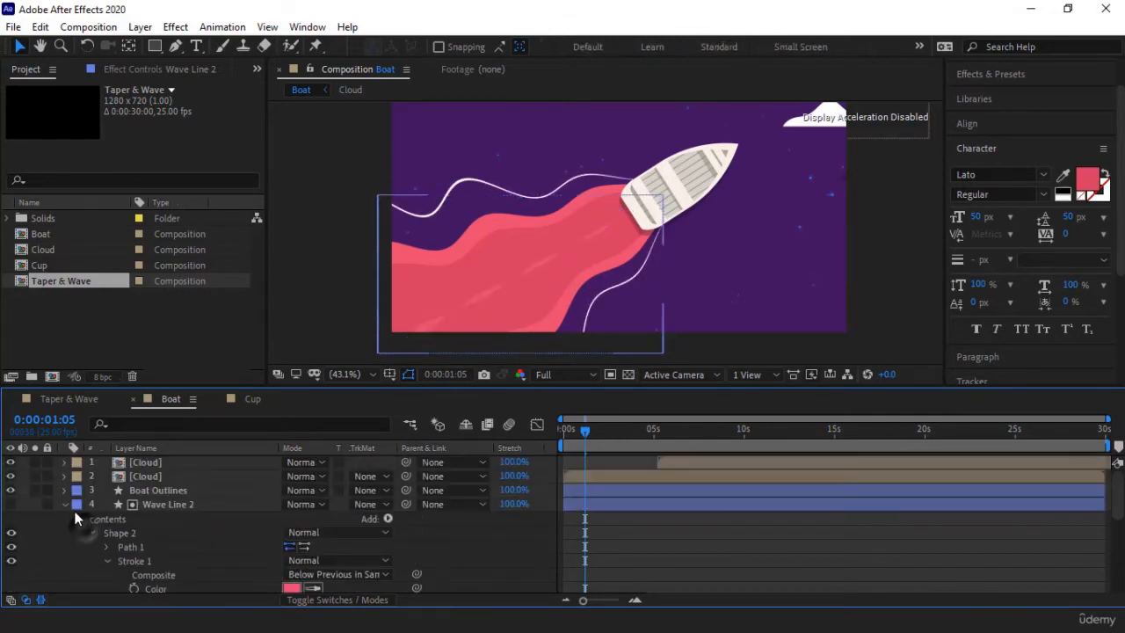
left_click(64, 504)
key("space")
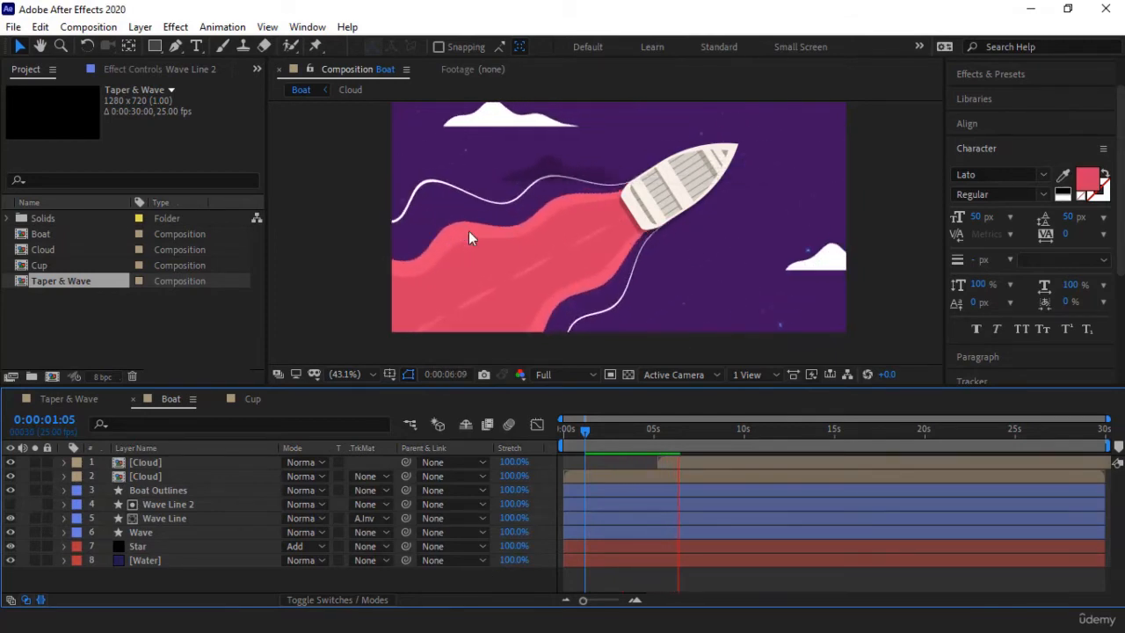
key("space")
Step: Hide both existing Cloud layers in the Boat composition
left_click(350, 374)
left_click(347, 82)
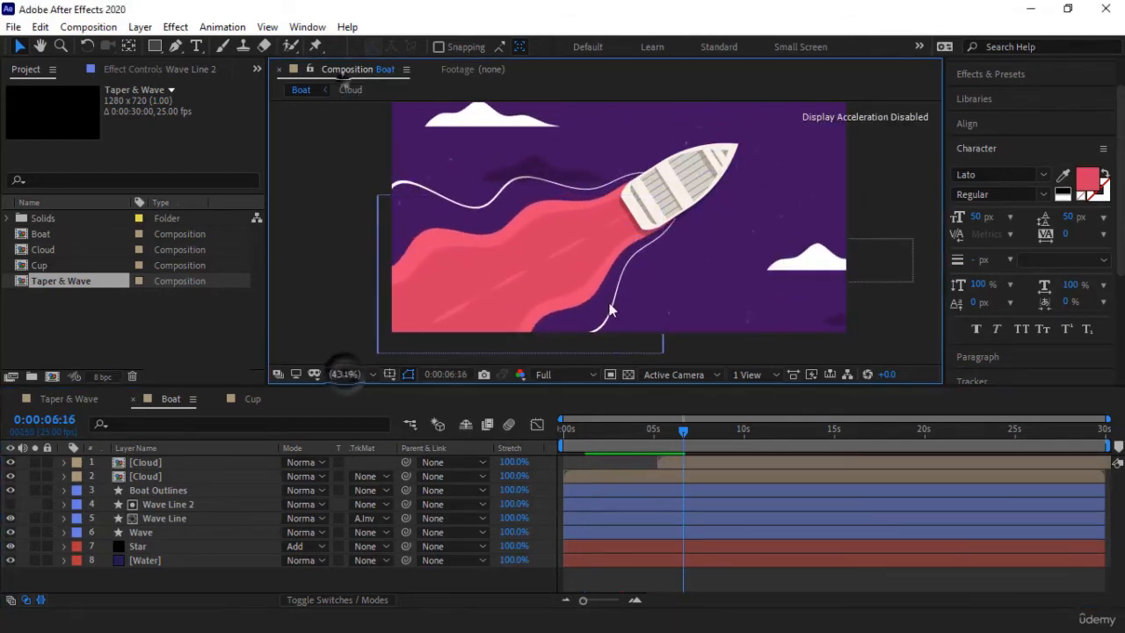
left_click(830, 265)
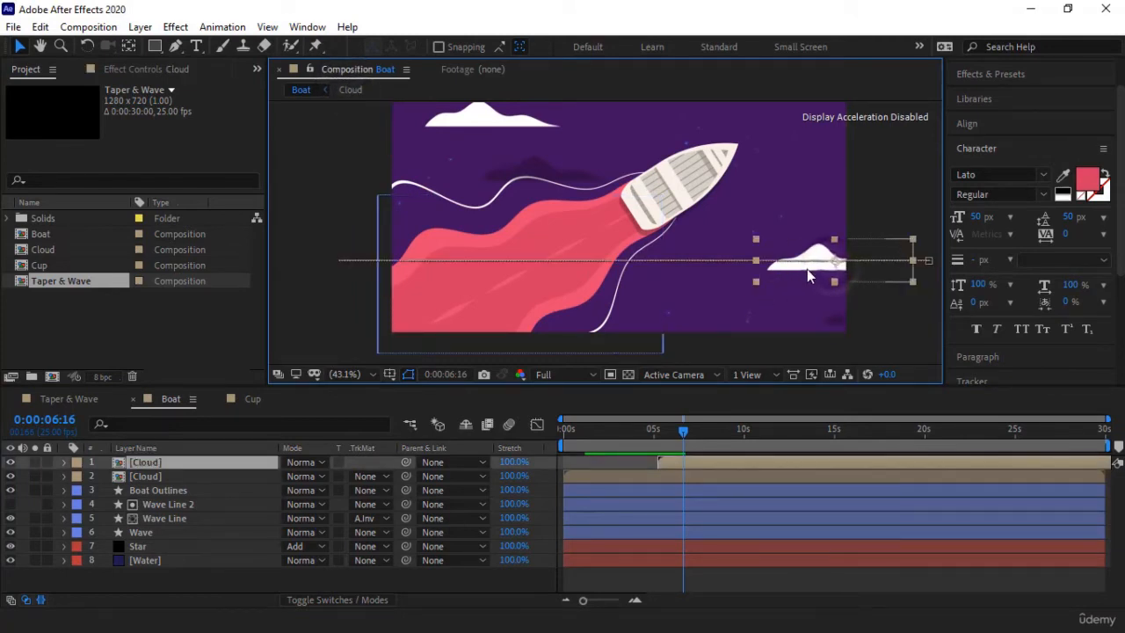
left_click(435, 576)
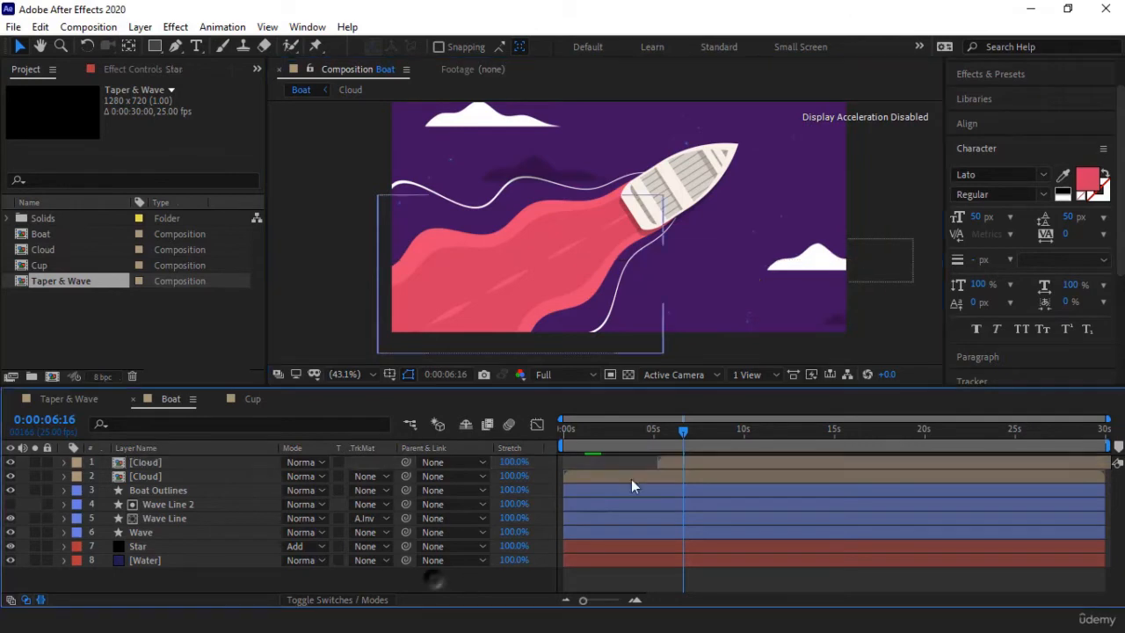
left_click(671, 463)
left_click(678, 474, "shift")
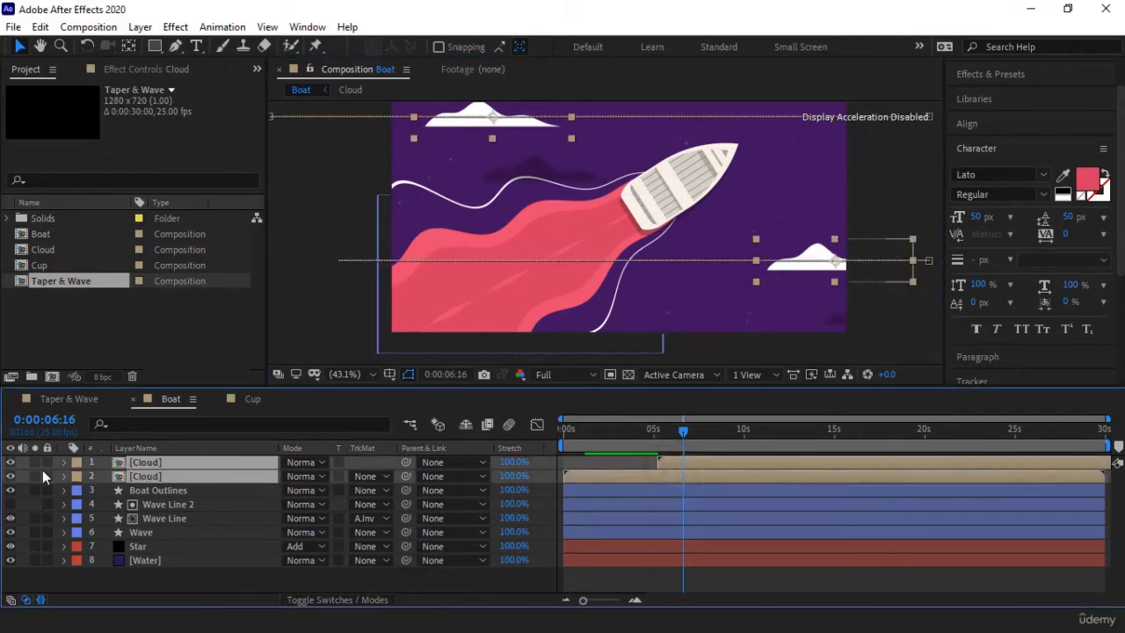
left_click(10, 476)
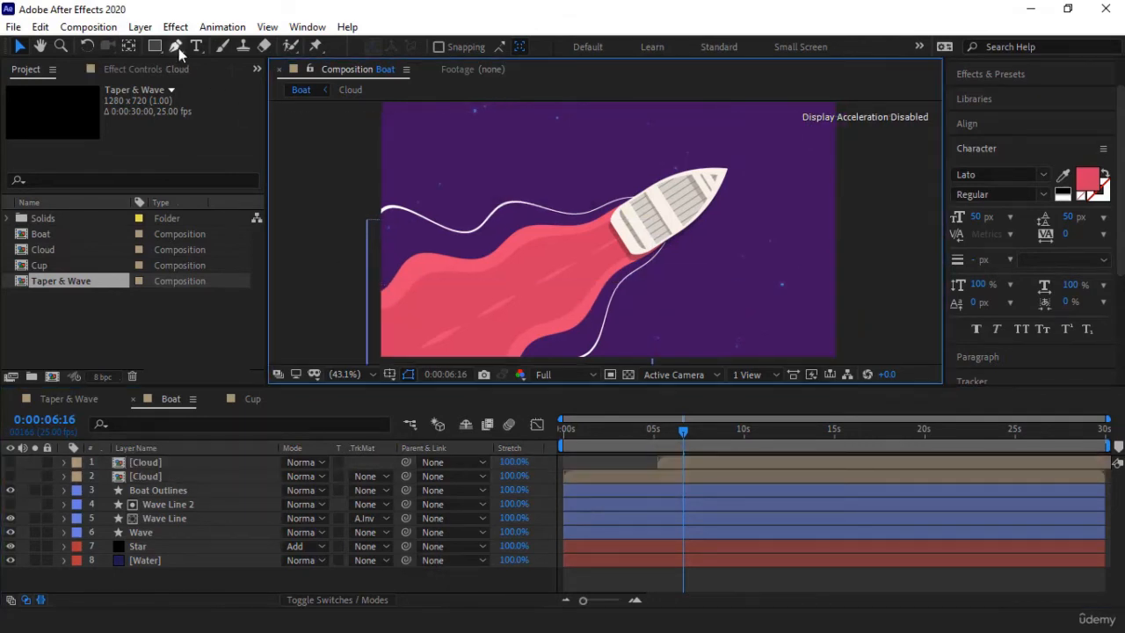
Step: Draw a straight horizontal line above the boat with the Pen tool and set its white stroke to 160 px
left_click(176, 47)
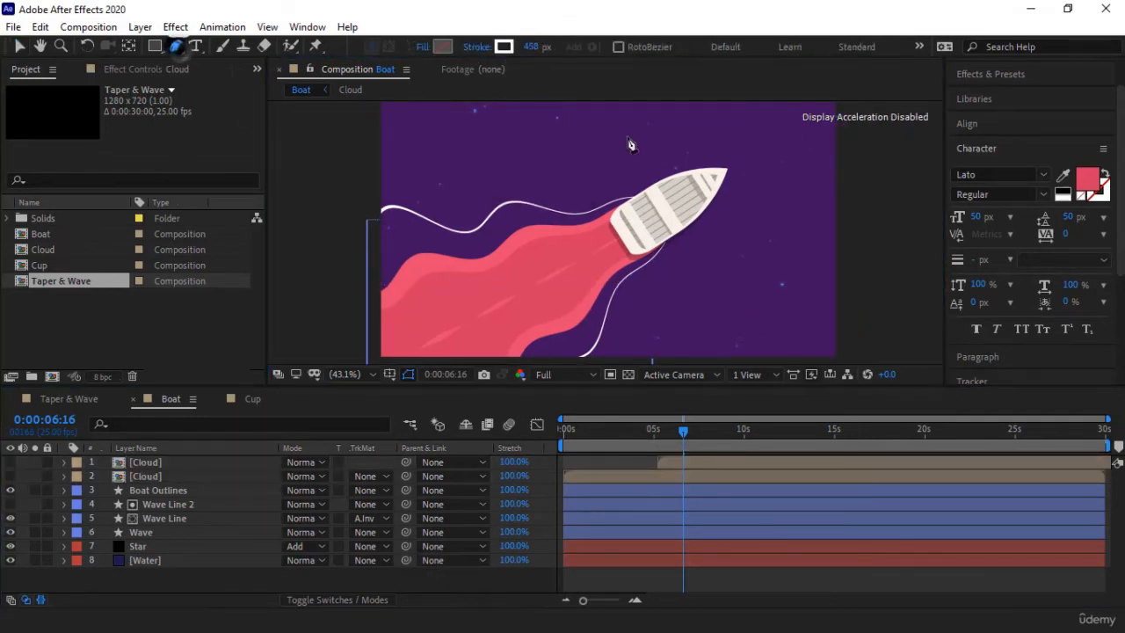
left_click(498, 141)
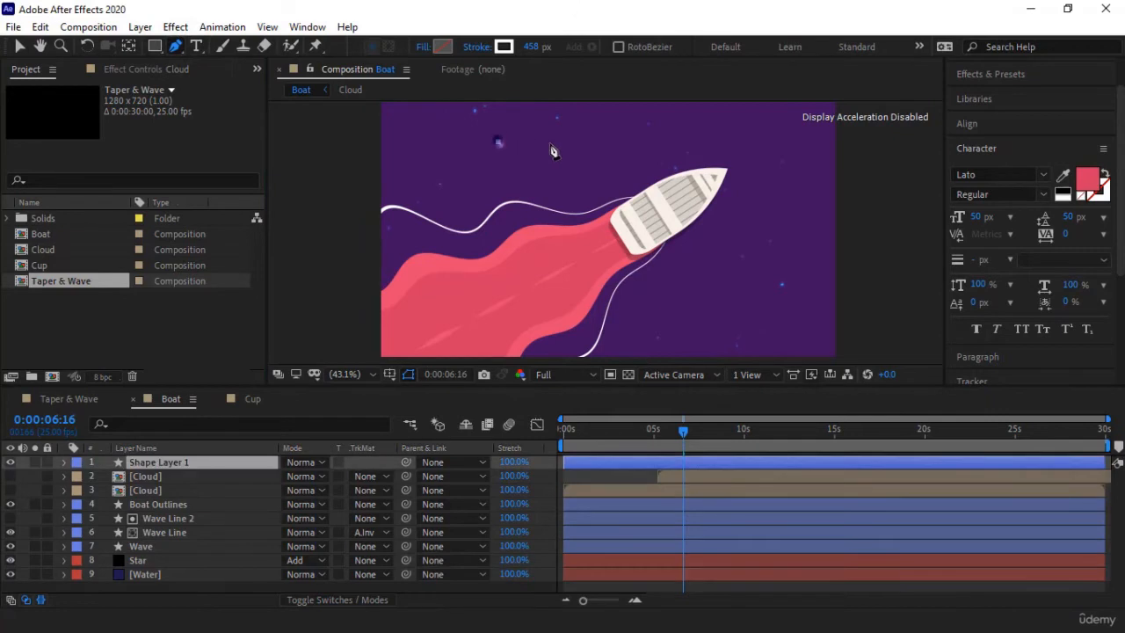
left_click(642, 141)
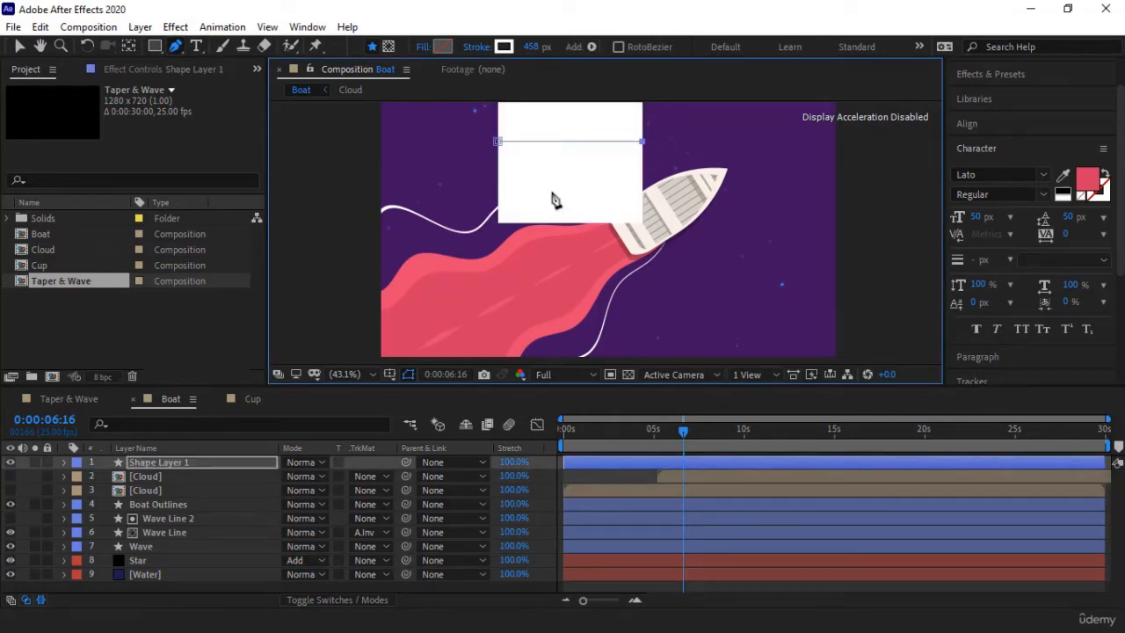
left_click_drag(578, 170, 577, 199)
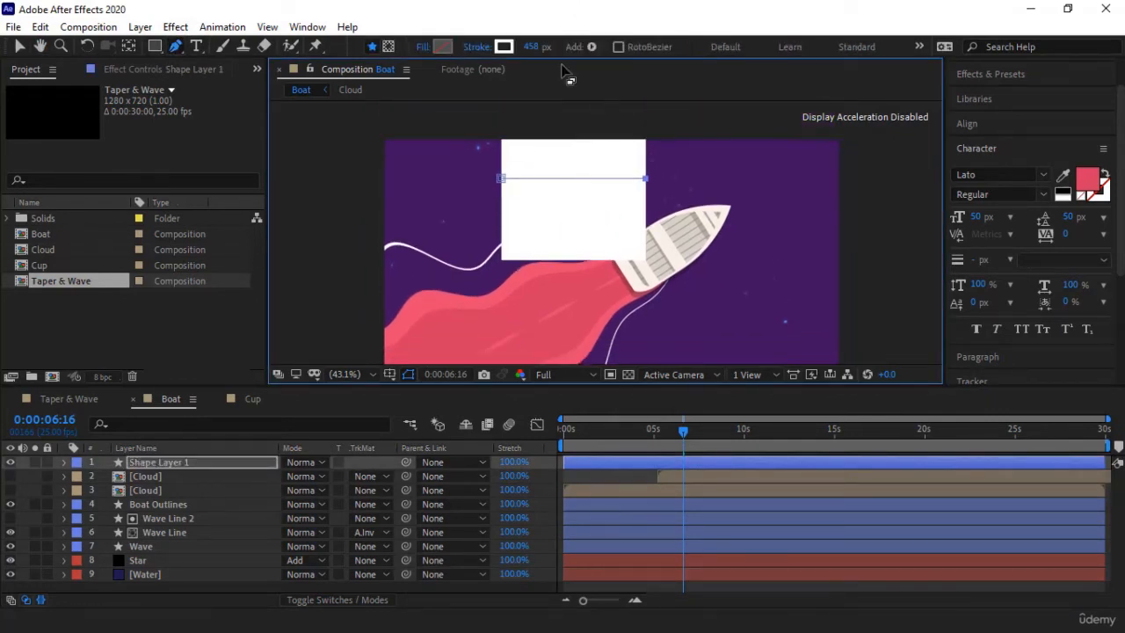
left_click_drag(528, 47, 494, 47)
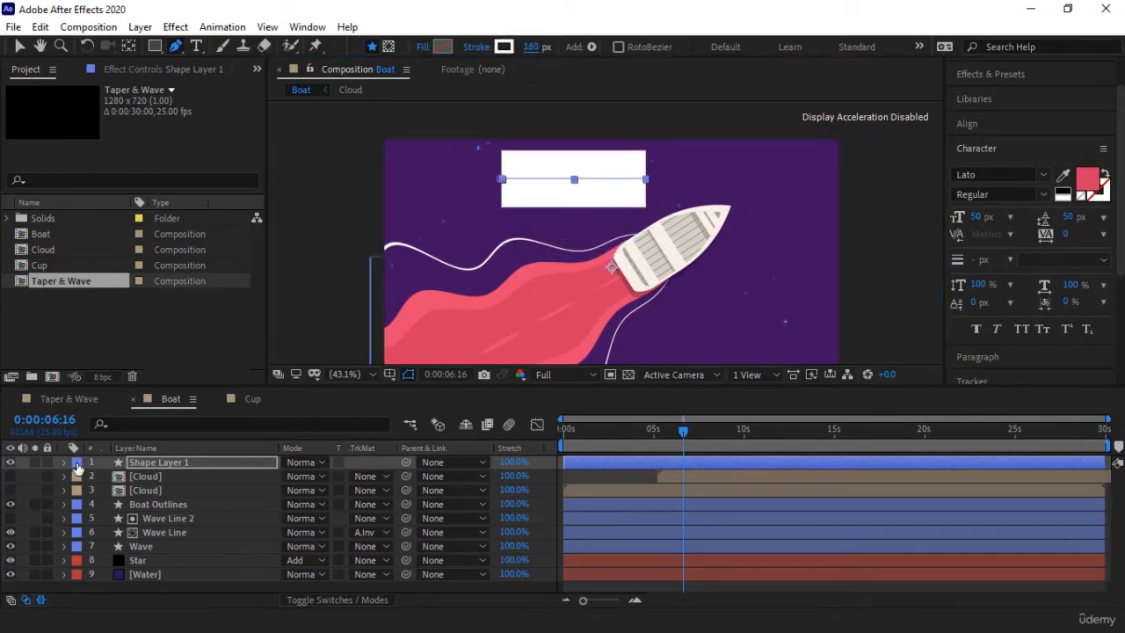
Step: Rename the new shape layer Cloud
left_click(64, 462)
key("Return")
type("Cloud")
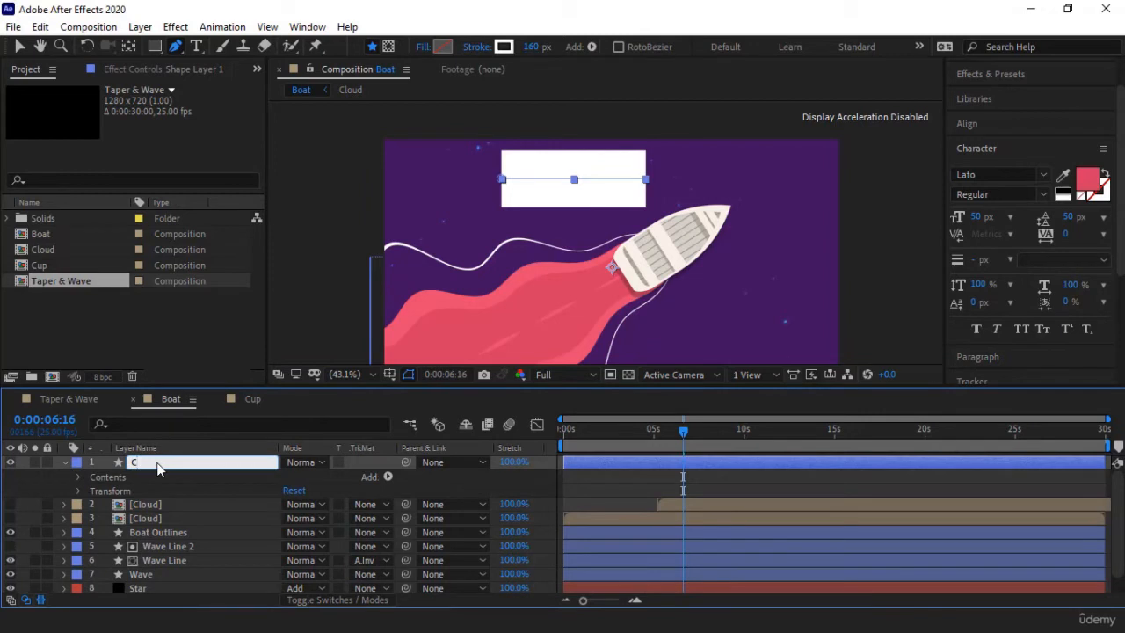
key("Return")
Step: Set the taper of the Cloud layer's stroke to a Start Length of 40% and an End Length of 60%
left_click(78, 477)
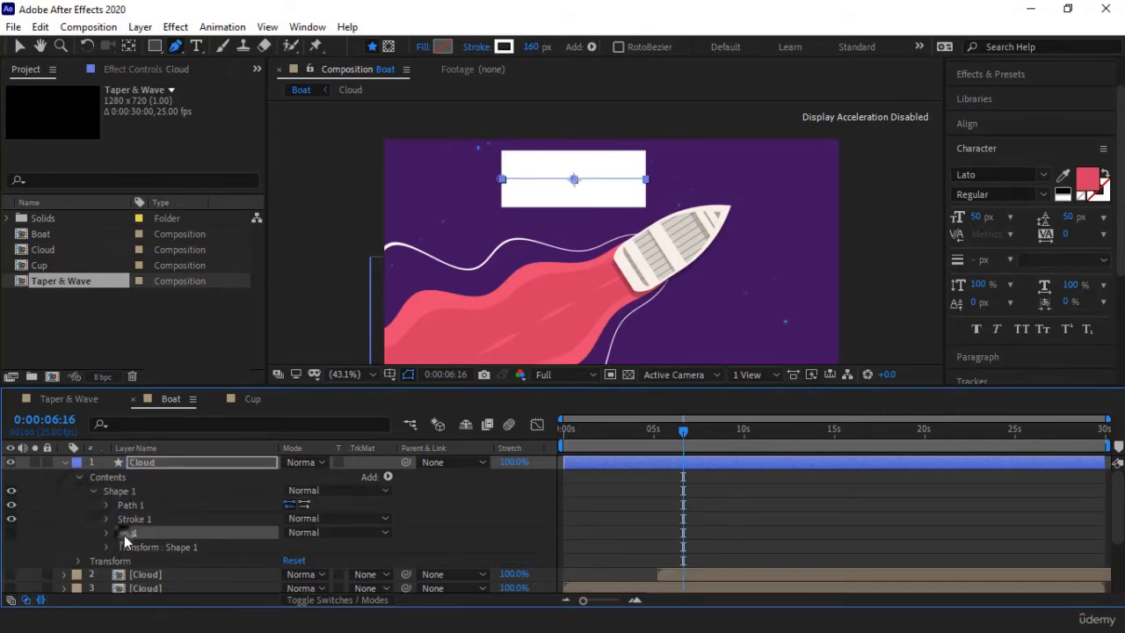
left_click(106, 520)
left_click(120, 545)
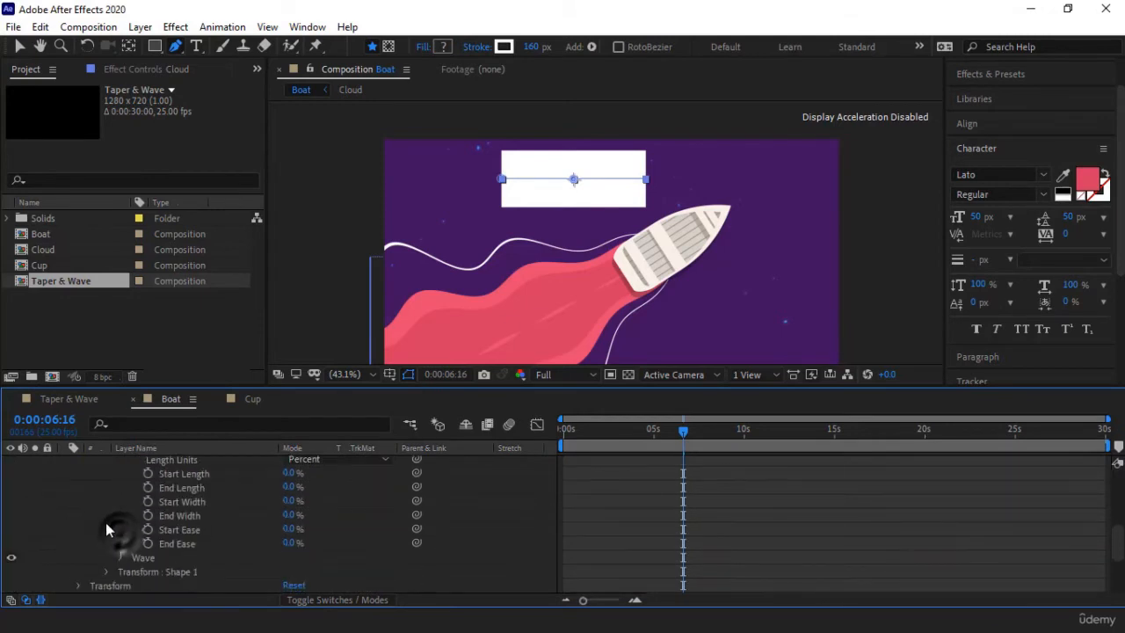
scroll(107, 527, "up", 1)
left_click_drag(289, 515, 231, 519)
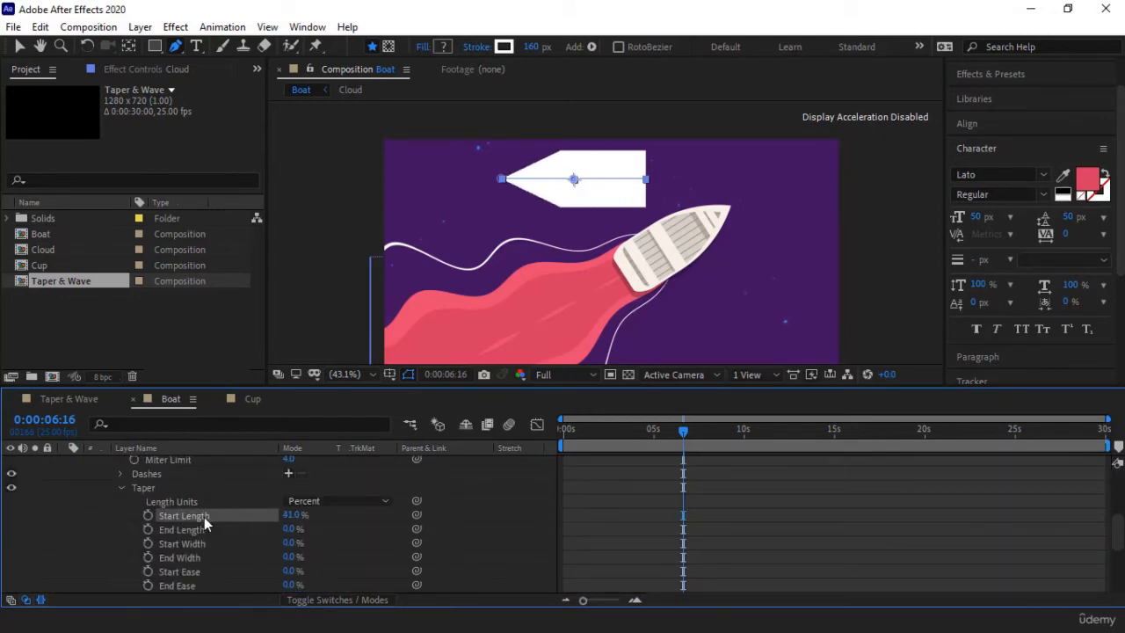
left_click(283, 515)
left_click(290, 529)
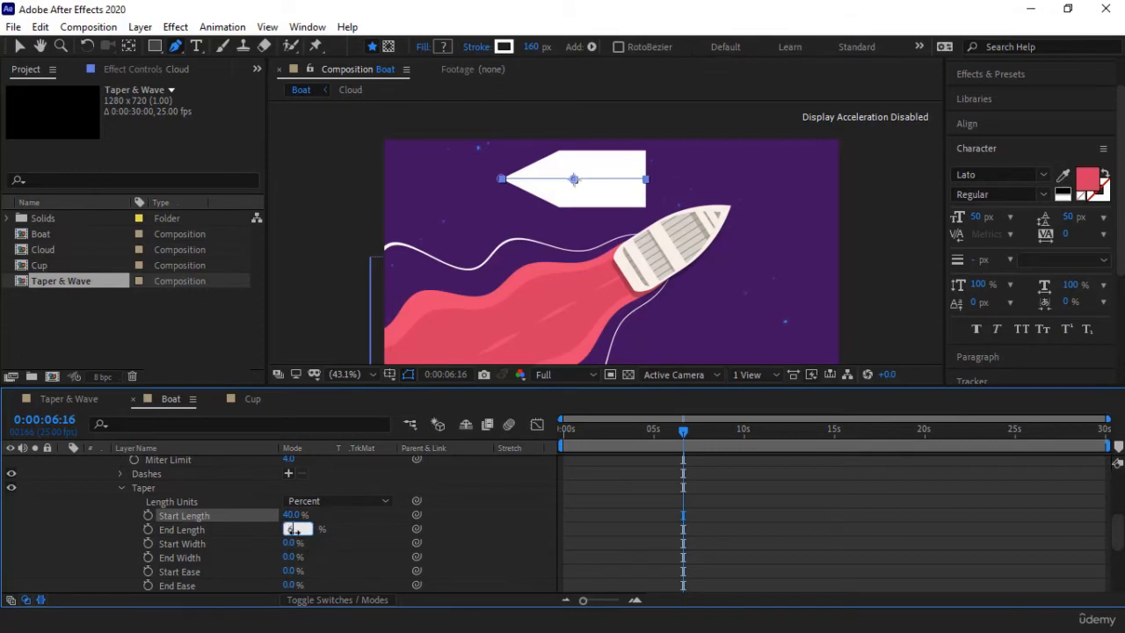
key("Return")
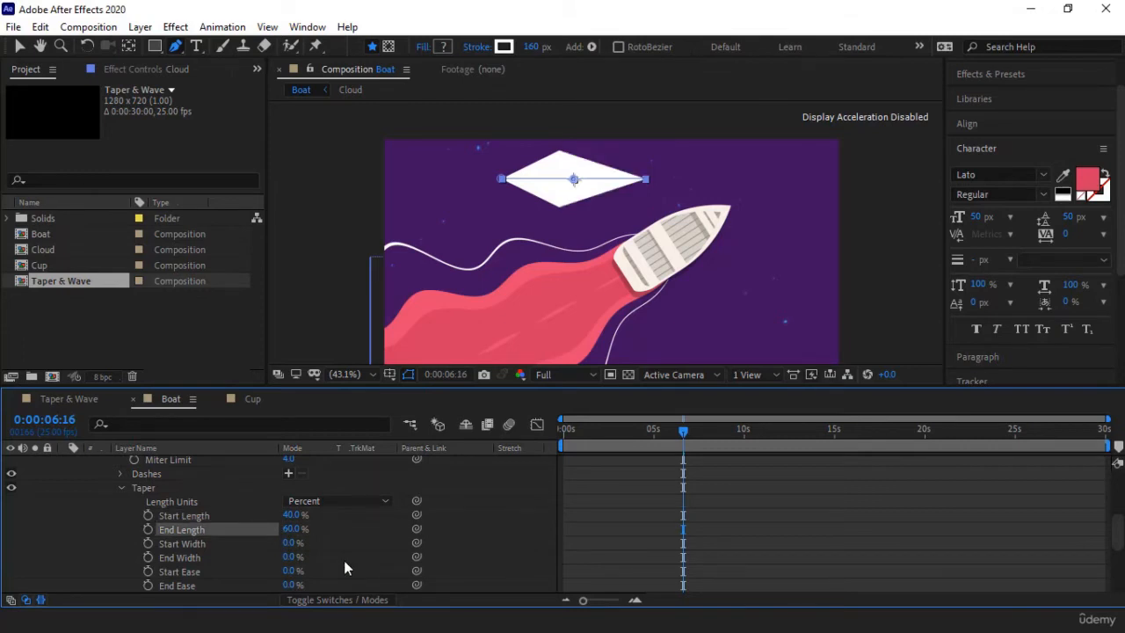
scroll(202, 550, "down", 2)
scroll(218, 553, "up", 2)
scroll(210, 552, "down", 2)
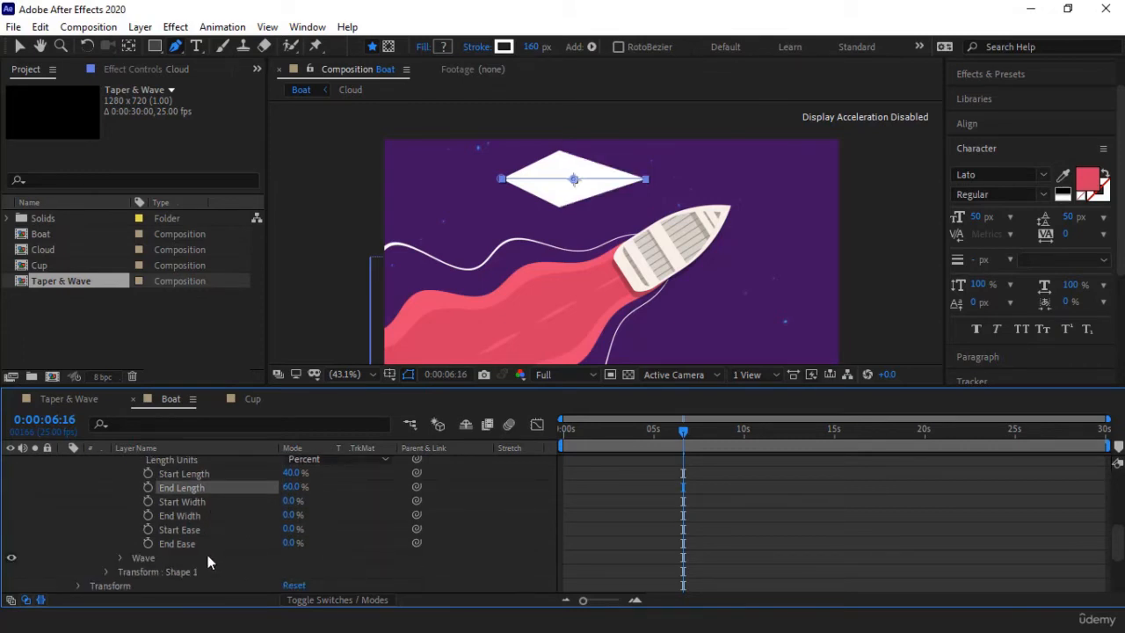
Step: Set the Cloud stroke's Wave Amount to 41%, its taper Start Ease to 31% and its End Ease to 7%
left_click(120, 558)
scroll(102, 545, "down", 3)
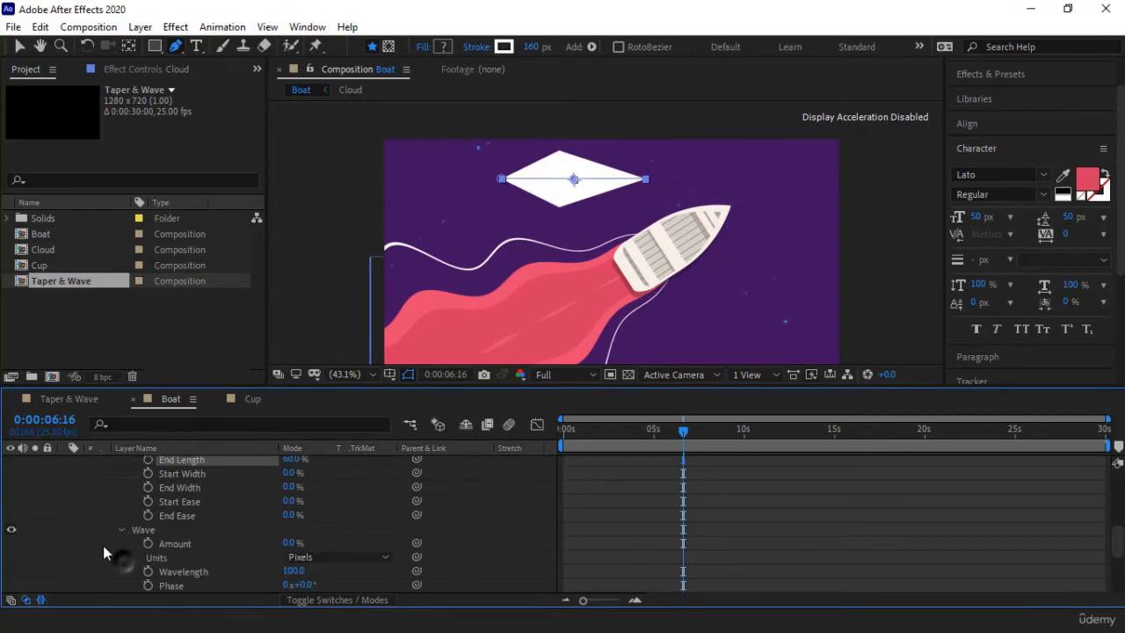
left_click_drag(290, 501, 322, 501)
scroll(346, 540, "up", 4)
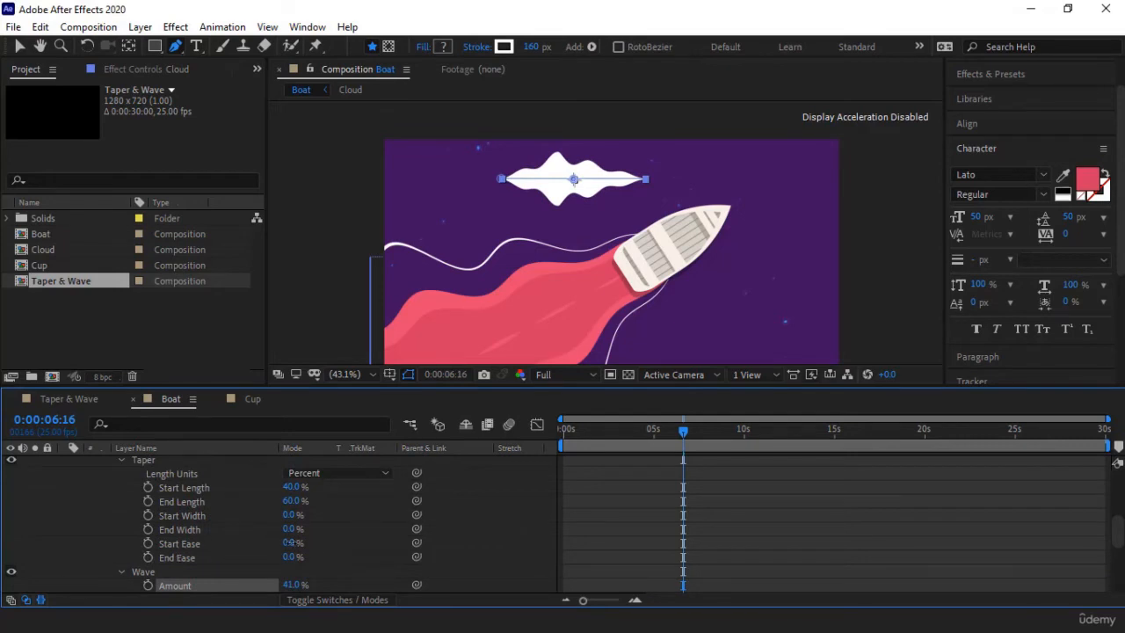
mouse_move(288, 542)
left_mouse_down()
mouse_move(310, 557)
mouse_move(305, 543)
left_mouse_up()
scroll(170, 538, "up", 2)
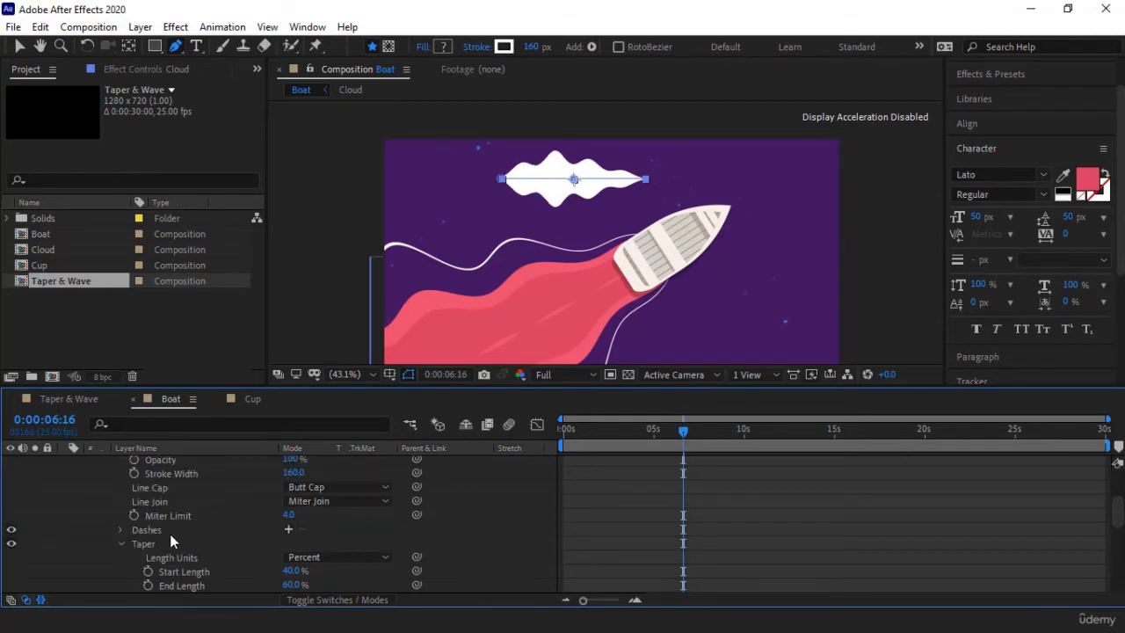
Step: Animate the Cloud wave's Phase with the expression time*-100 and preview the motion
scroll(171, 529, "down", 4)
left_click(156, 545)
key("alt+shift+equal")
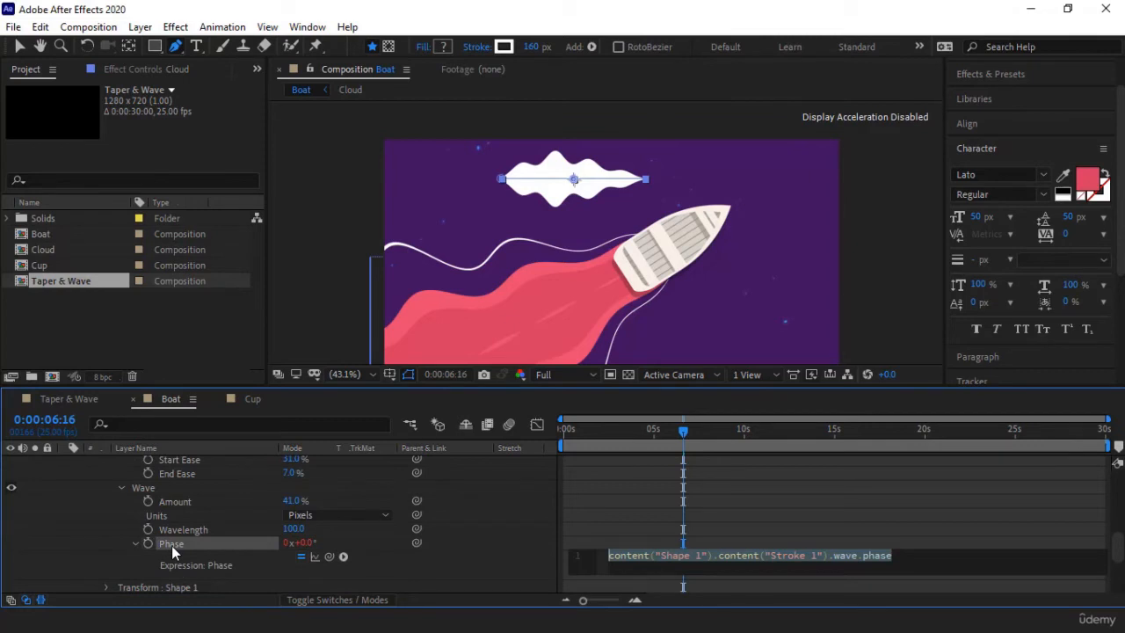
type("ti")
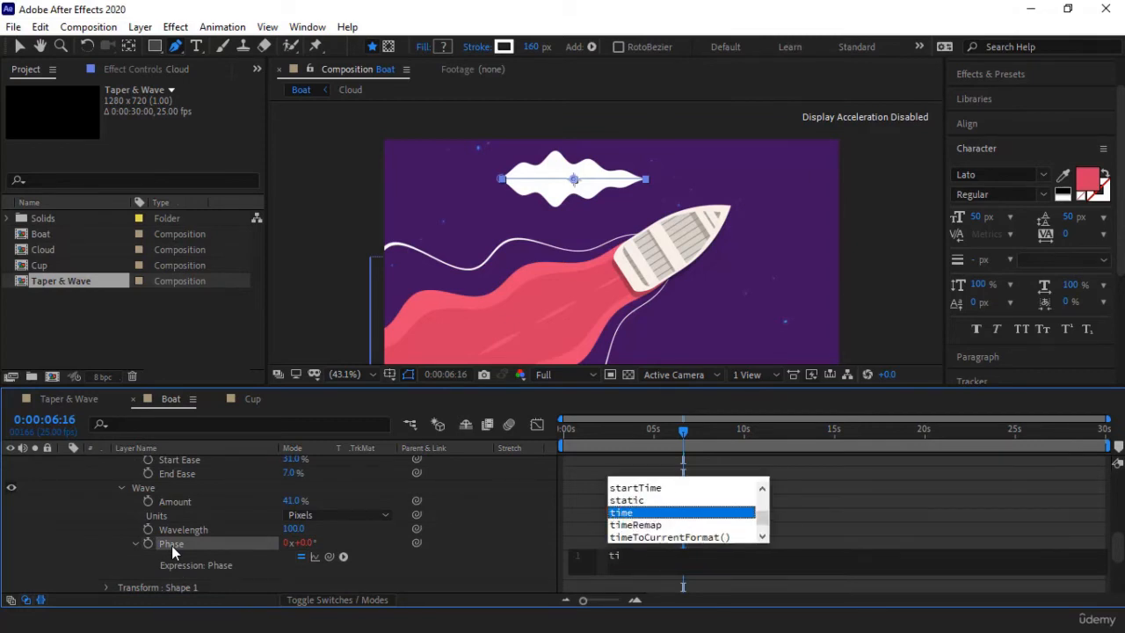
type("me*")
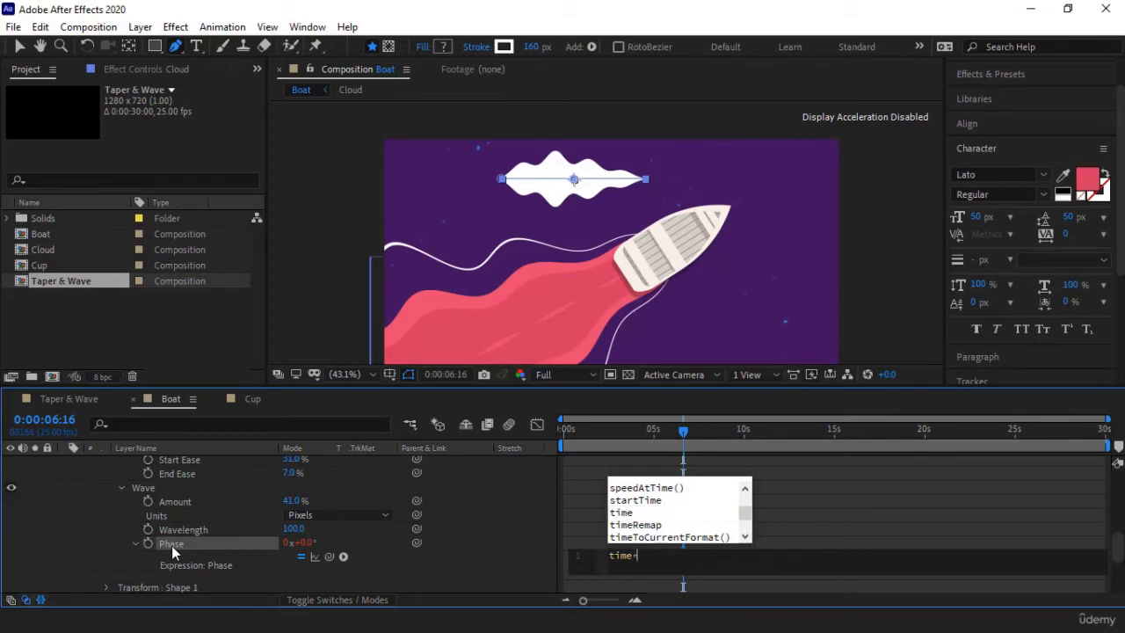
type("-100")
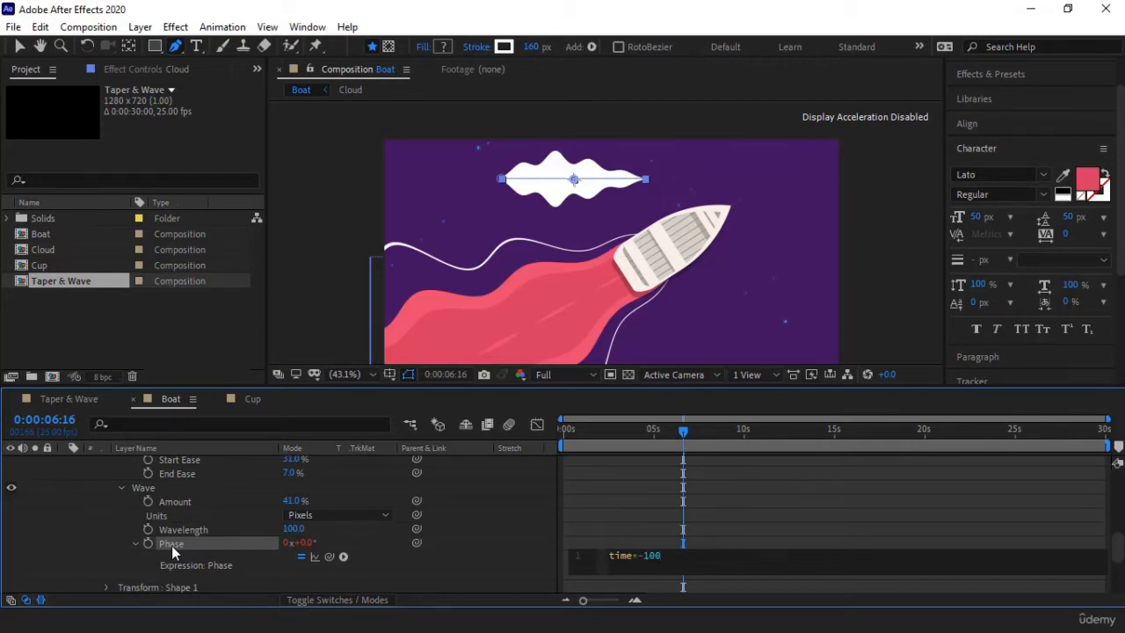
left_click(82, 535)
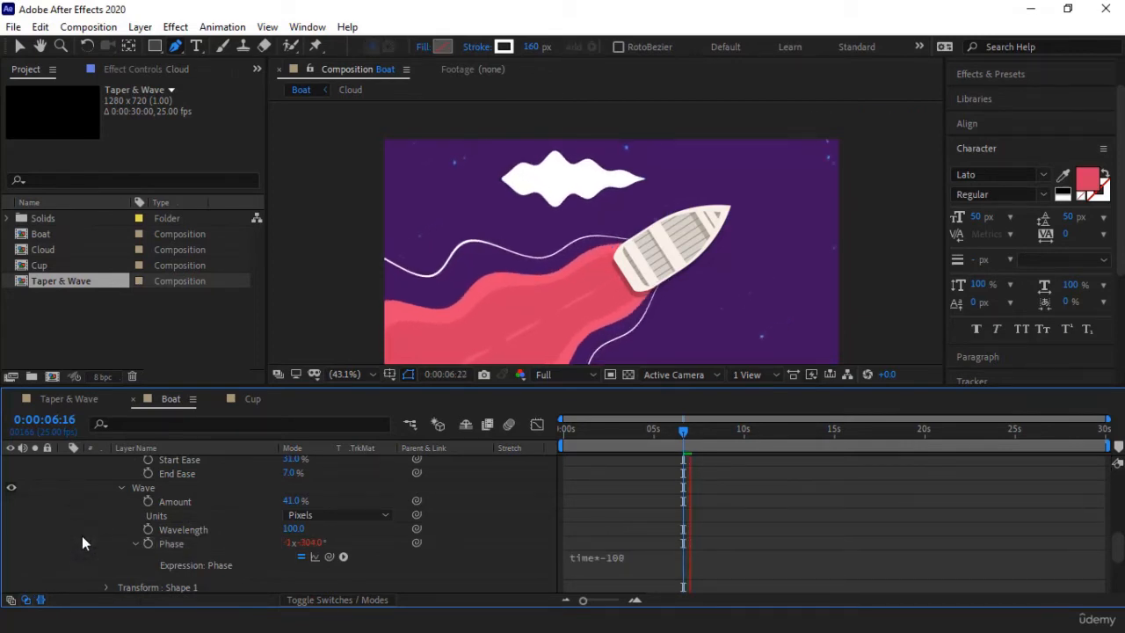
Step: Slow the Cloud wave by changing its Phase expression to time*-50, preview it, and collapse the layer's properties
left_click(619, 557)
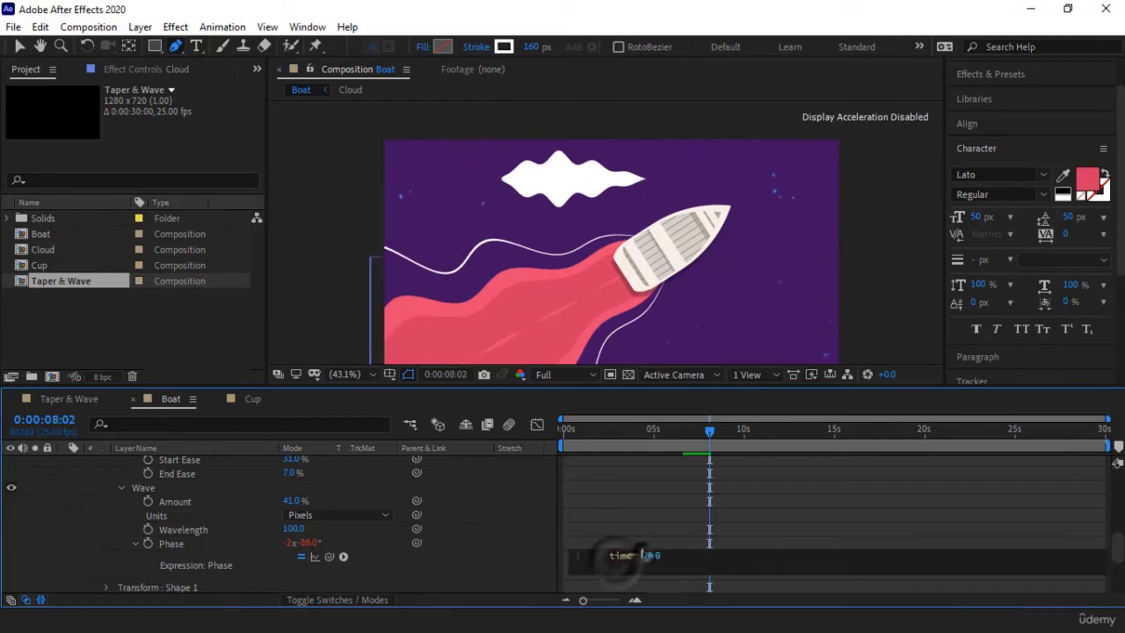
double_click(652, 555)
type("50")
left_click(100, 539)
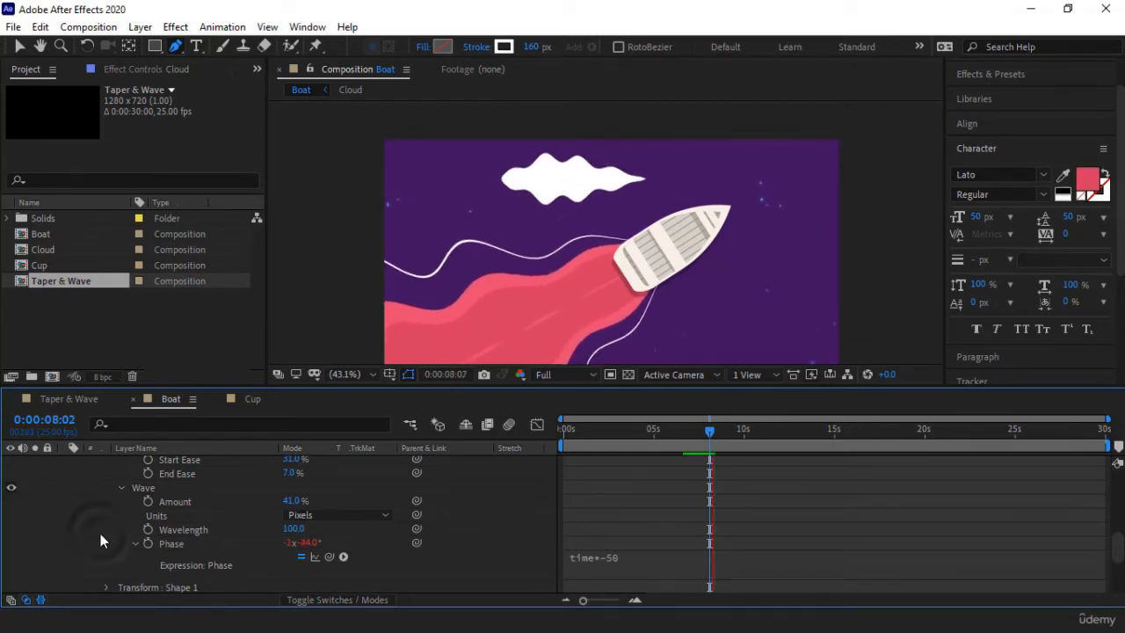
scroll(158, 546, "up", 5)
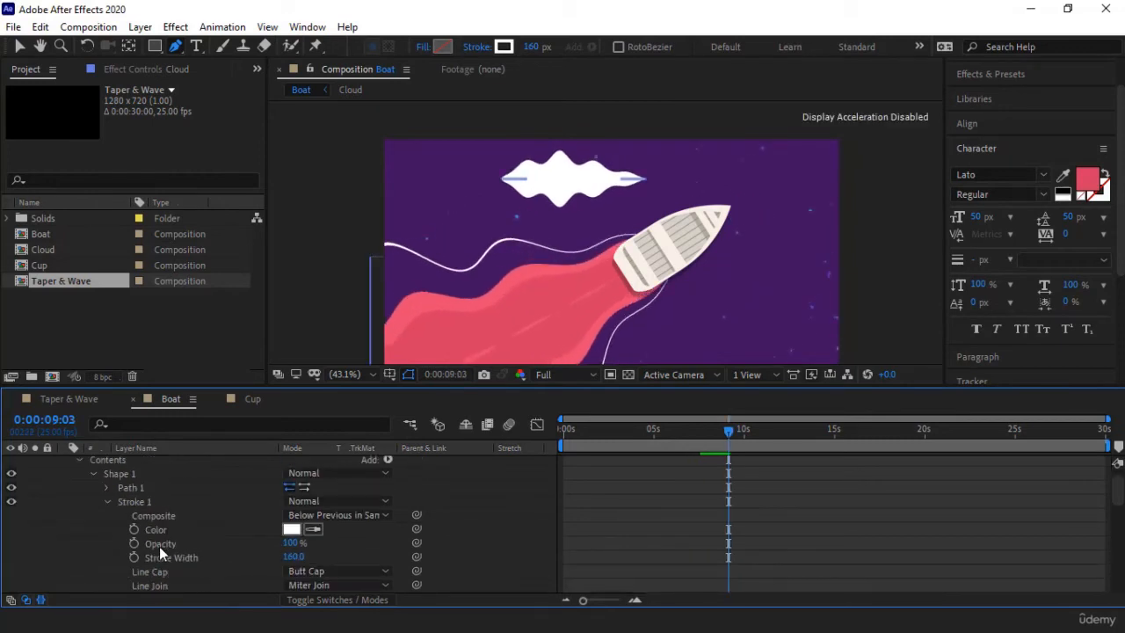
left_click(64, 464)
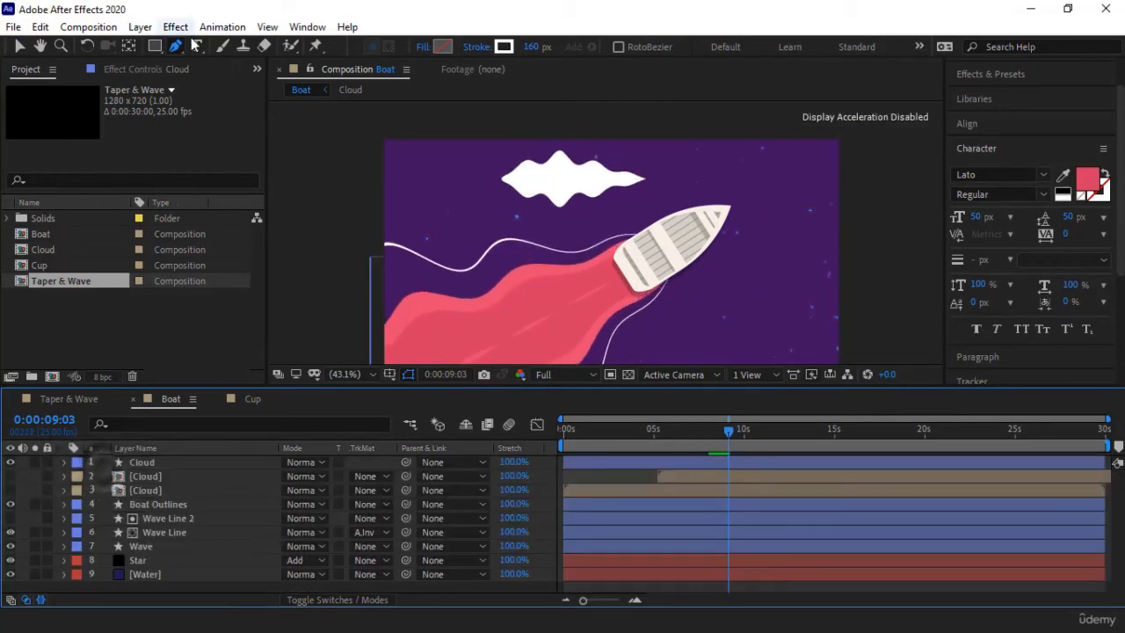
Step: Draw a rectangle covering the lower half of the cloud, with no stroke and a solid fill
left_click(154, 46)
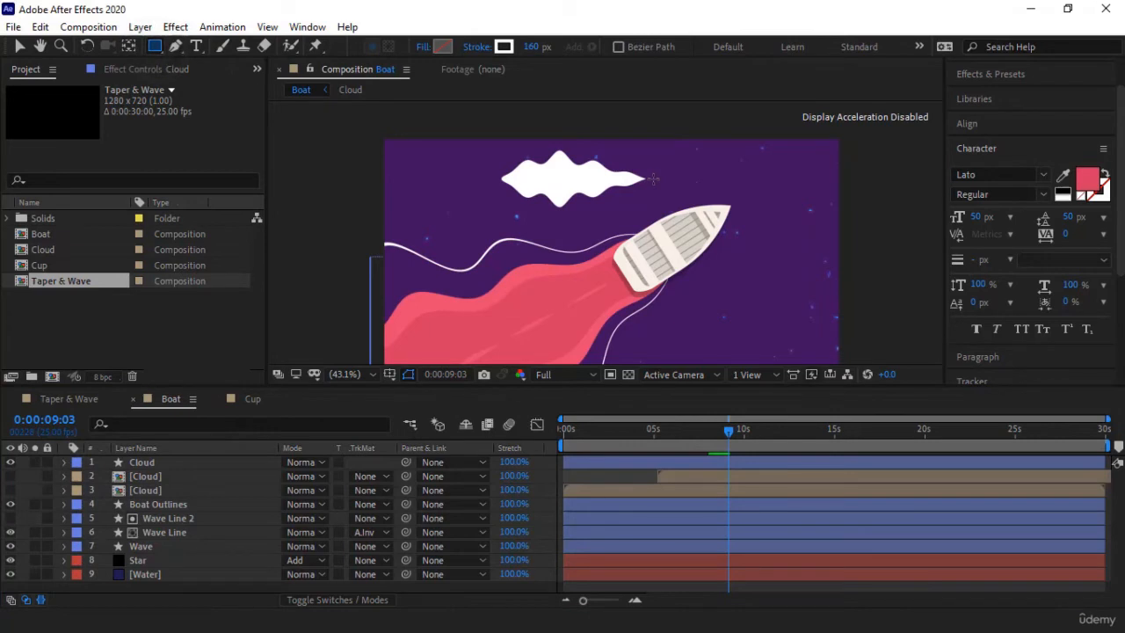
left_click_drag(653, 178, 473, 216)
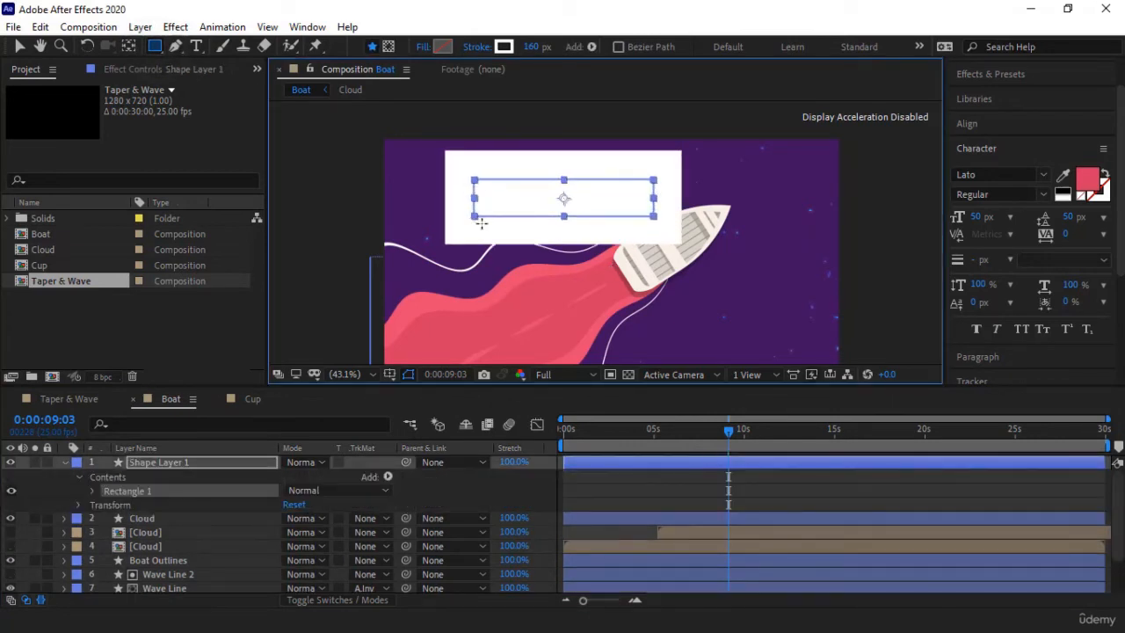
left_click(476, 46)
left_click(479, 265)
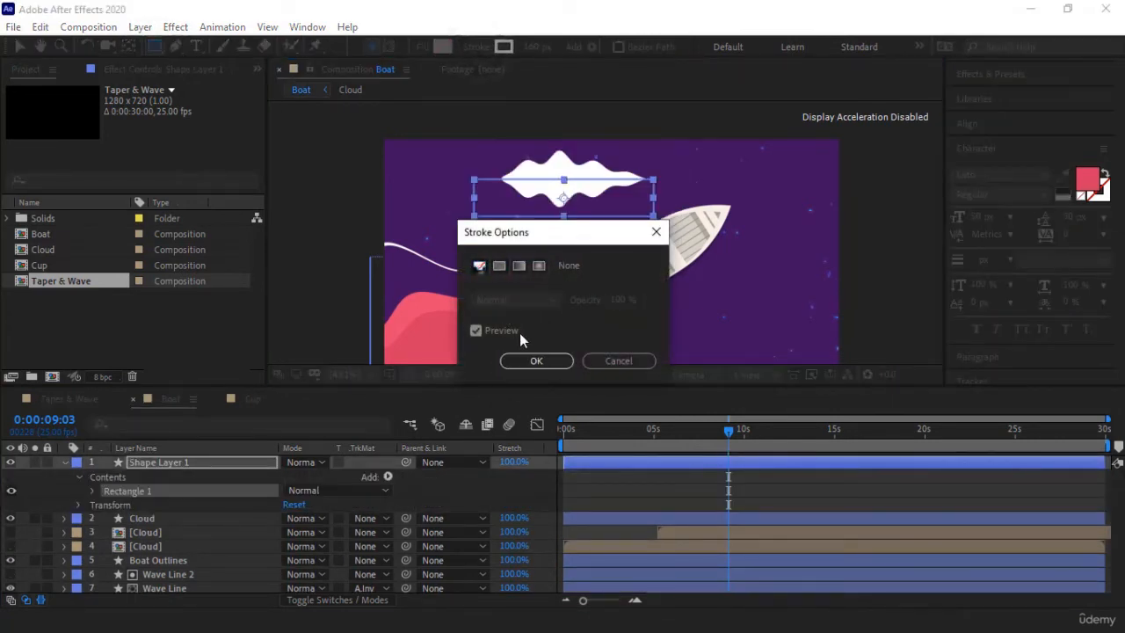
left_click(537, 361)
left_click(424, 47)
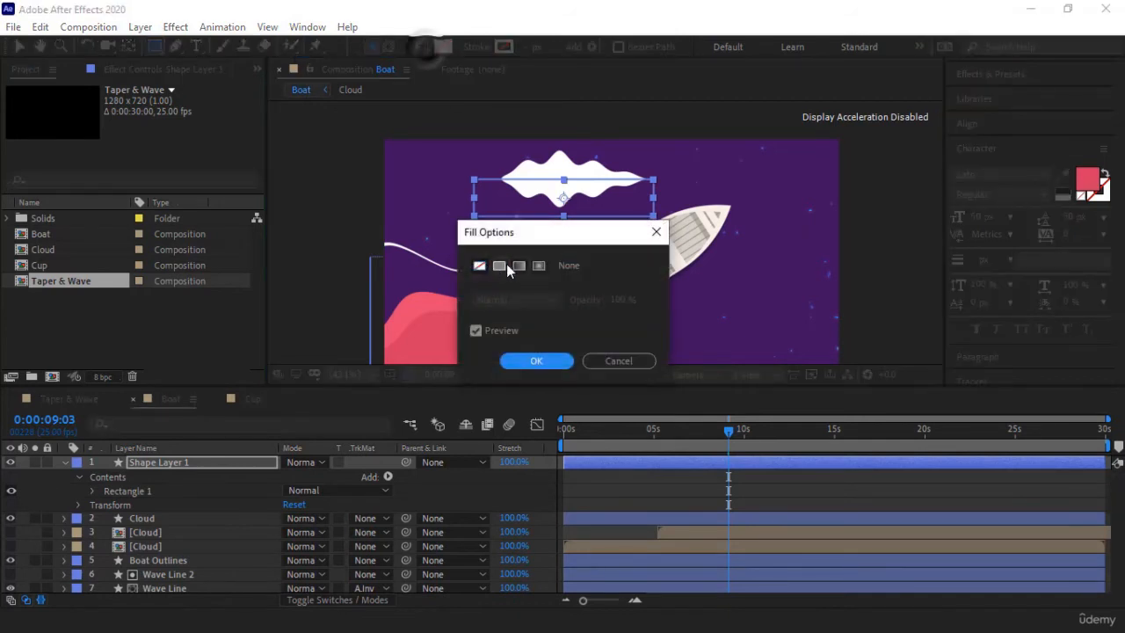
left_click(500, 264)
left_click(537, 362)
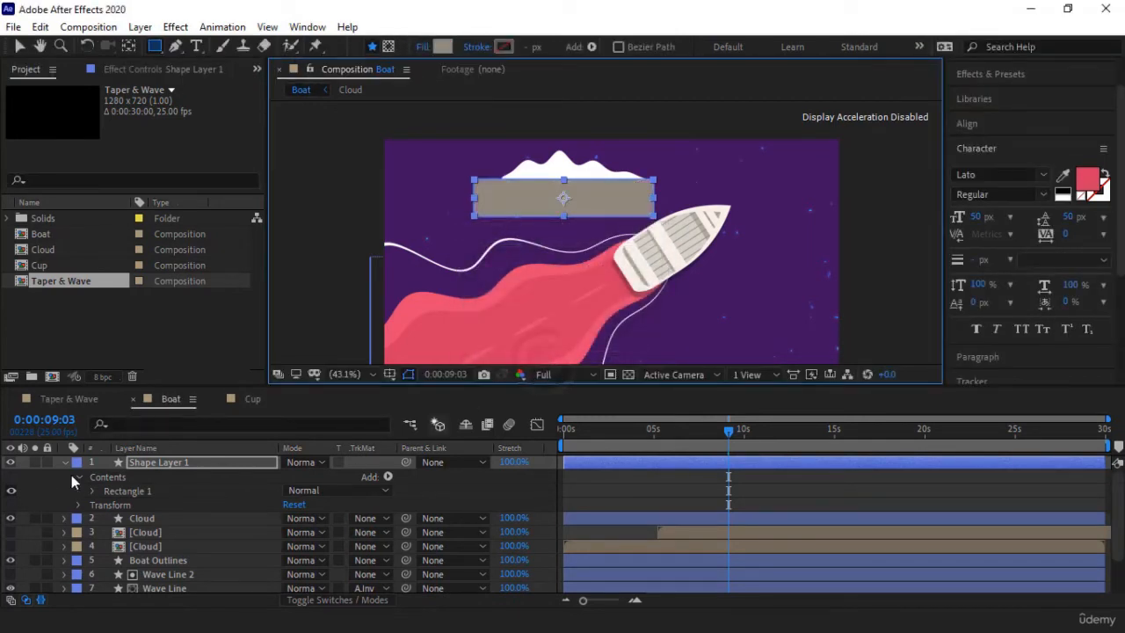
Step: Rename the rectangle's layer Matt Layer and collapse its properties
left_click(195, 461)
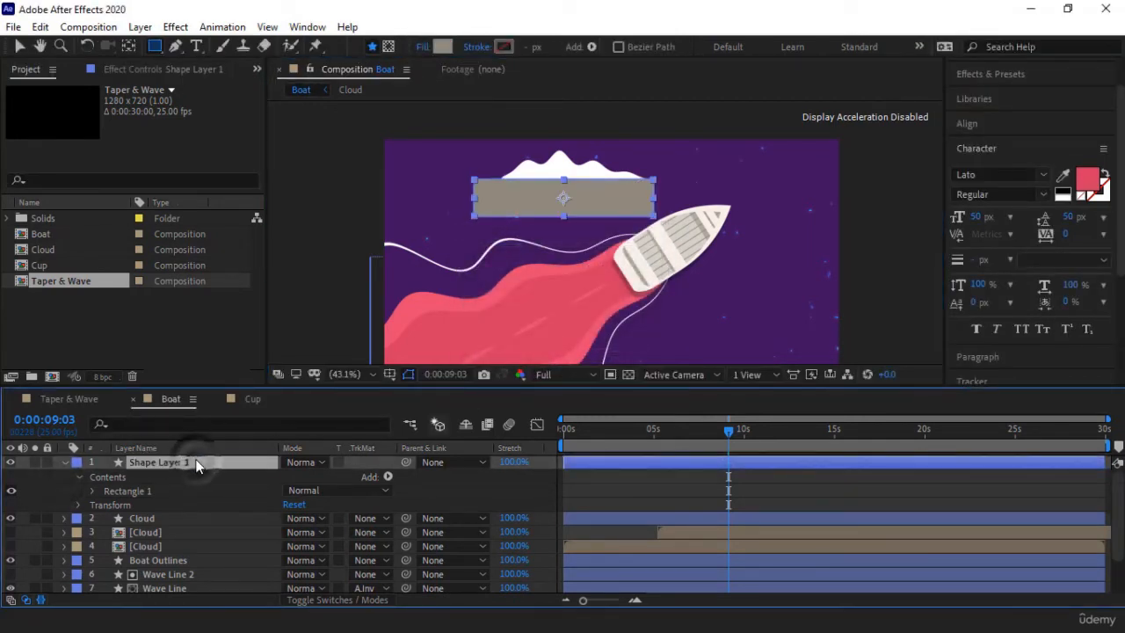
key("Return")
type("Matt")
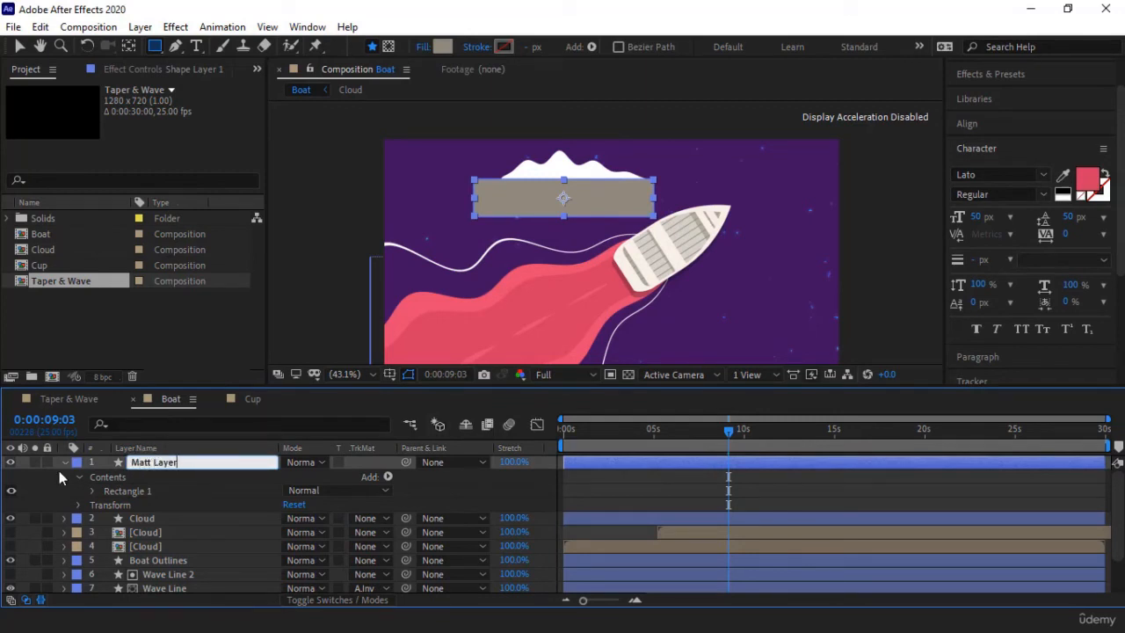
left_click(65, 462)
Step: Set the Cloud layer's track matte to Alpha Inverted Matte "Matt Layer" and preview the flat-bottomed cloud
left_click(159, 476)
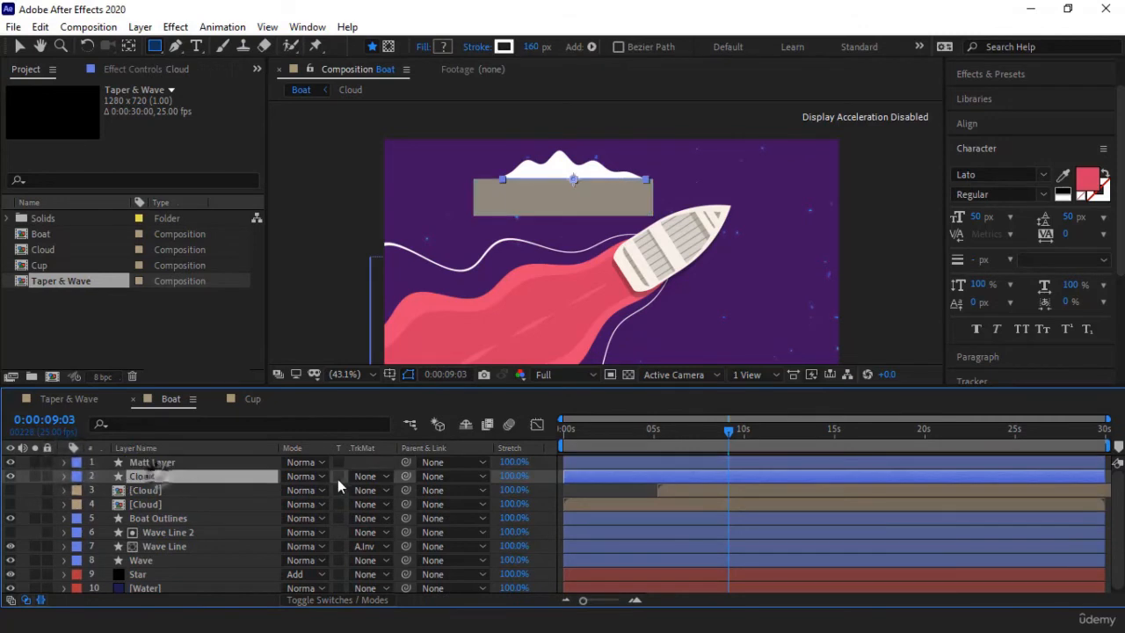
left_click(365, 476)
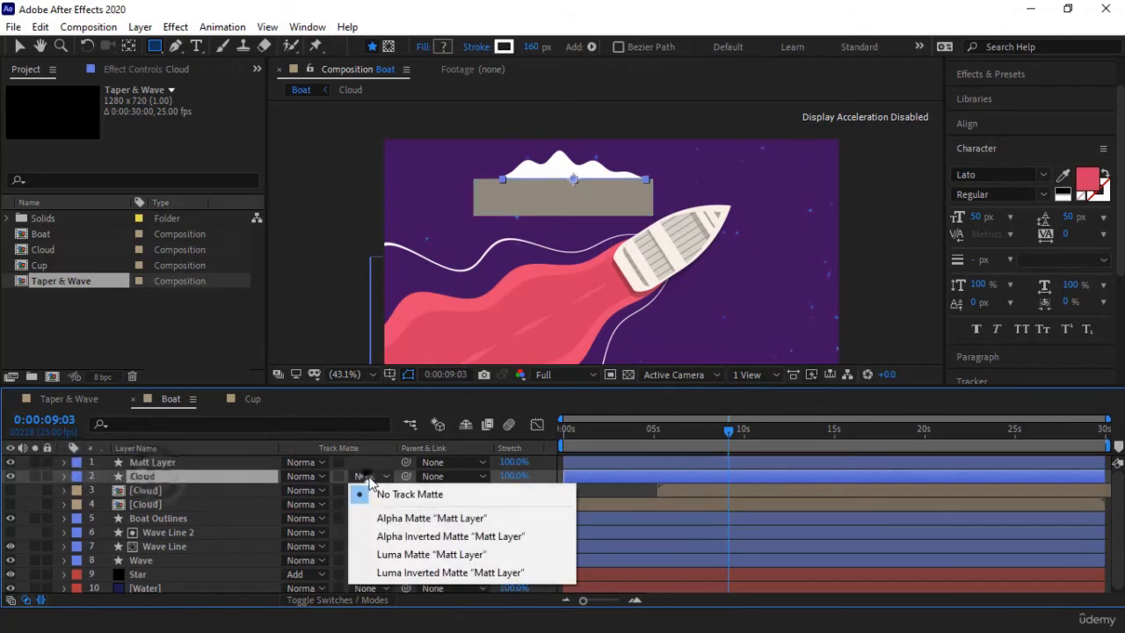
left_click(425, 536)
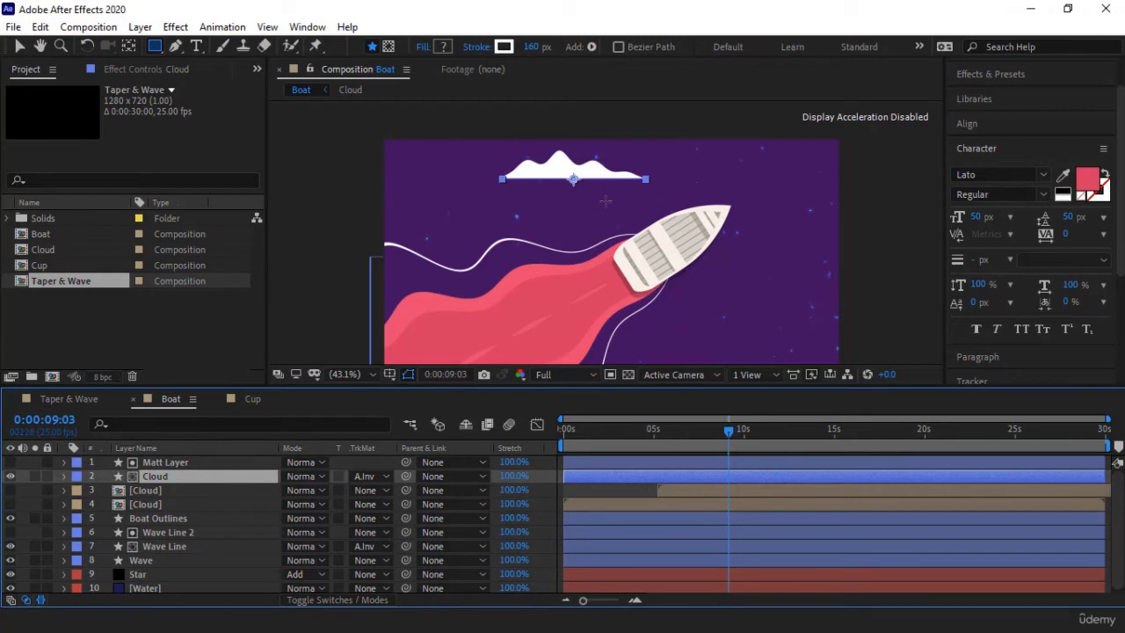
key("ctrl+shift+a")
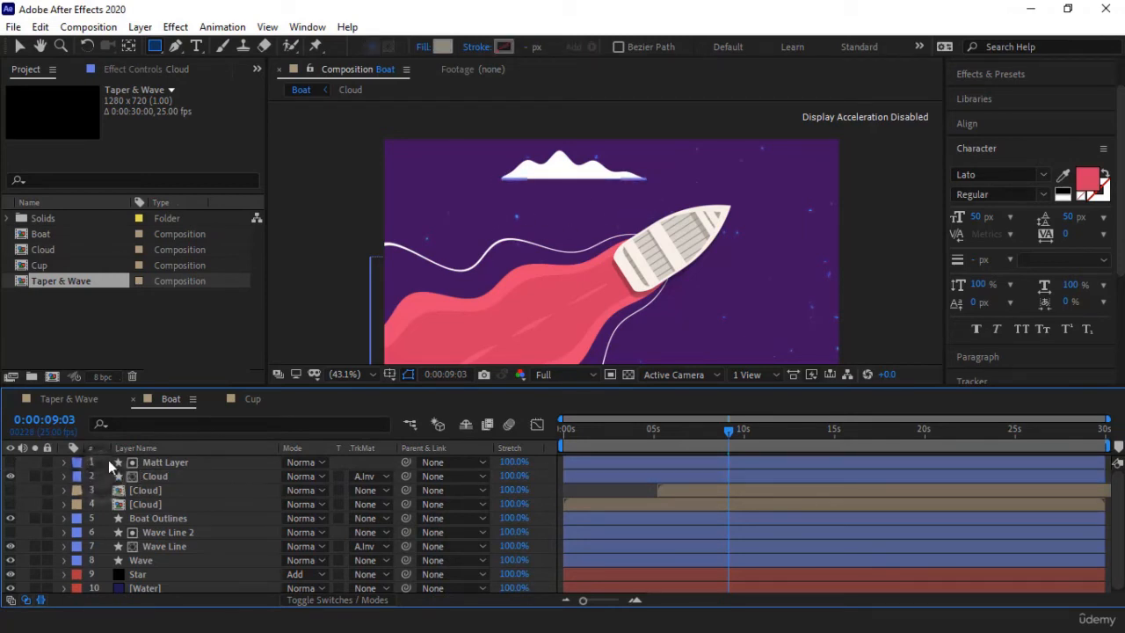
key("space")
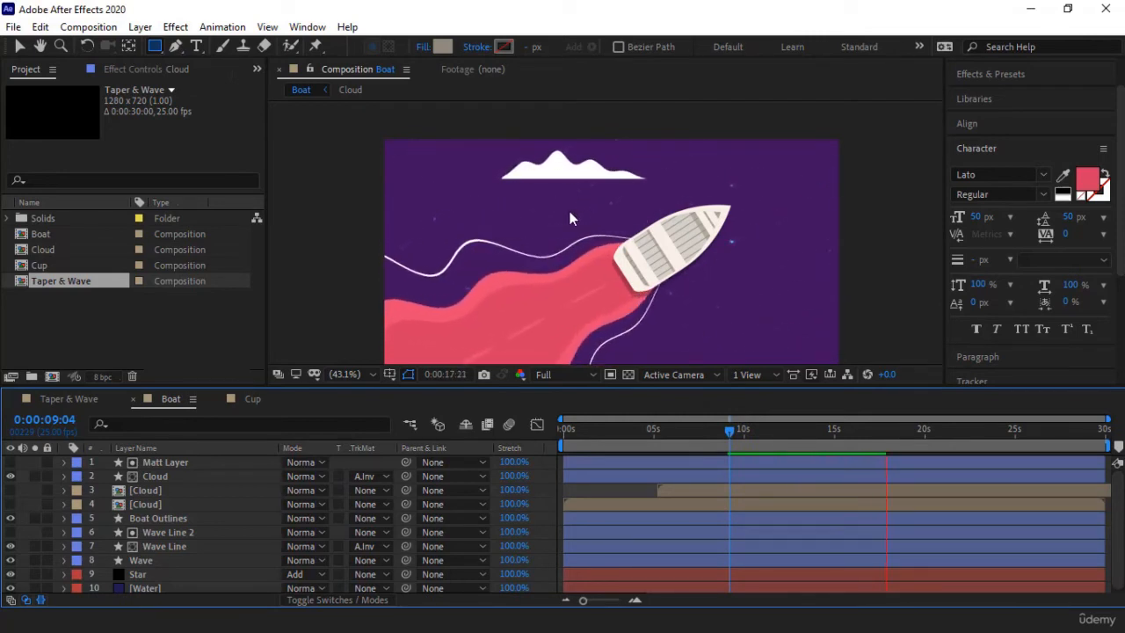
Step: Delete the Matt Layer and the new Cloud shape layer from the Boat composition
left_click(165, 463)
left_click(170, 477, "shift")
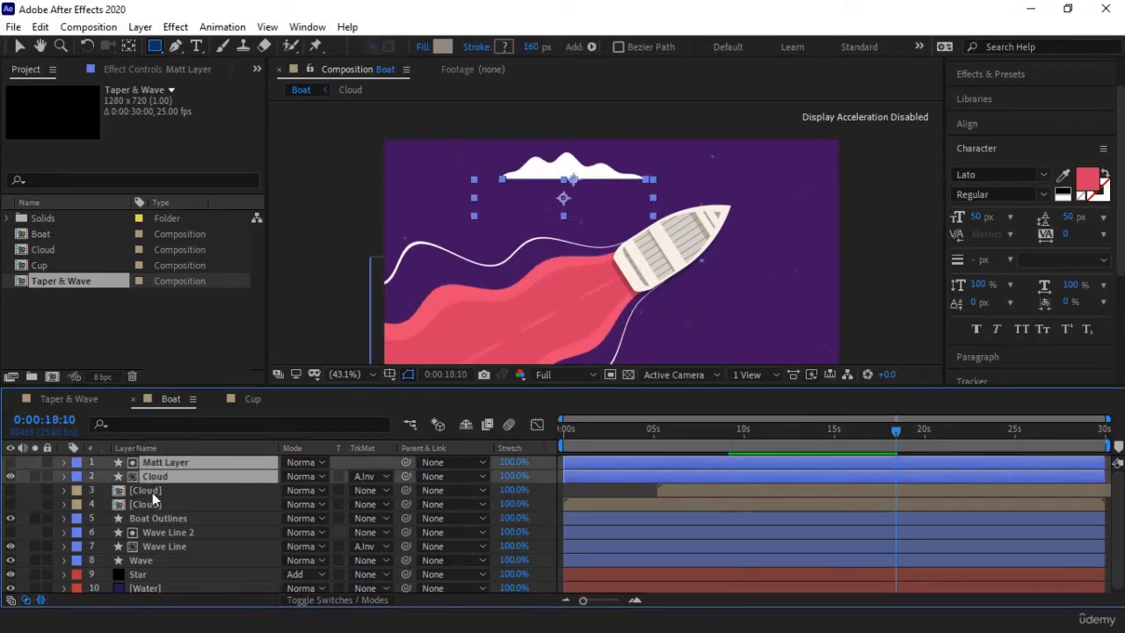
left_click_drag(156, 484, 165, 463)
key("Delete")
Step: Show both original Cloud layers again and preview the Boat composition from its start
left_click(165, 463)
left_click(150, 478, "shift")
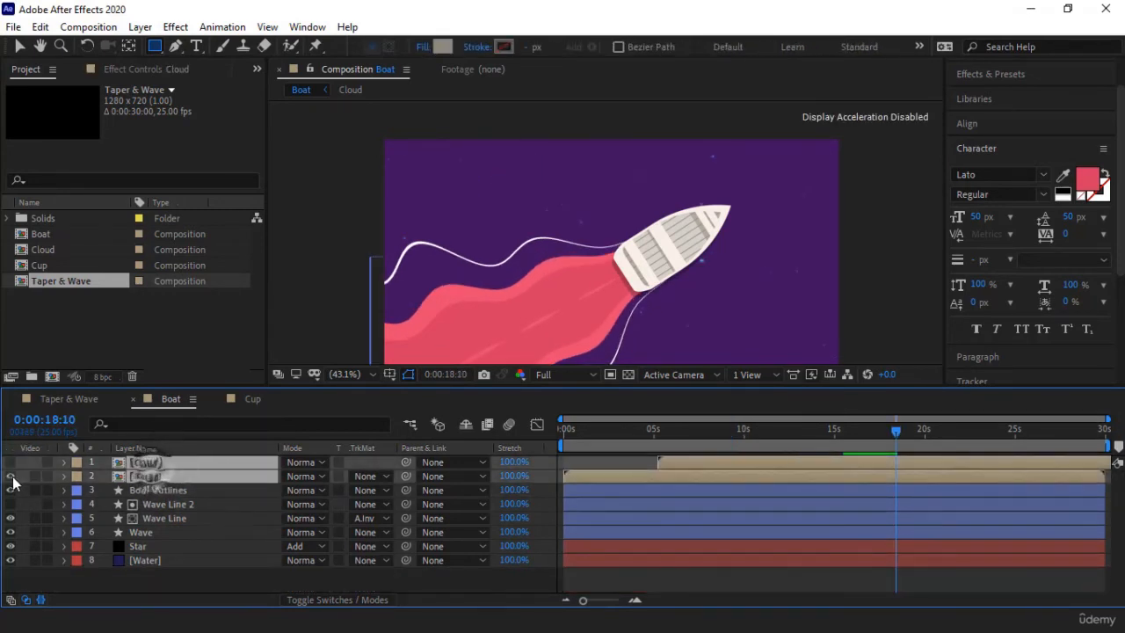
left_click_drag(11, 462, 11, 476)
key("F2")
key("Home")
key("space")
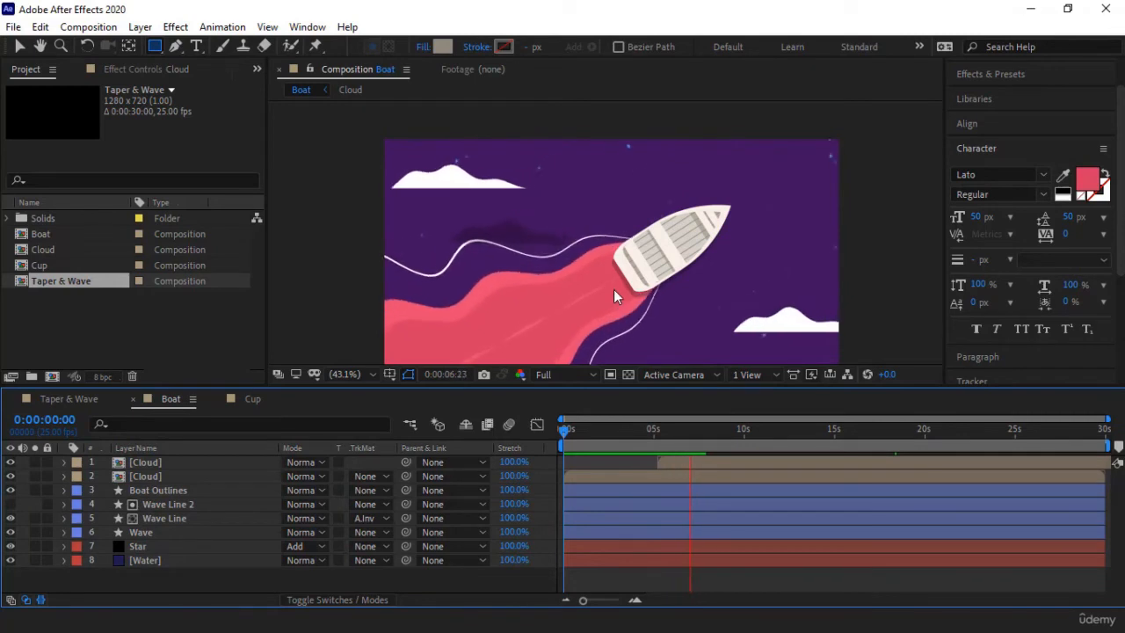
key("space")
left_click_drag(613, 289, 596, 253)
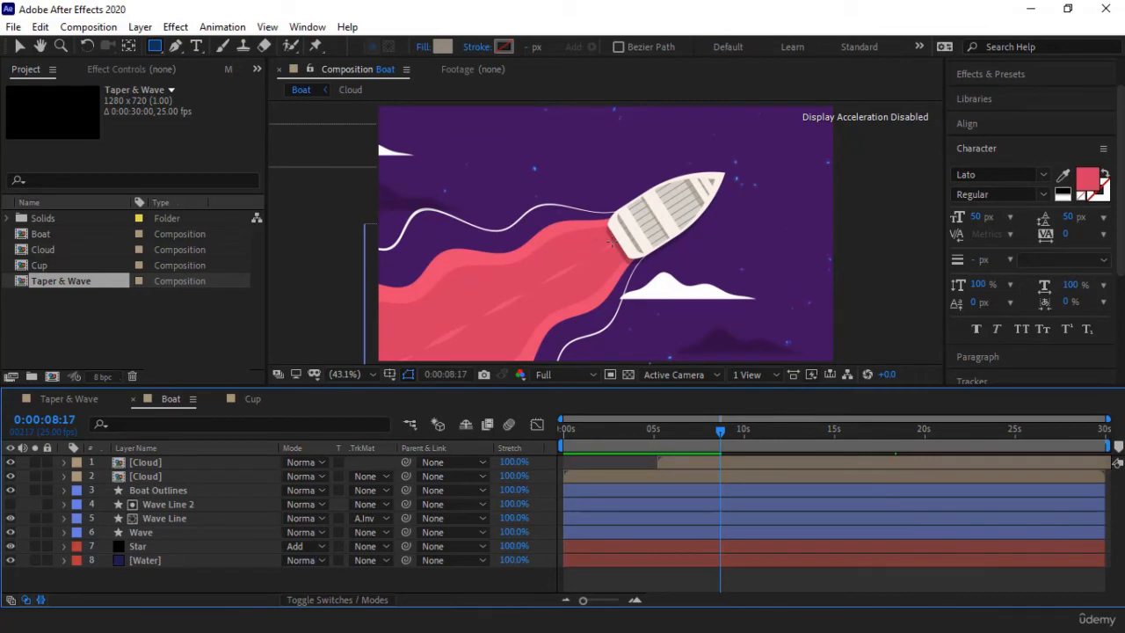
Step: Open the Cup composition, switch to the Selection tool, and preview the cup animation
left_click(252, 399)
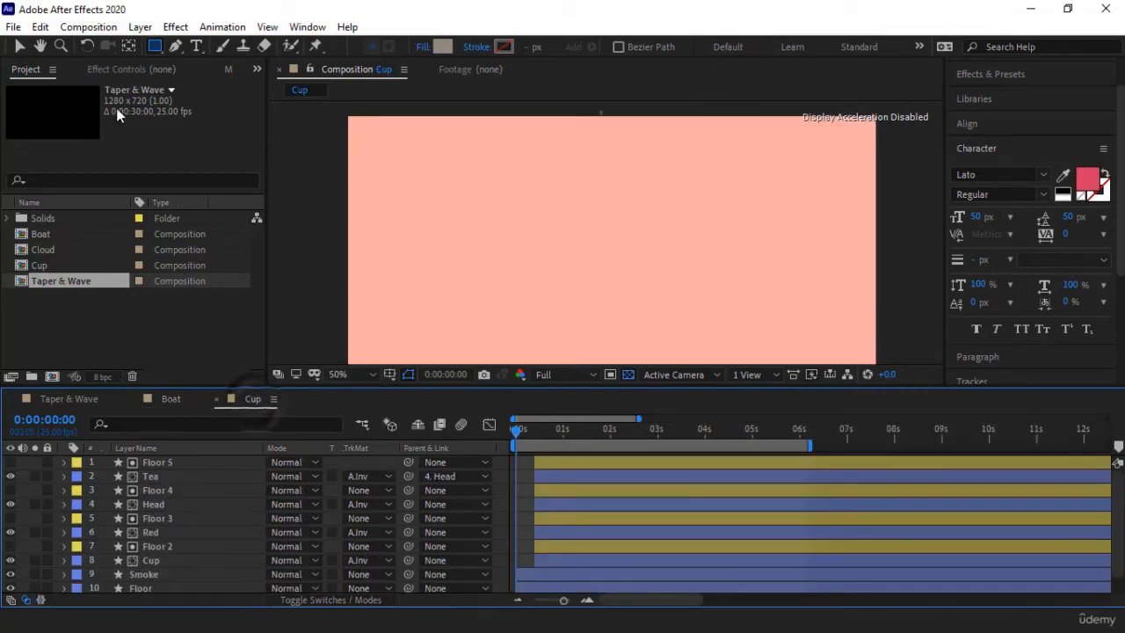
left_click(19, 47)
left_click(338, 375)
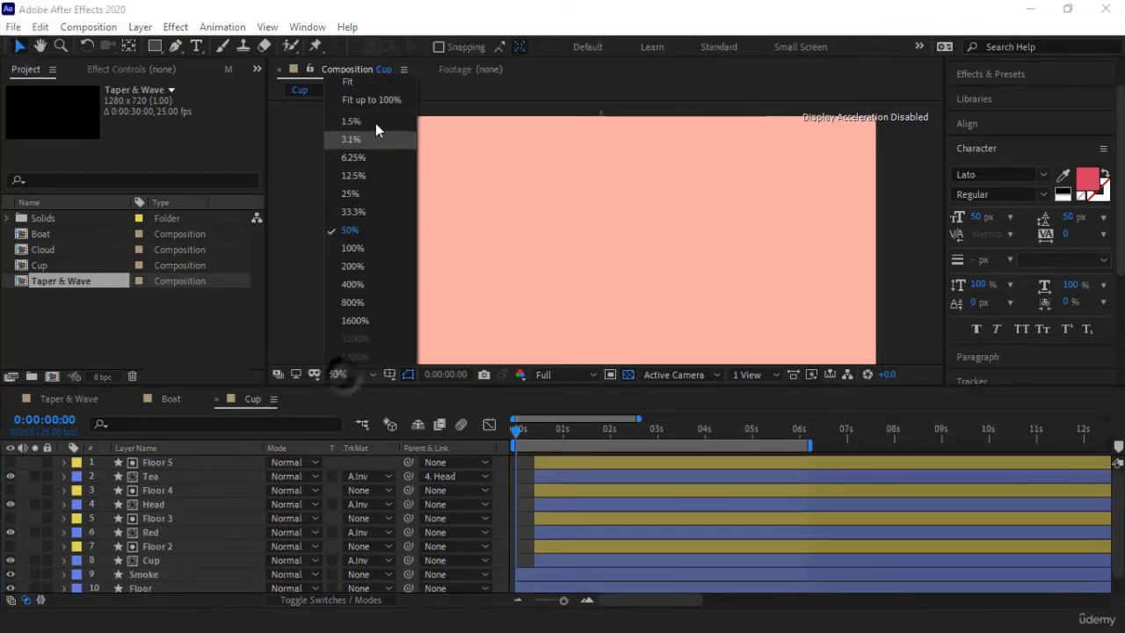
left_click(359, 81)
key("space")
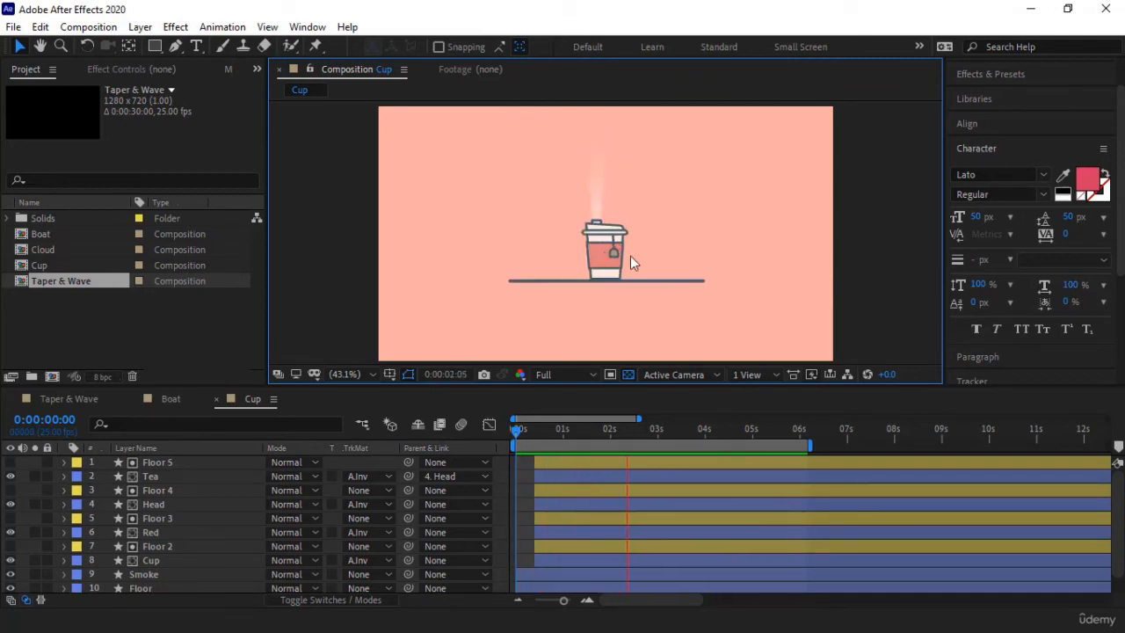
key("space")
Step: Delete the existing Smoke layer from the Cup composition
scroll(189, 527, "down", 1)
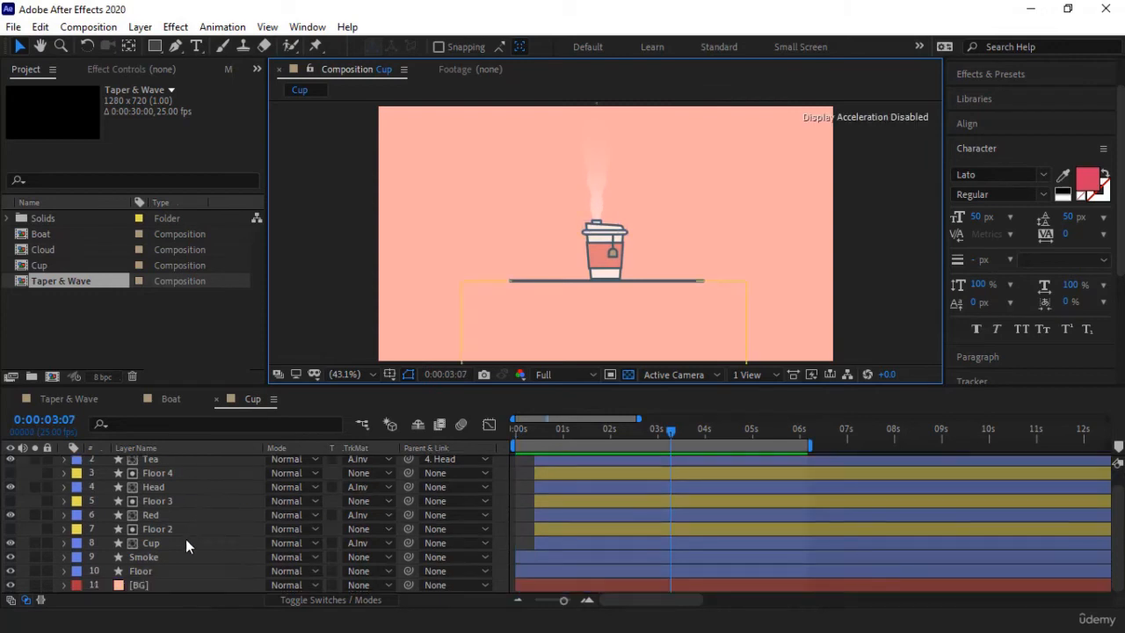
left_click(166, 560)
key("Delete")
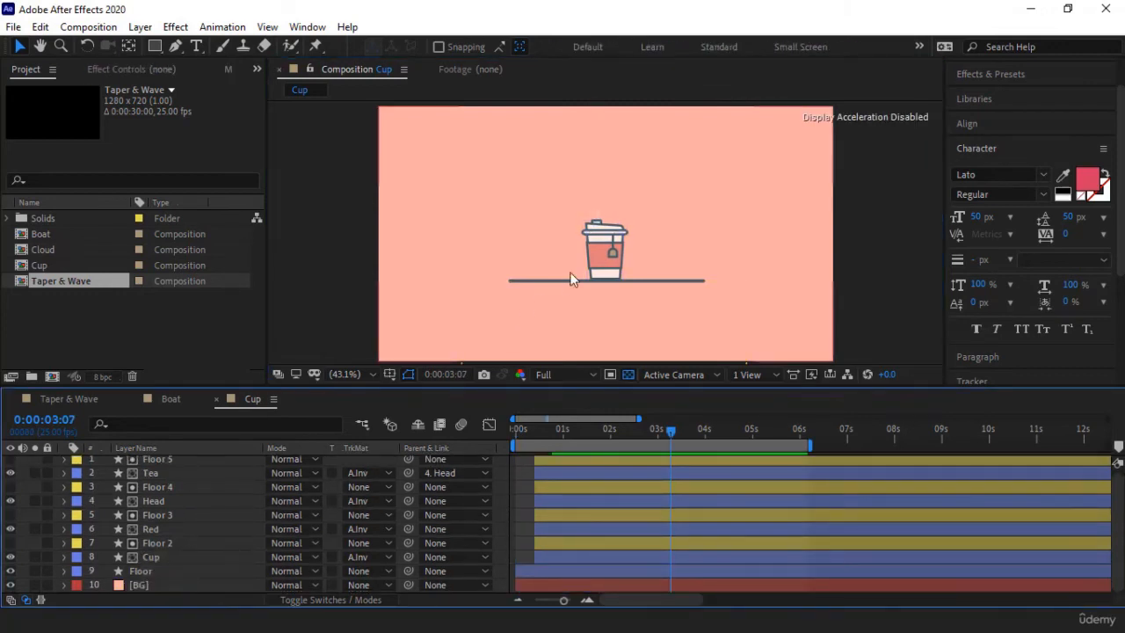
scroll(579, 262, "up", 1)
scroll(578, 261, "up", 2)
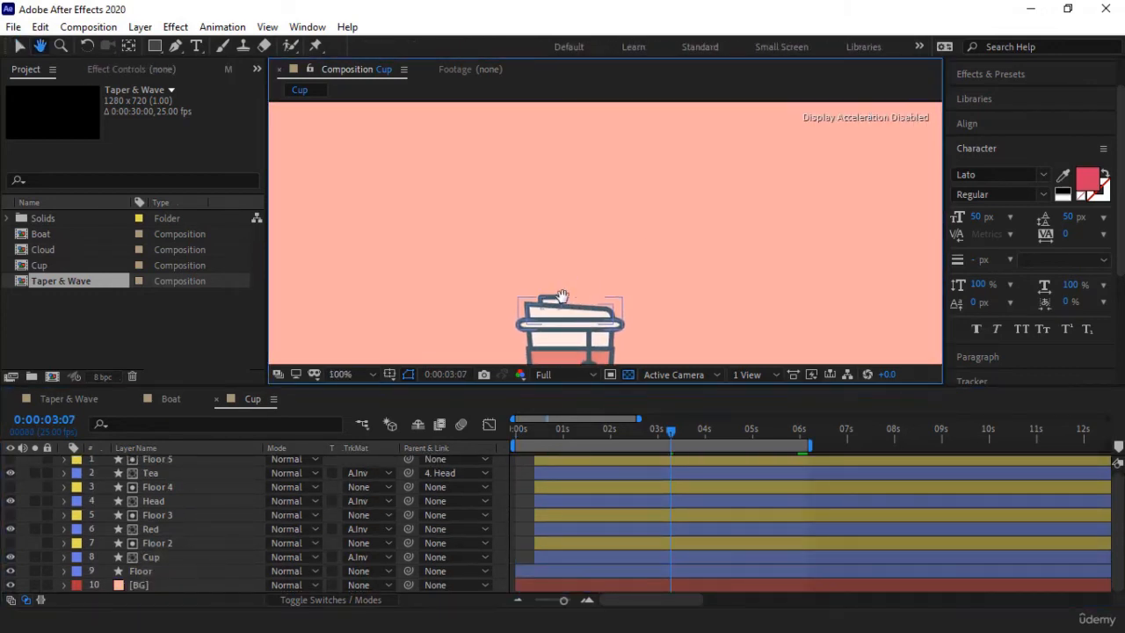
scroll(564, 294, "down", 2)
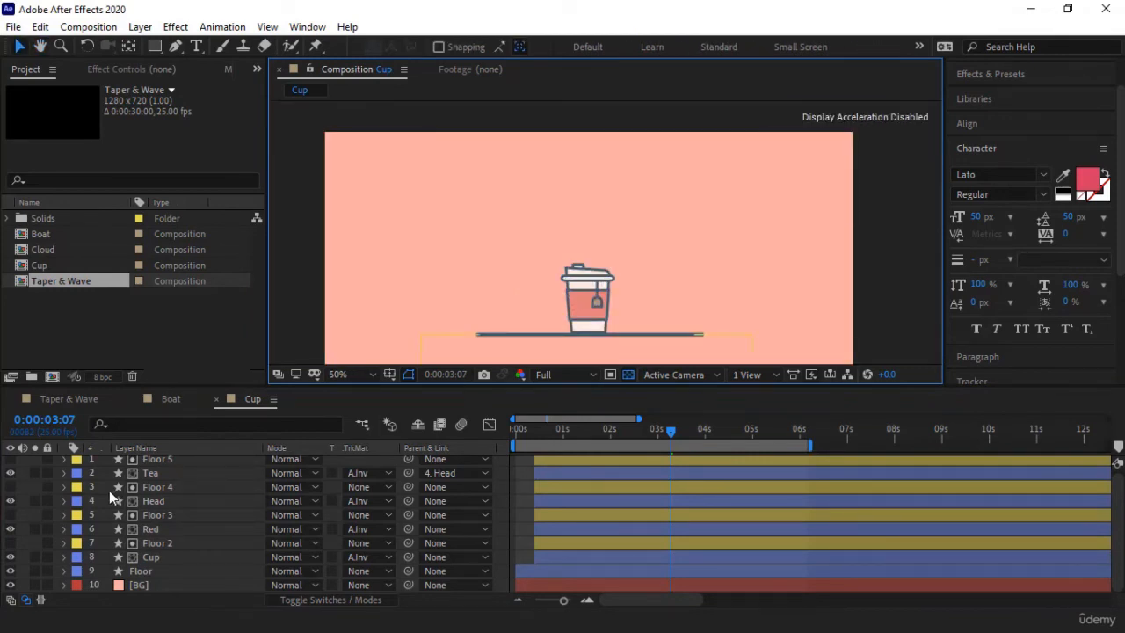
Step: Draw a straight vertical path with the Pen tool from the cup lid's opening up past the frame's top edge
scroll(149, 502, "up", 1)
left_click(176, 46)
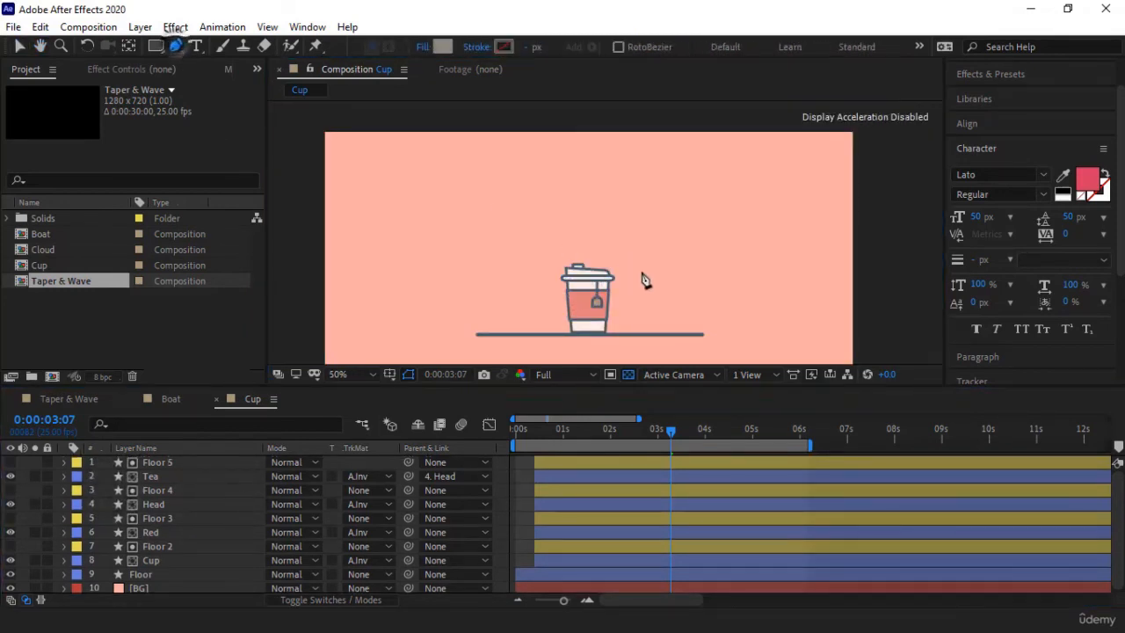
scroll(567, 297, "up", 2)
left_click(550, 299)
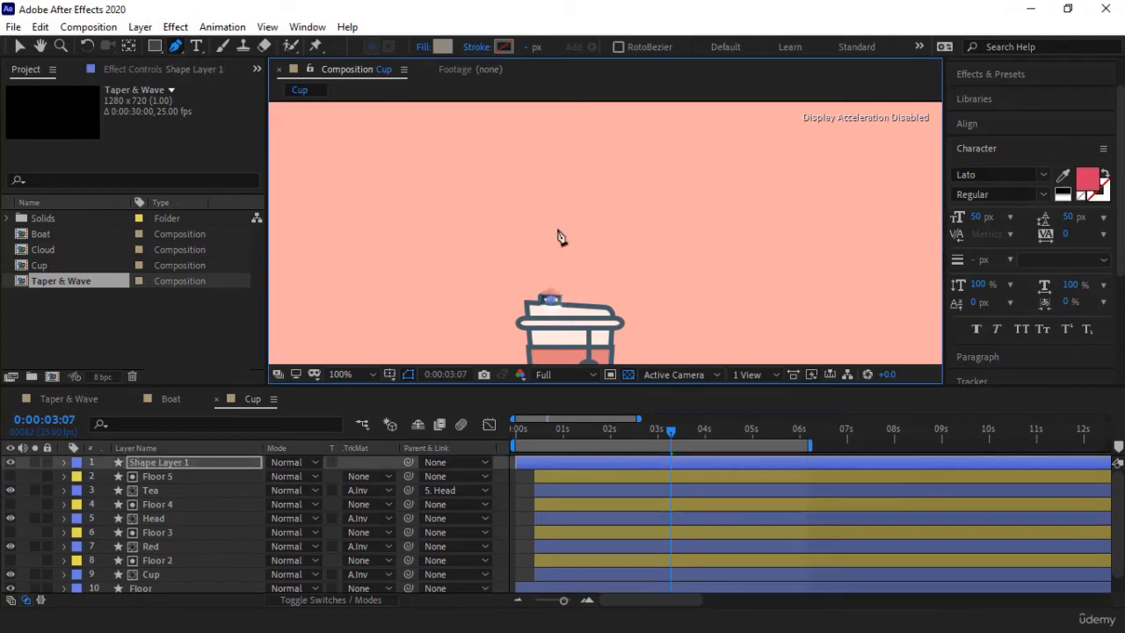
scroll(558, 237, "down", 2)
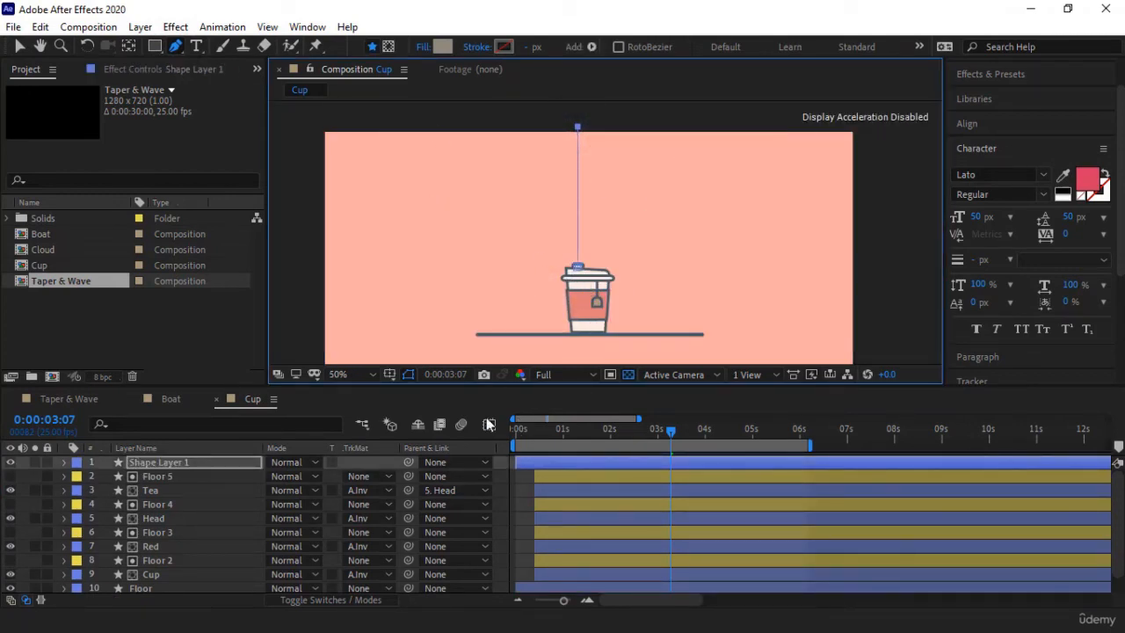
Step: Set the new shape layer's fill to None and give its path a solid white stroke
left_click(171, 462)
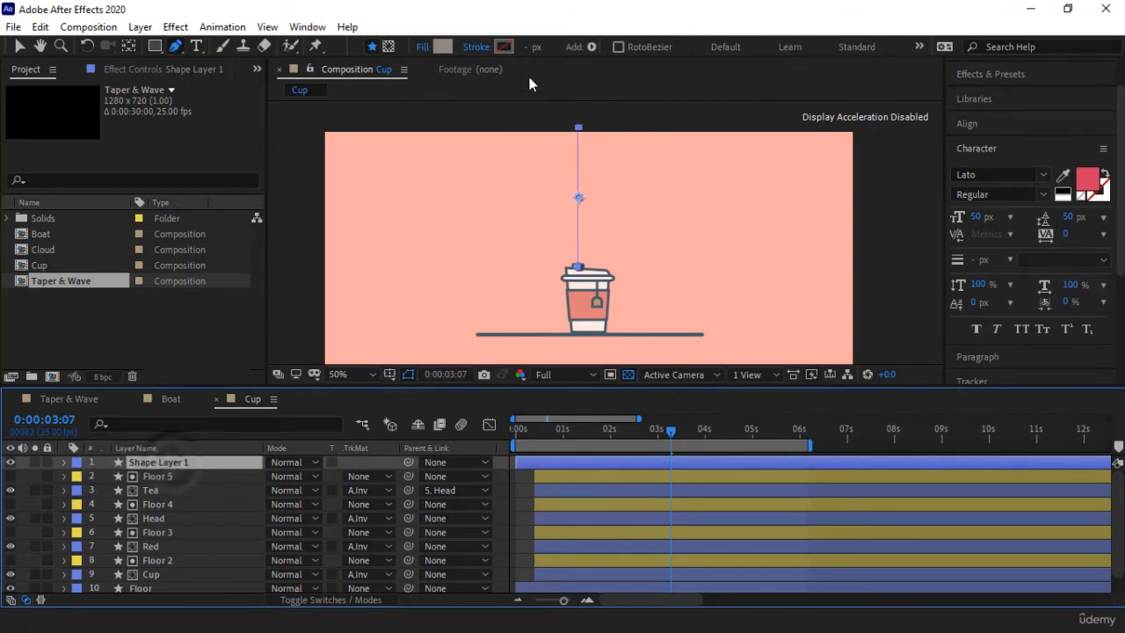
left_click(422, 47)
left_click(479, 265)
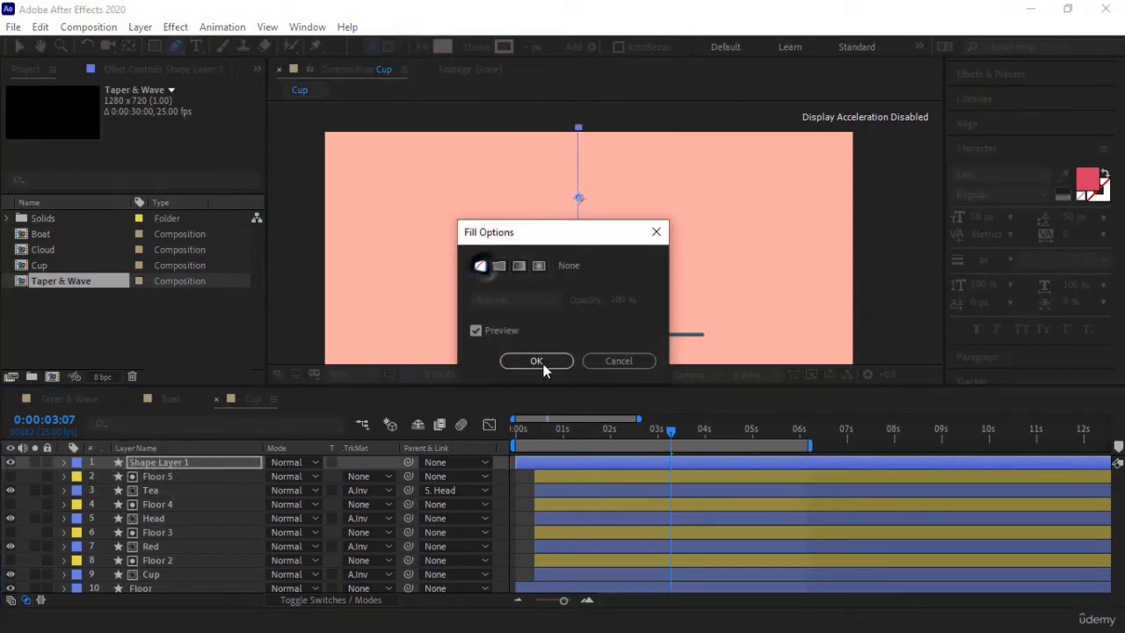
left_click(536, 360)
left_click(479, 47)
left_click(499, 266)
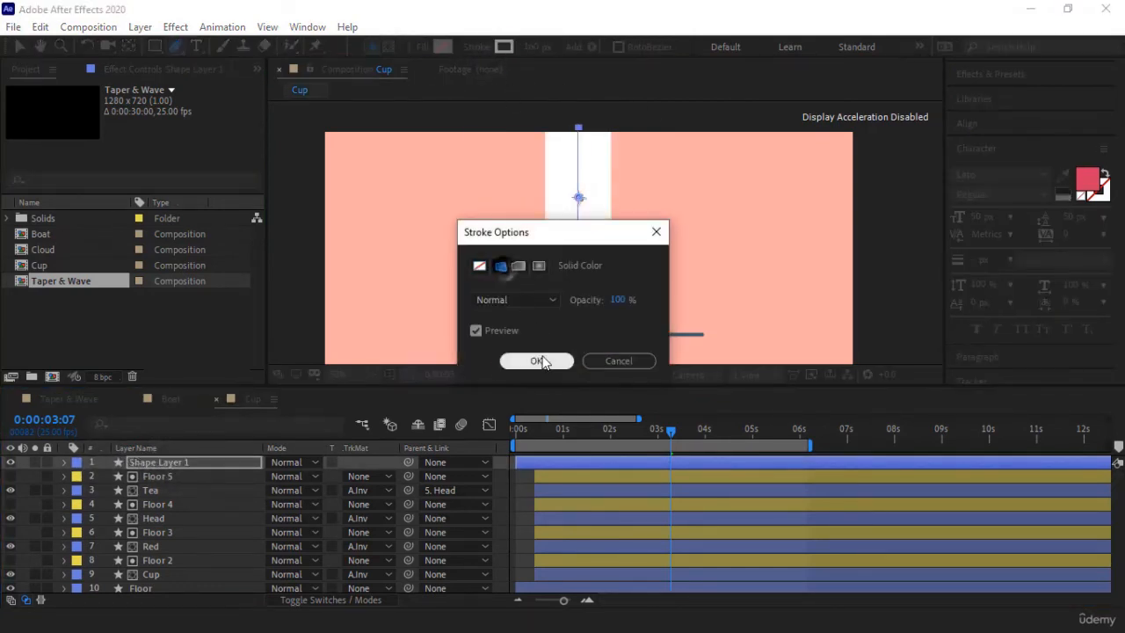
left_click(537, 360)
Step: Reduce the smoke path's stroke width to 98 px
scroll(560, 205, "up", 4)
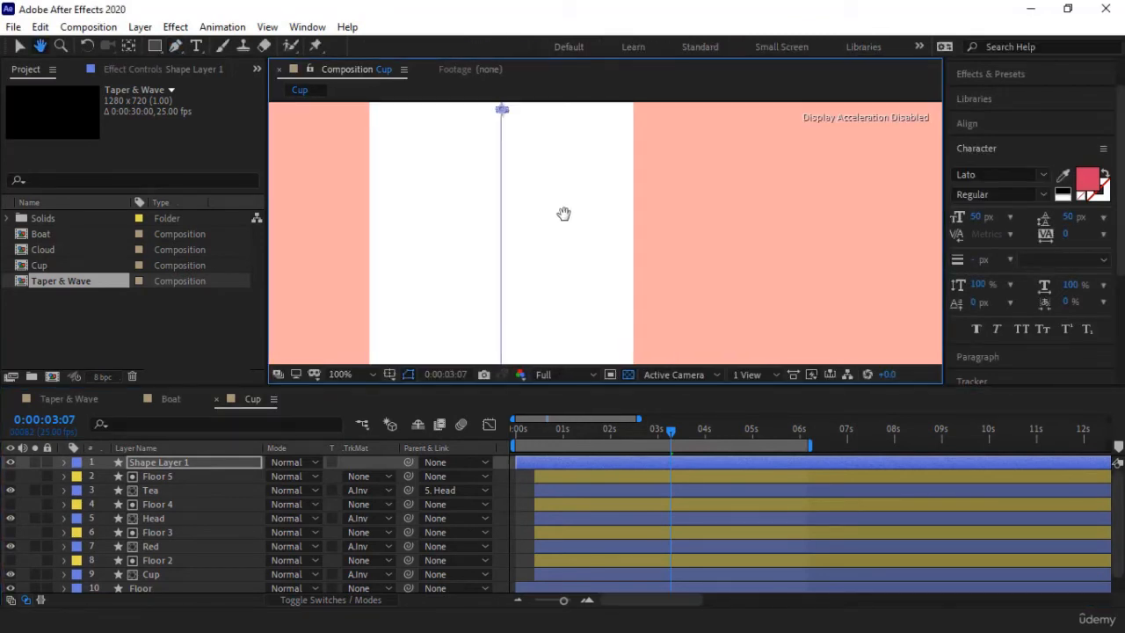
scroll(567, 220, "down", 3)
scroll(570, 223, "down", 1)
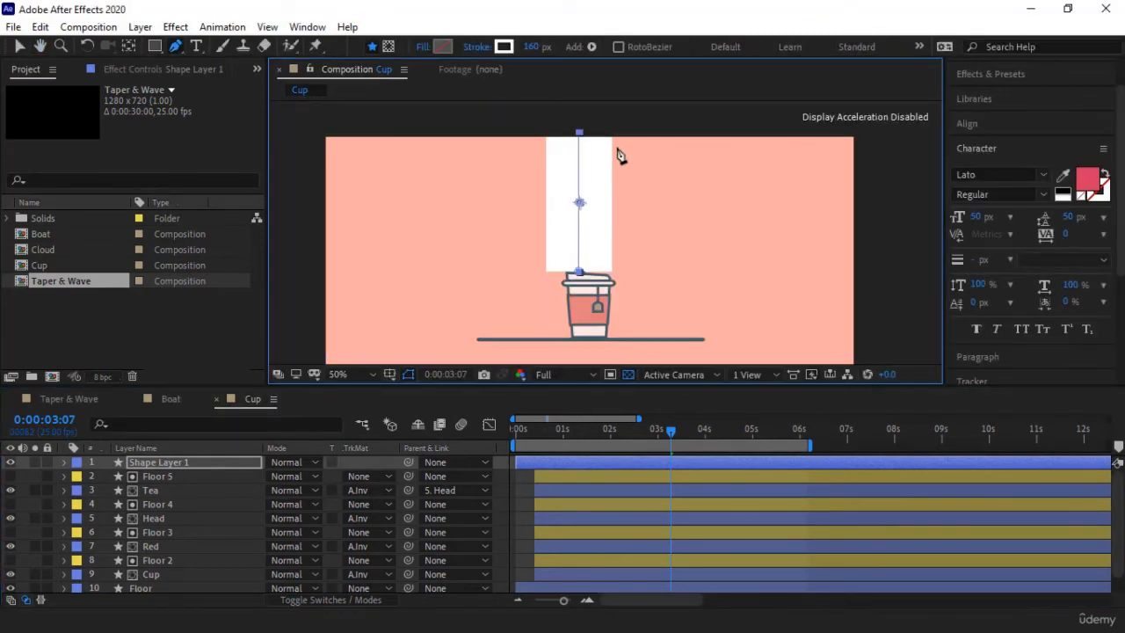
left_click_drag(530, 51, 483, 55)
scroll(605, 269, "up", 2)
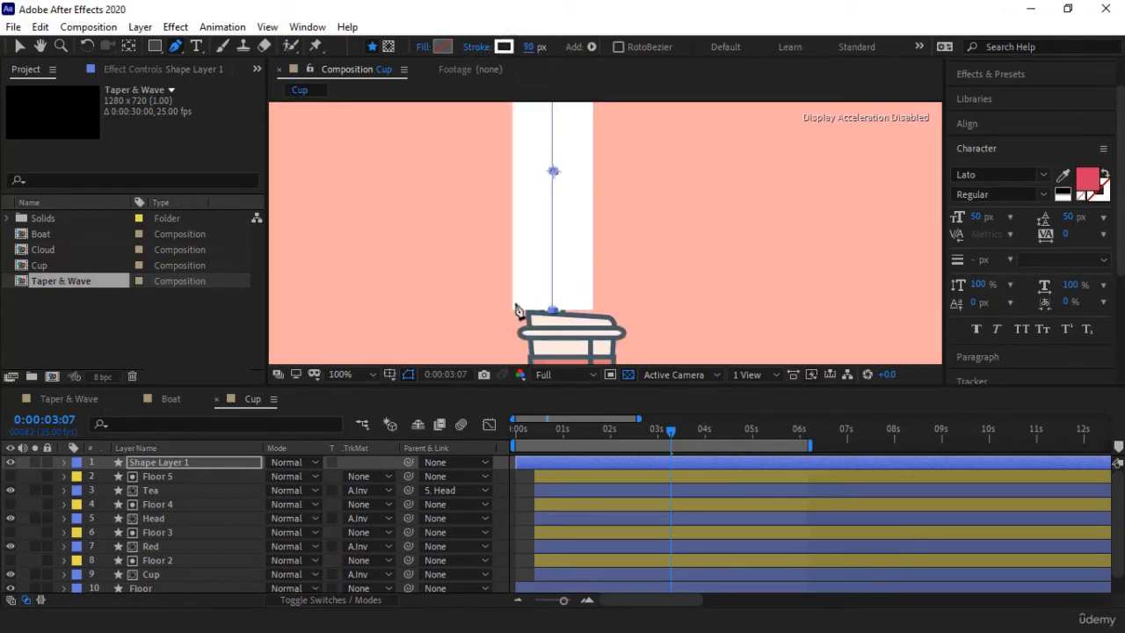
scroll(589, 252, "down", 2)
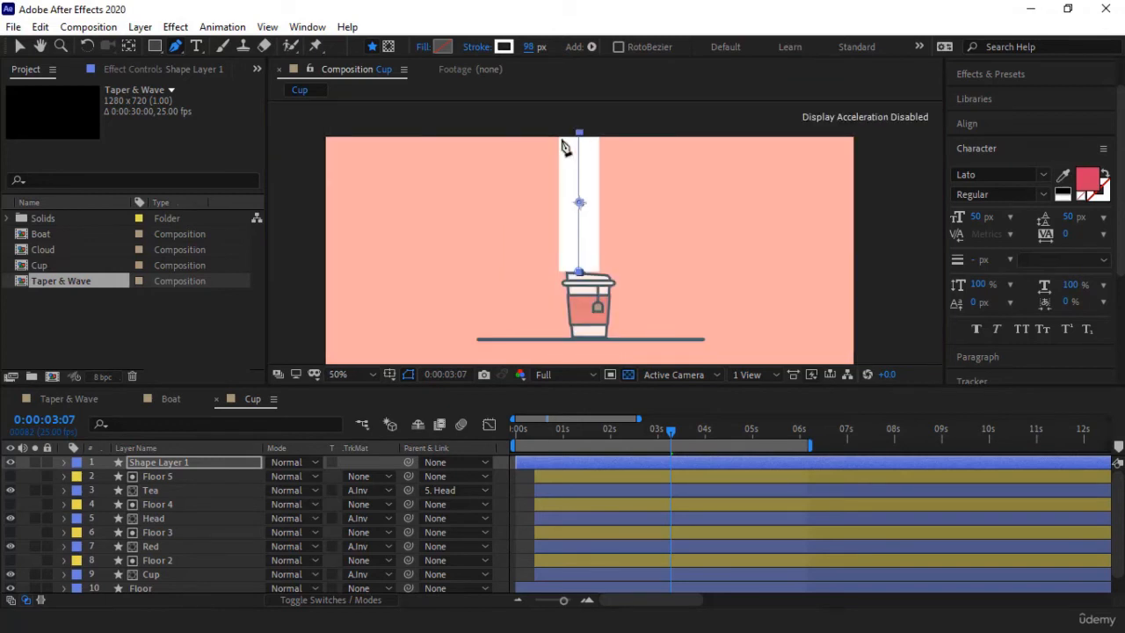
Step: Taper the smoke stroke with a Start Length of 100% and a Start Width of 18.6%
left_click(64, 462)
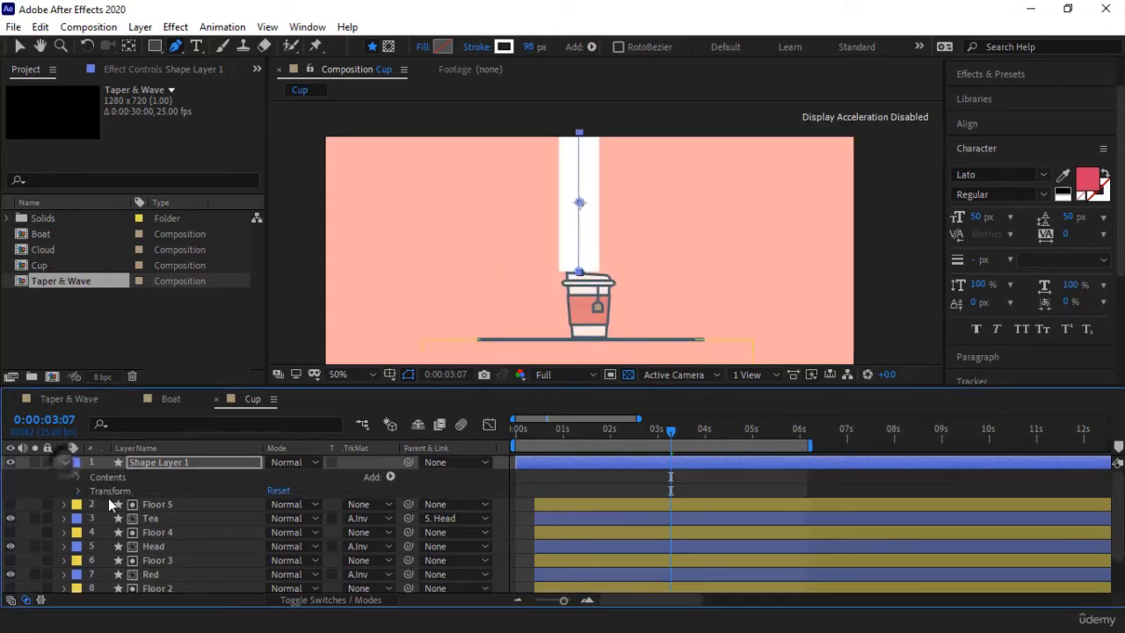
left_click(79, 477)
left_click(92, 490)
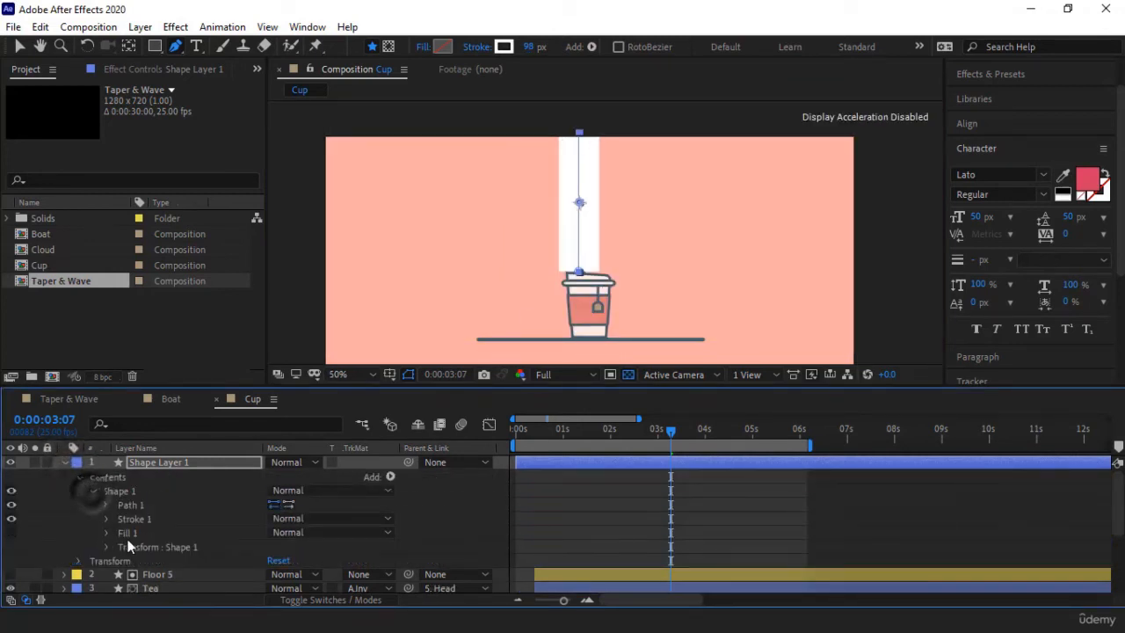
left_click(106, 519)
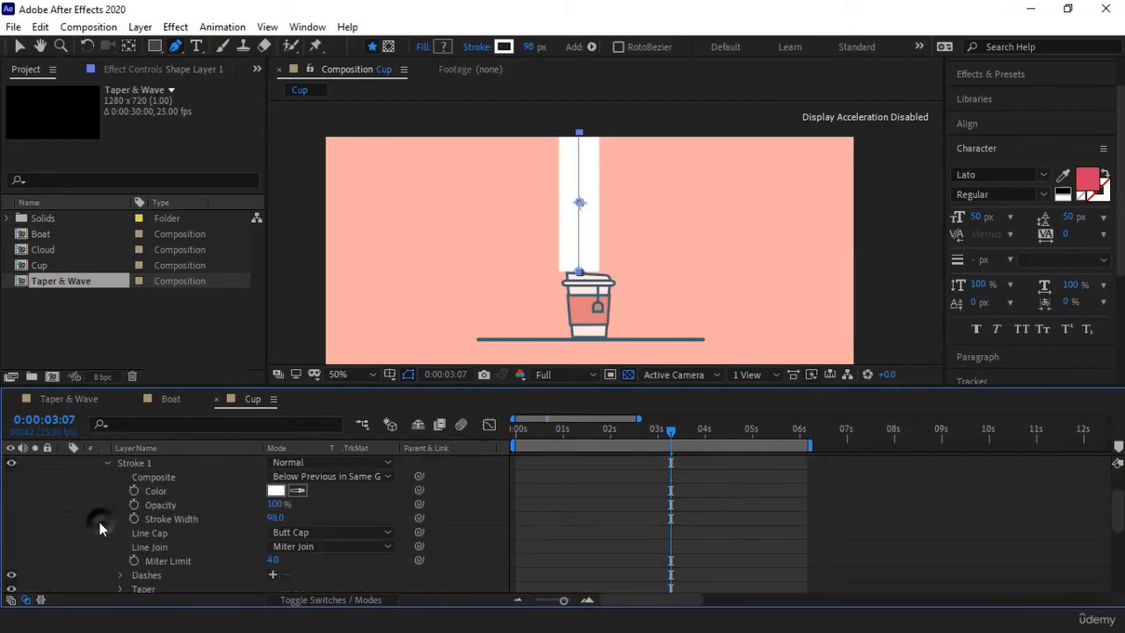
scroll(112, 532, "down", 2)
left_click(119, 526)
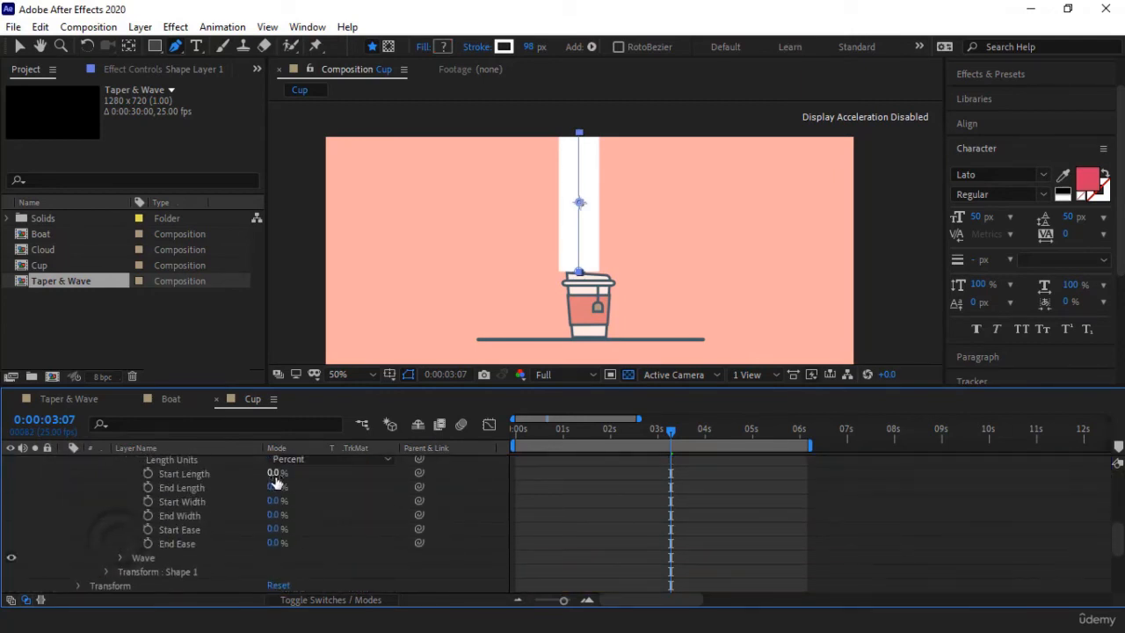
left_click_drag(274, 473, 362, 471)
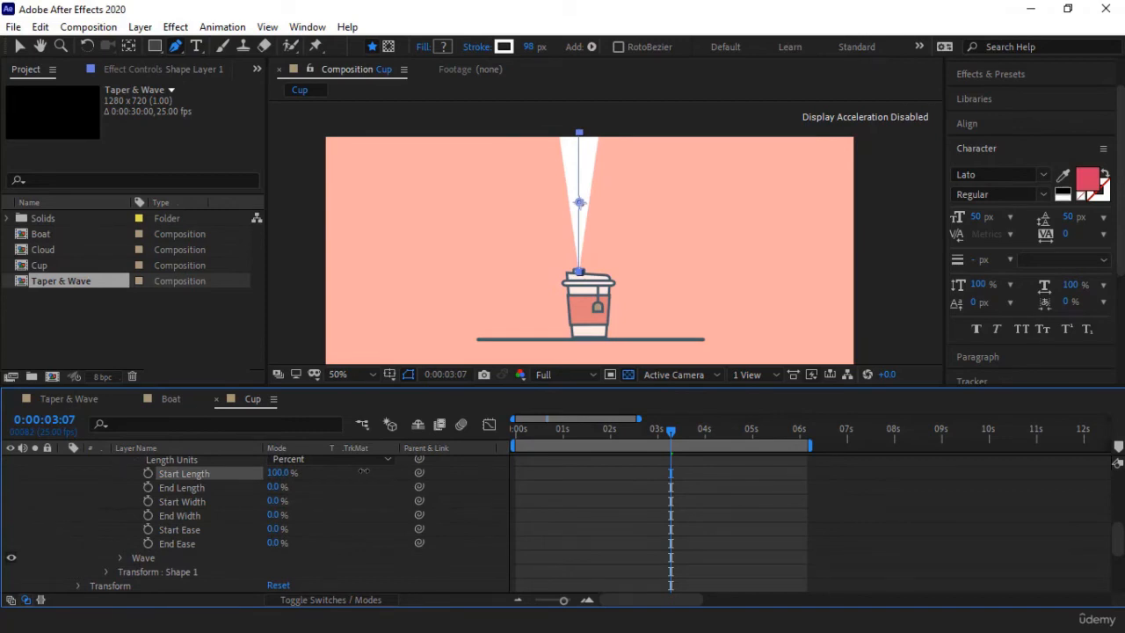
scroll(516, 302, "up", 4)
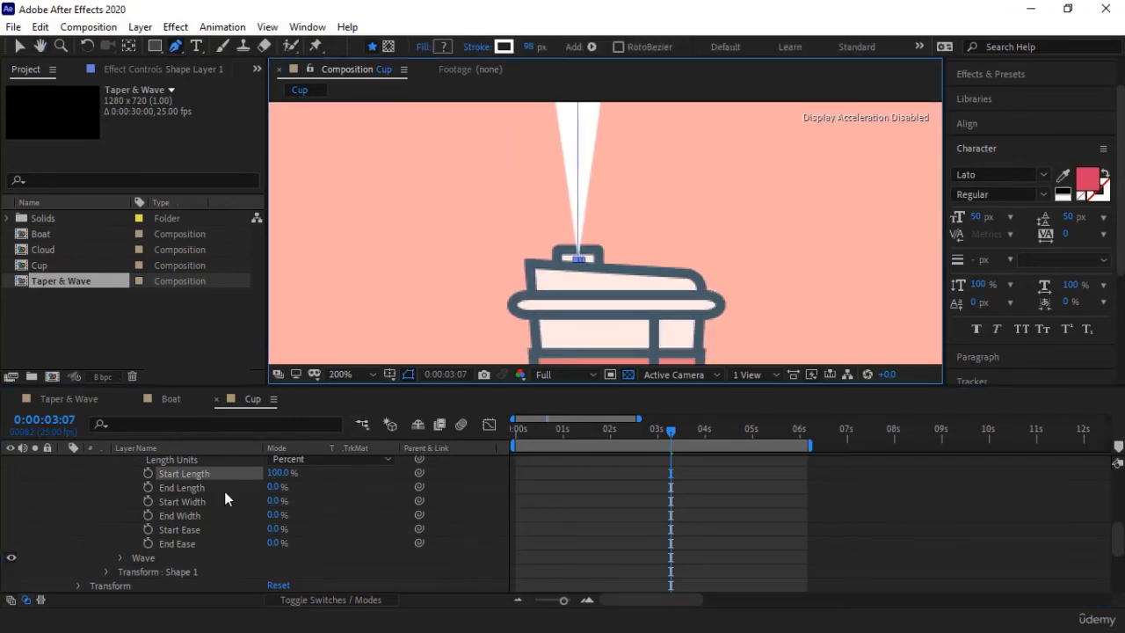
left_click_drag(272, 503, 294, 503)
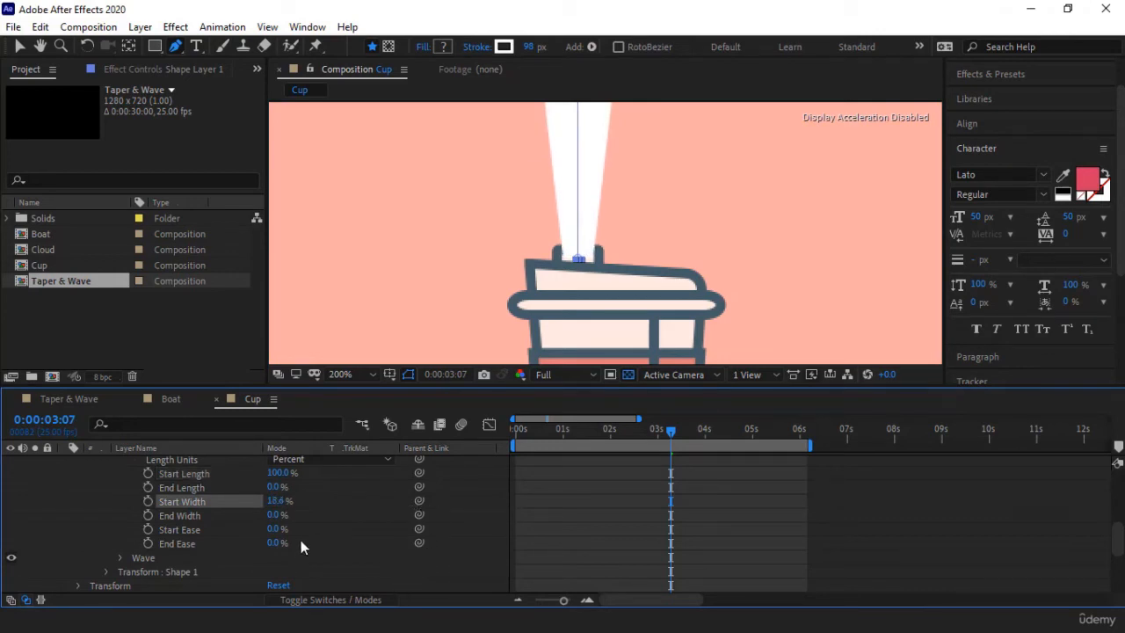
Step: Add a wave to the smoke stroke, trying an amount of 50% before settling on 35%
scroll(212, 537, "up", 2)
scroll(136, 526, "down", 3)
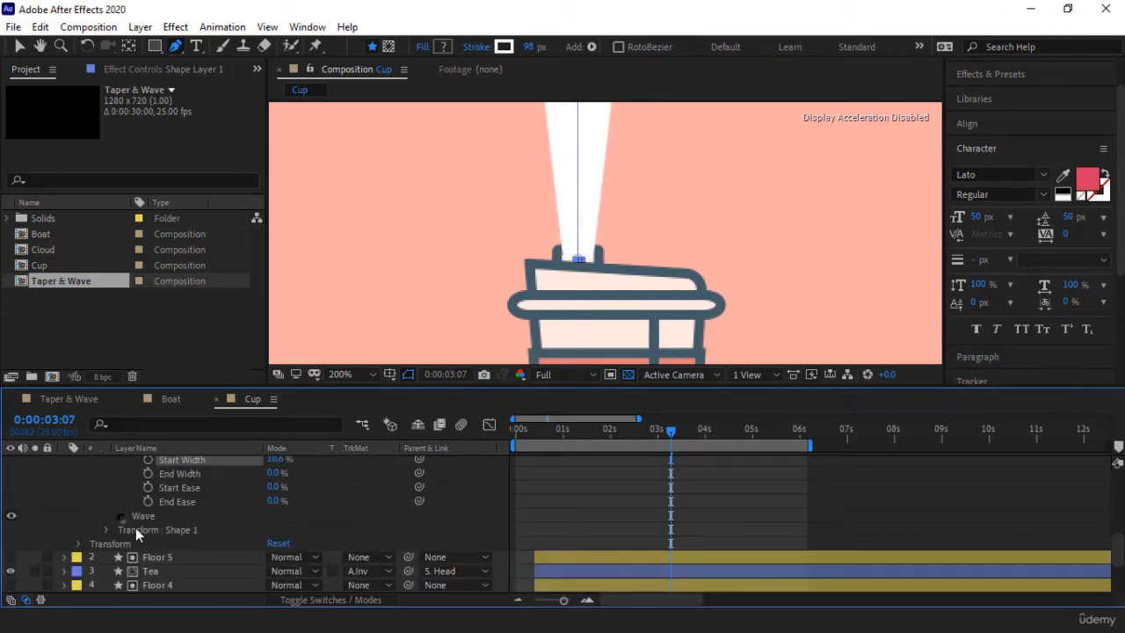
left_click(122, 516)
scroll(532, 214, "down", 3)
scroll(565, 214, "up", 1)
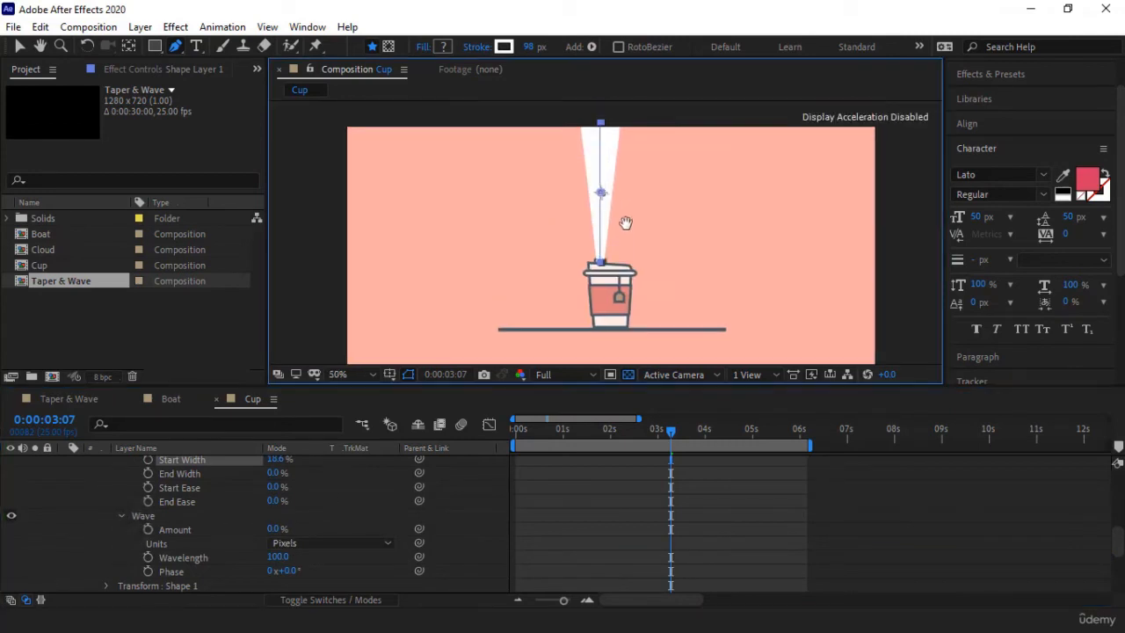
left_click_drag(626, 224, 626, 234)
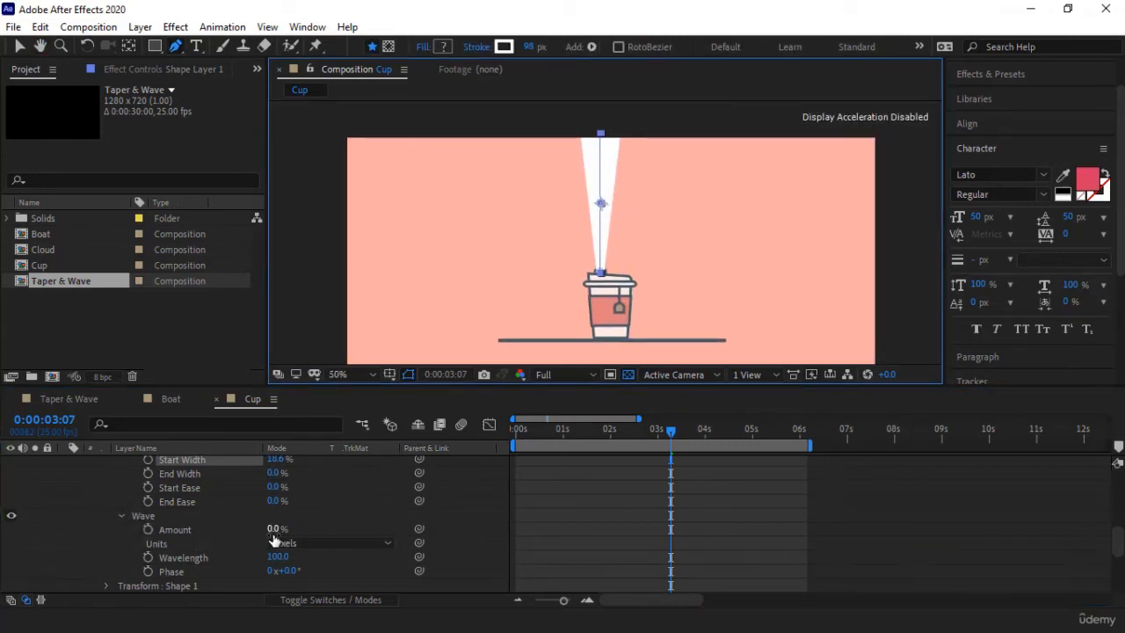
left_click_drag(276, 529, 306, 527)
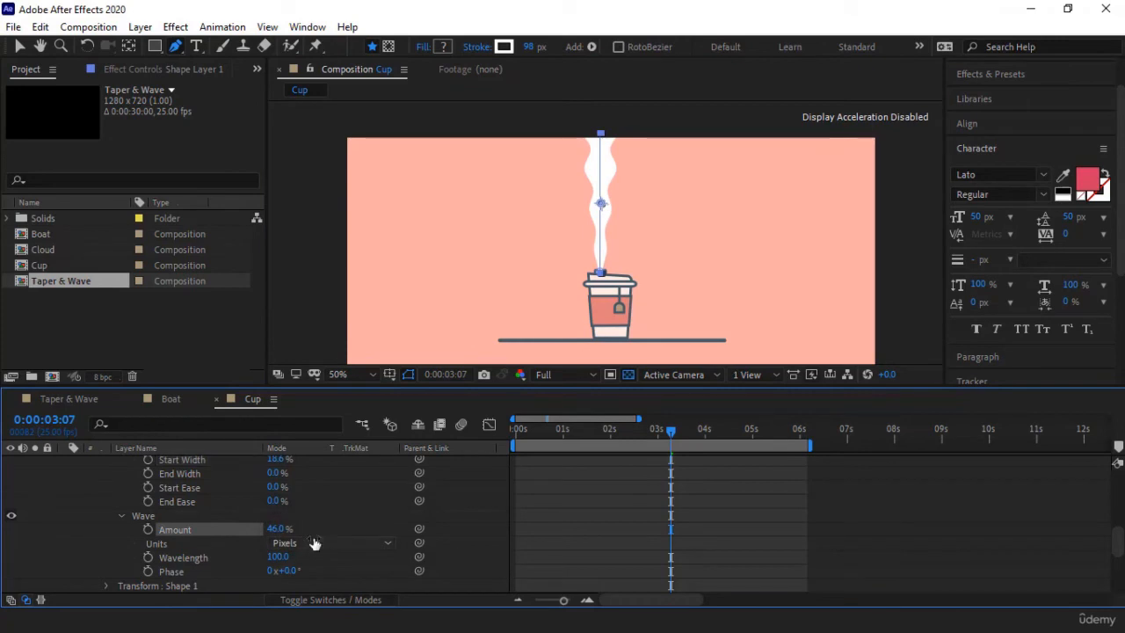
left_click(279, 530)
type("50")
key("Return")
left_click(277, 530)
type("35")
key("Return")
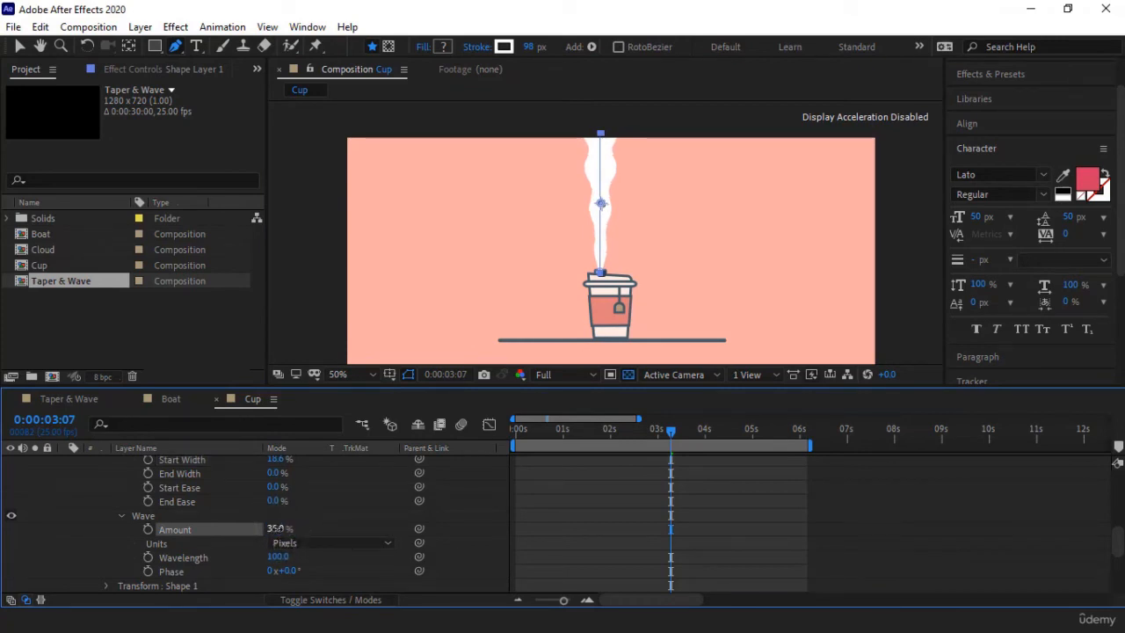
left_click(102, 536)
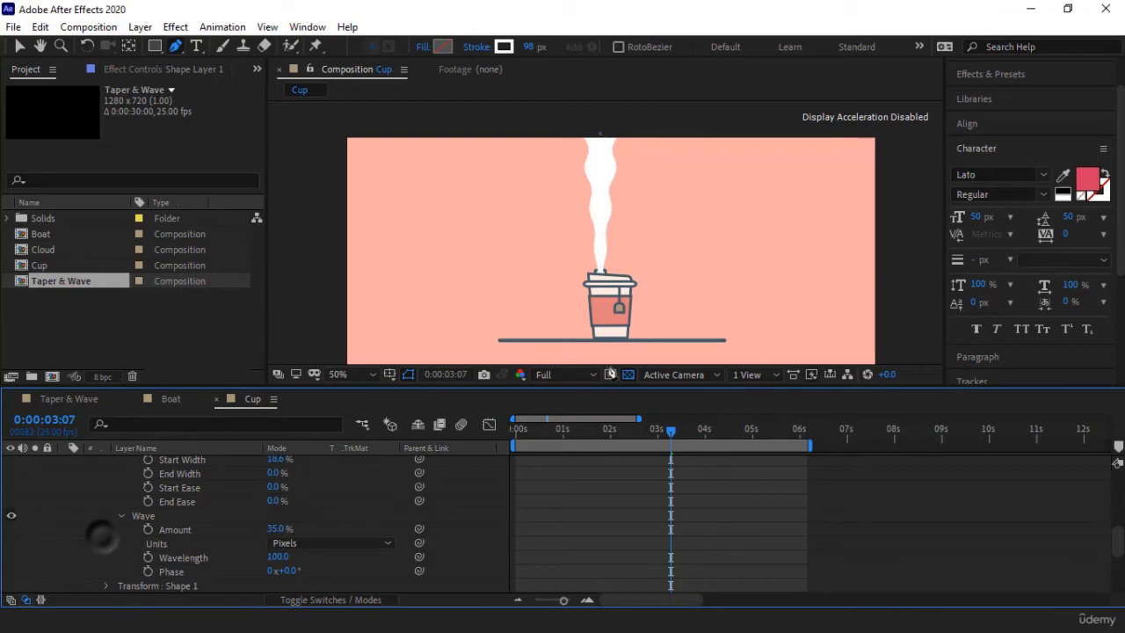
Step: Animate the wave's Phase with the expression time*-100 and preview the smoke in motion
left_click(150, 572, "alt")
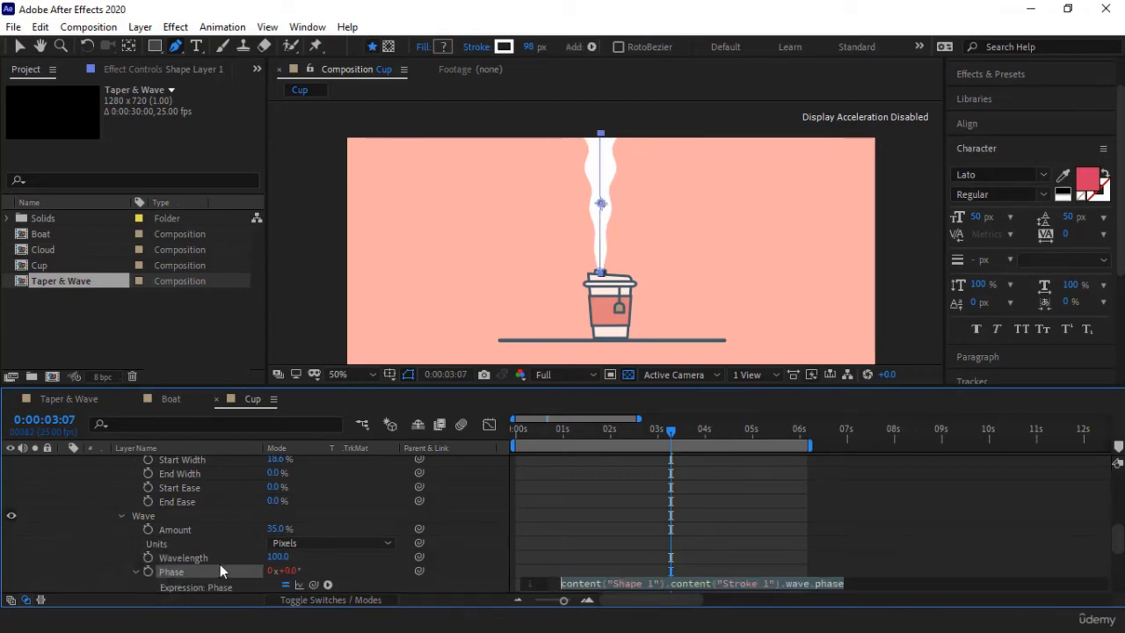
type("time")
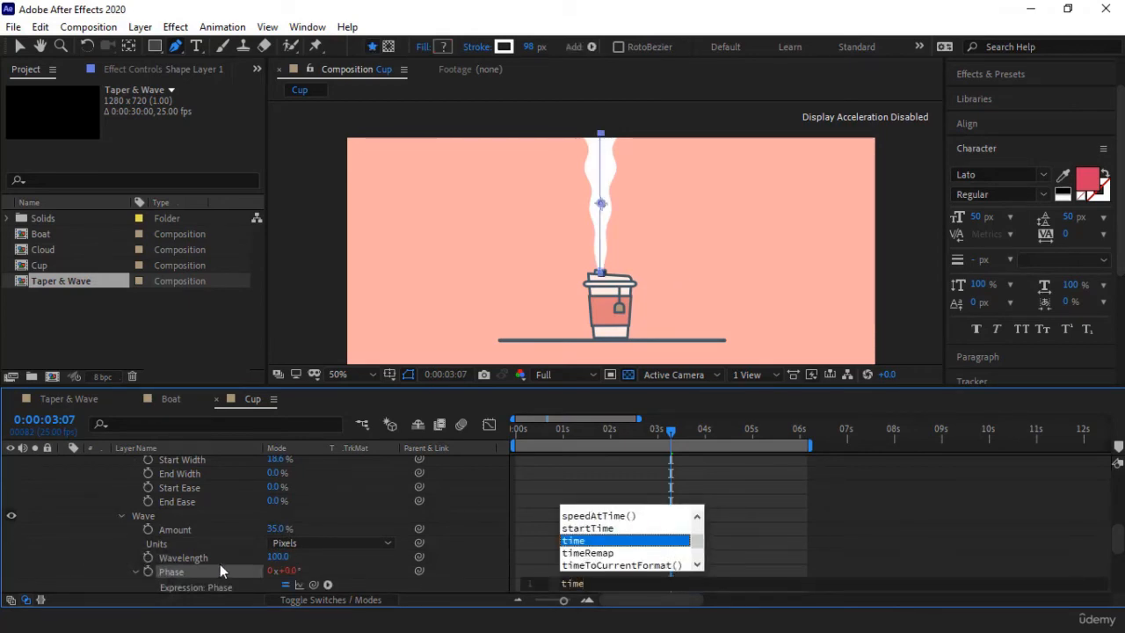
type("*-100")
left_click(93, 559)
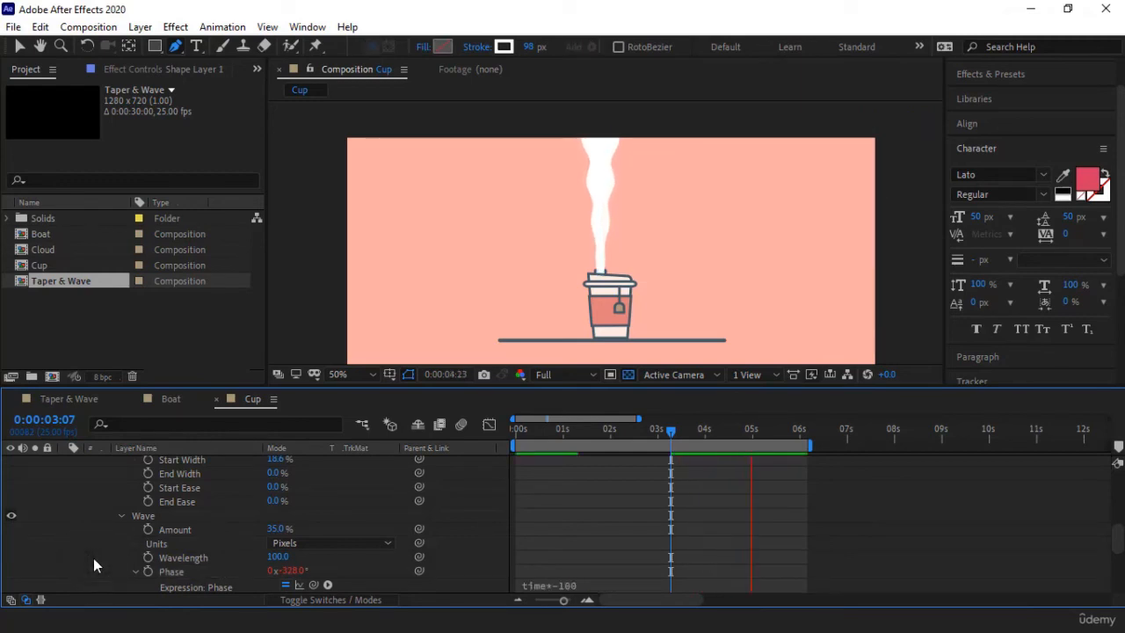
left_click(683, 431)
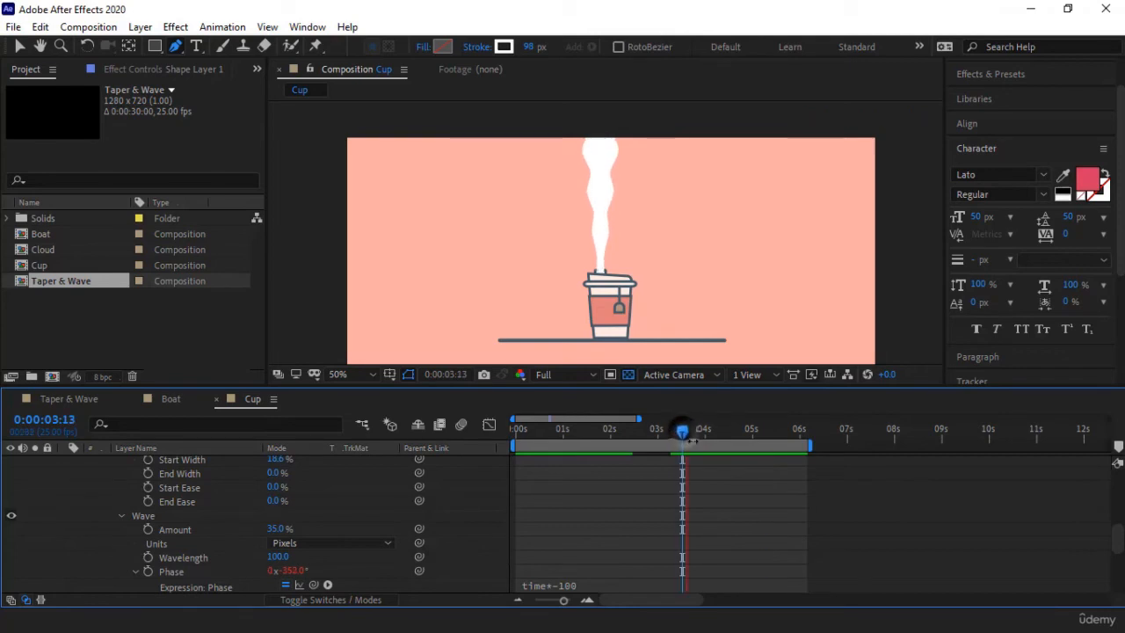
key("space")
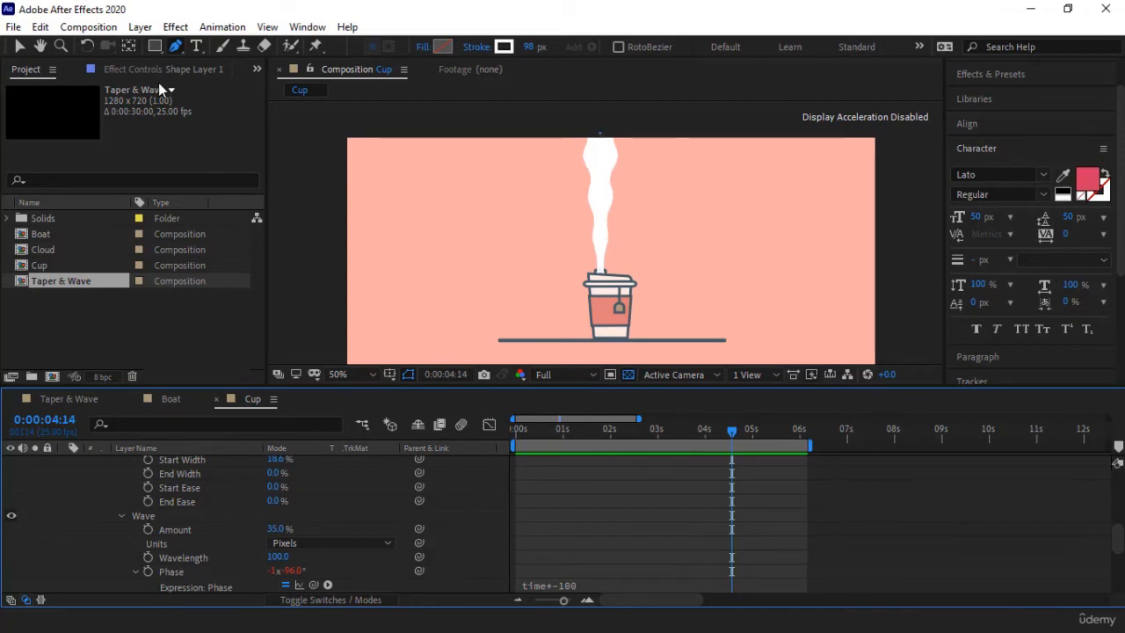
Step: Switch to the Selection tool and change the smoke layer's stroke type to Linear Gradient
left_click(20, 48)
scroll(224, 537, "up", 10)
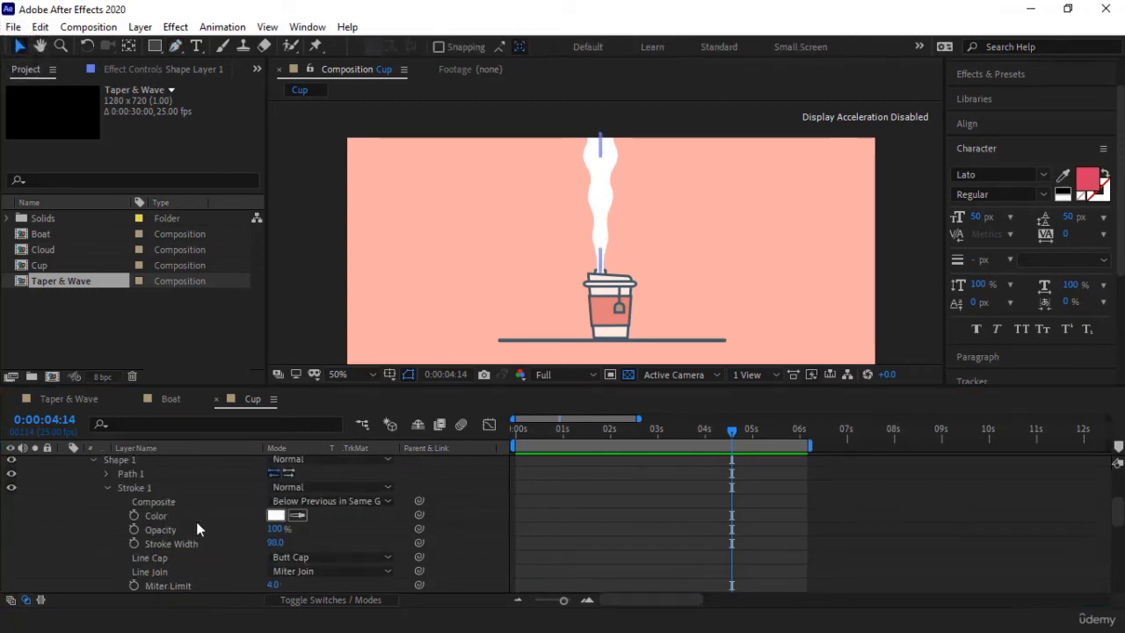
left_click(175, 463)
left_click(180, 464)
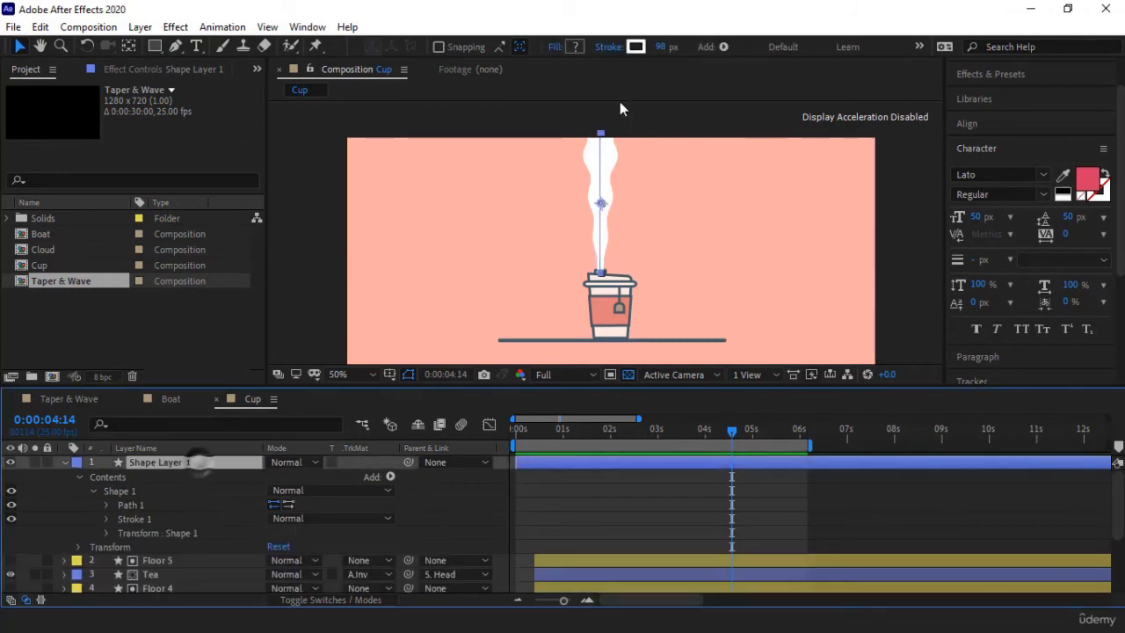
left_click(609, 47)
left_click(518, 266)
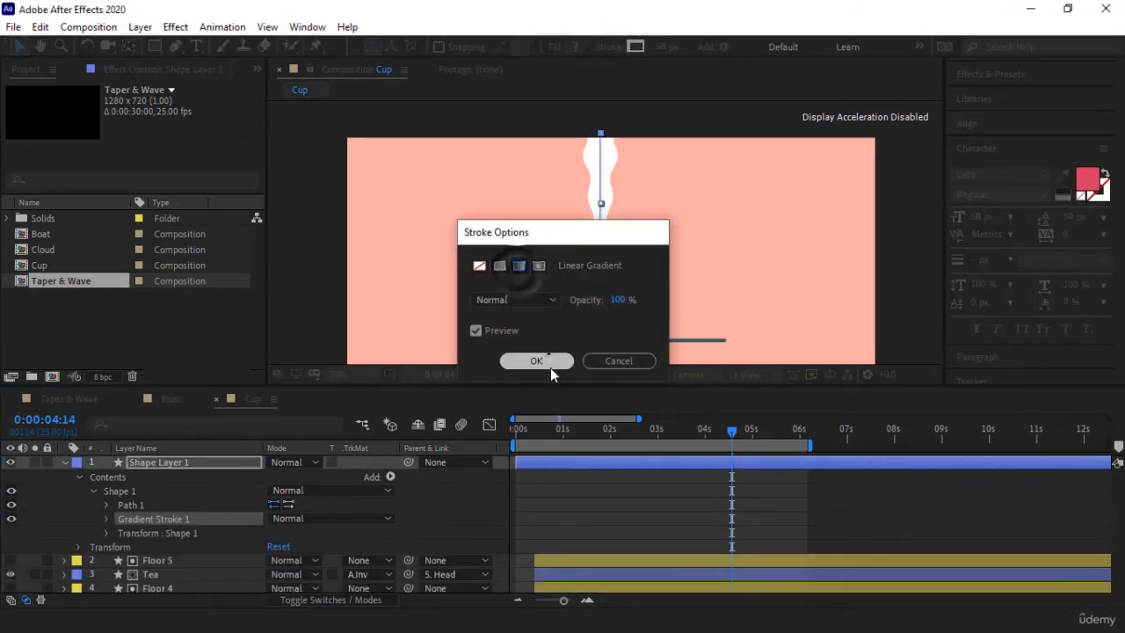
left_click(551, 368)
Step: Edit the smoke stroke's gradient, keeping the start colour stop white and making the end colour stop red
left_click(635, 47)
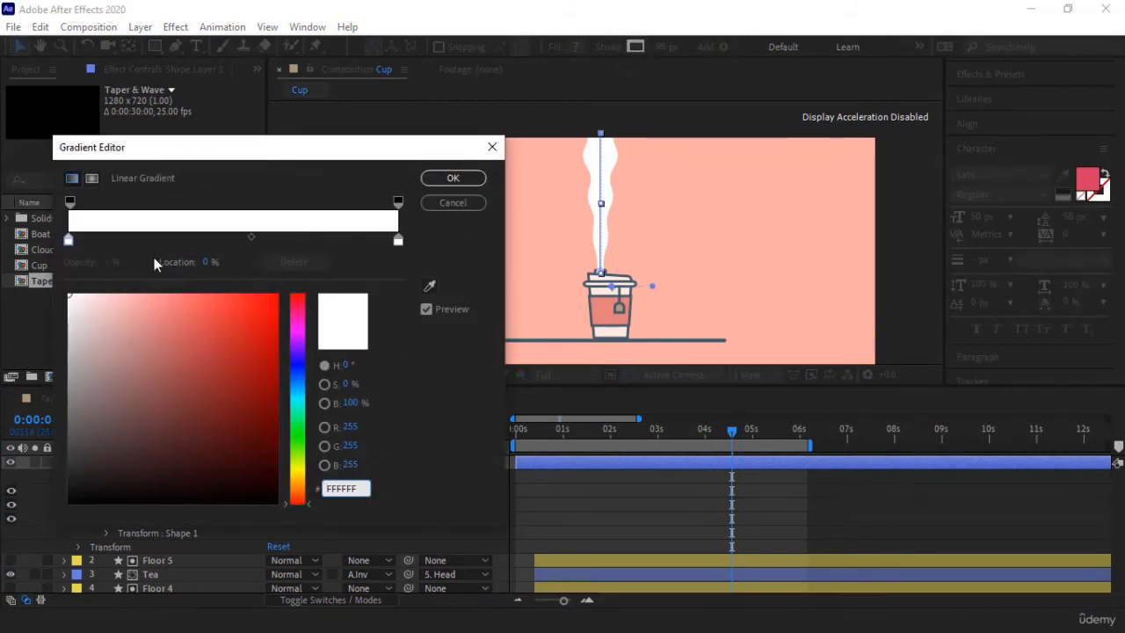
left_click(68, 241)
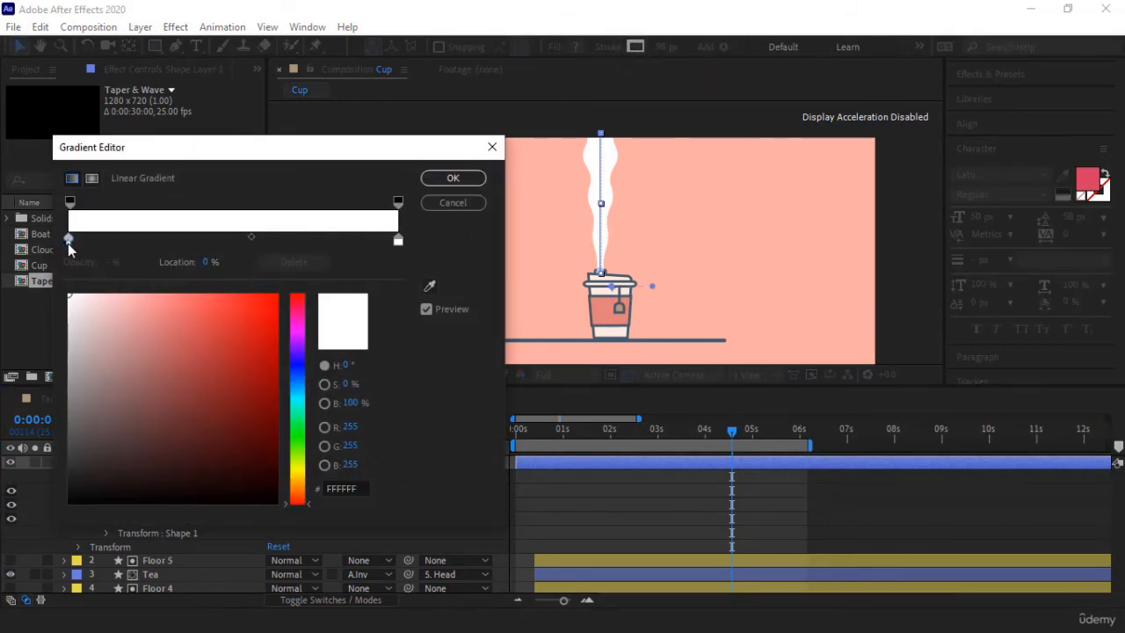
left_click(398, 241)
left_click(68, 241)
left_click(398, 241)
left_click(249, 300)
left_click(453, 178)
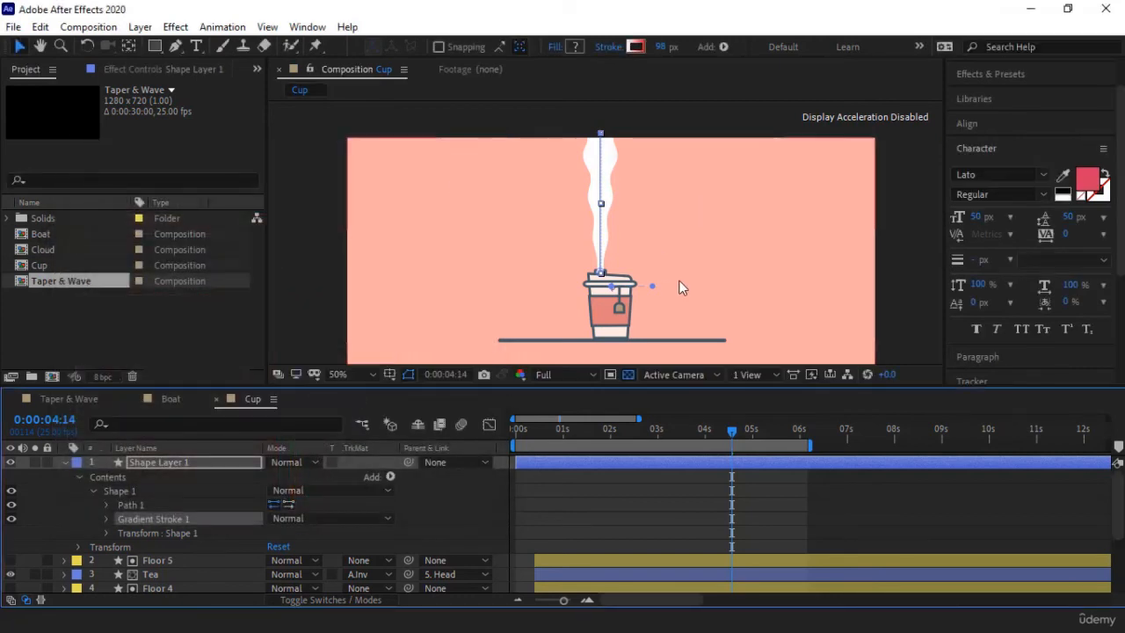
Step: Stretch the smoke stroke's gradient along the path, placing its start point at the cup lid and its end point at the smoke's upper tip
left_click(128, 47)
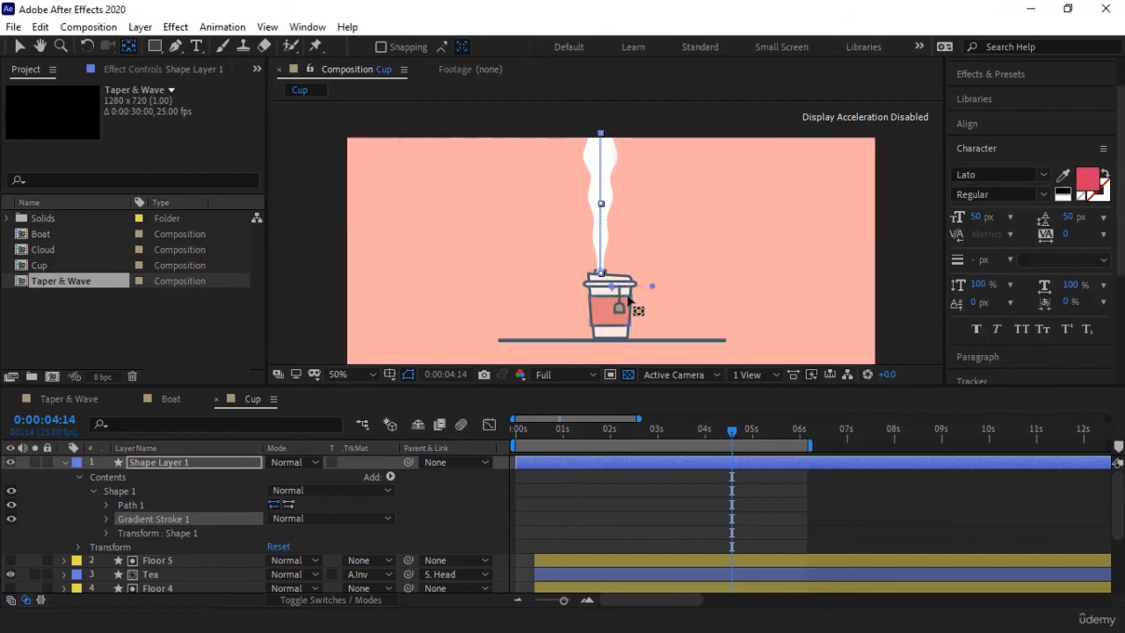
left_click(78, 508)
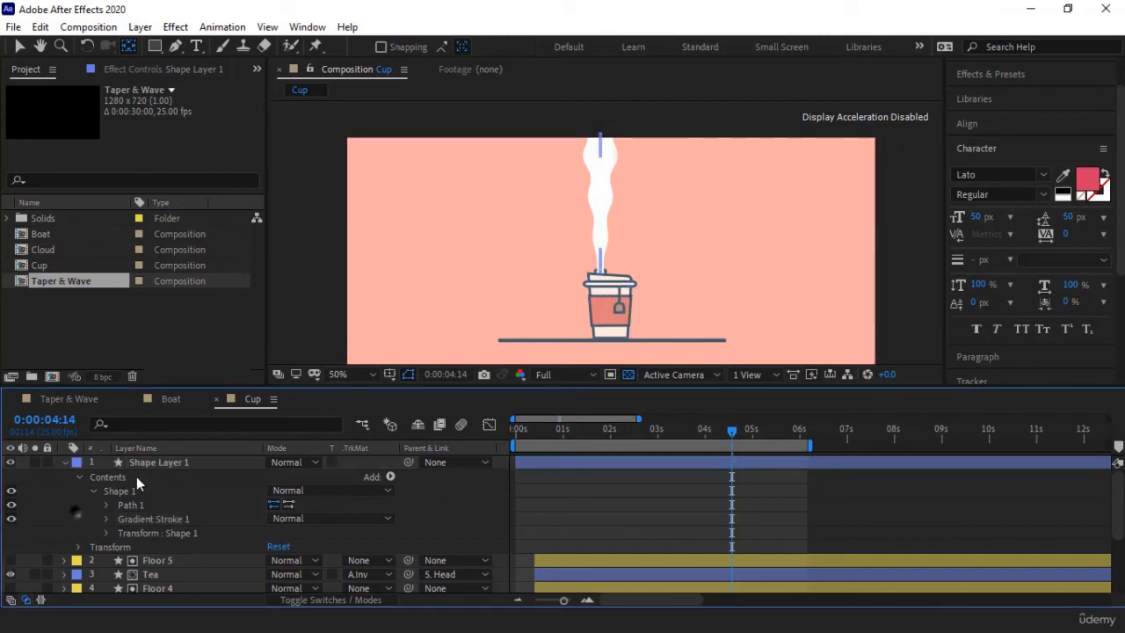
left_click(144, 521)
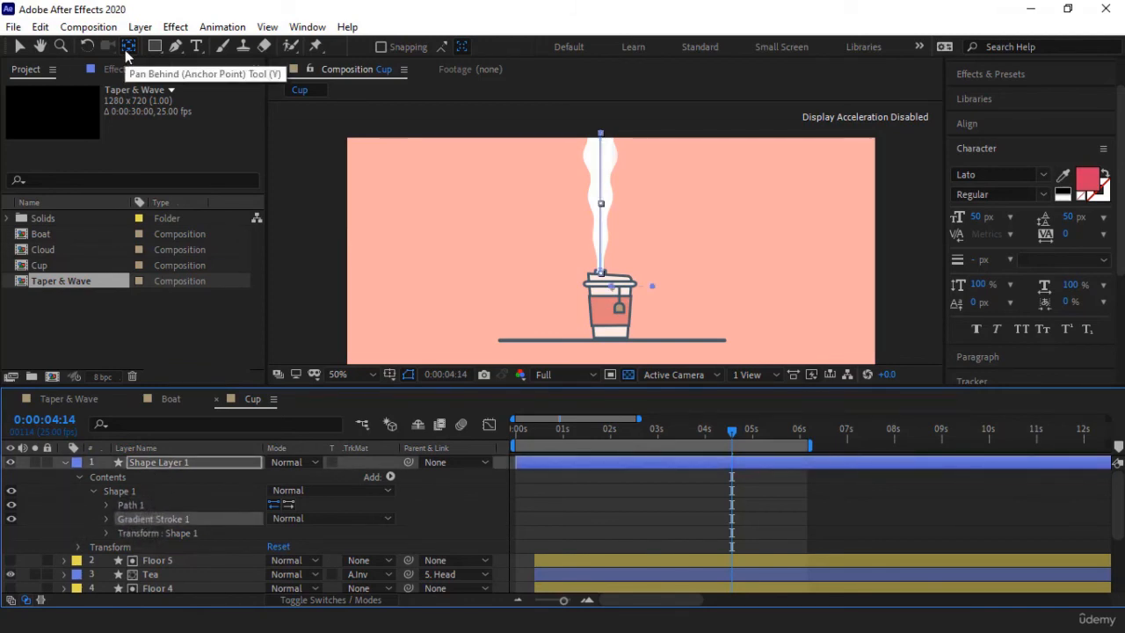
left_click_drag(612, 287, 601, 135)
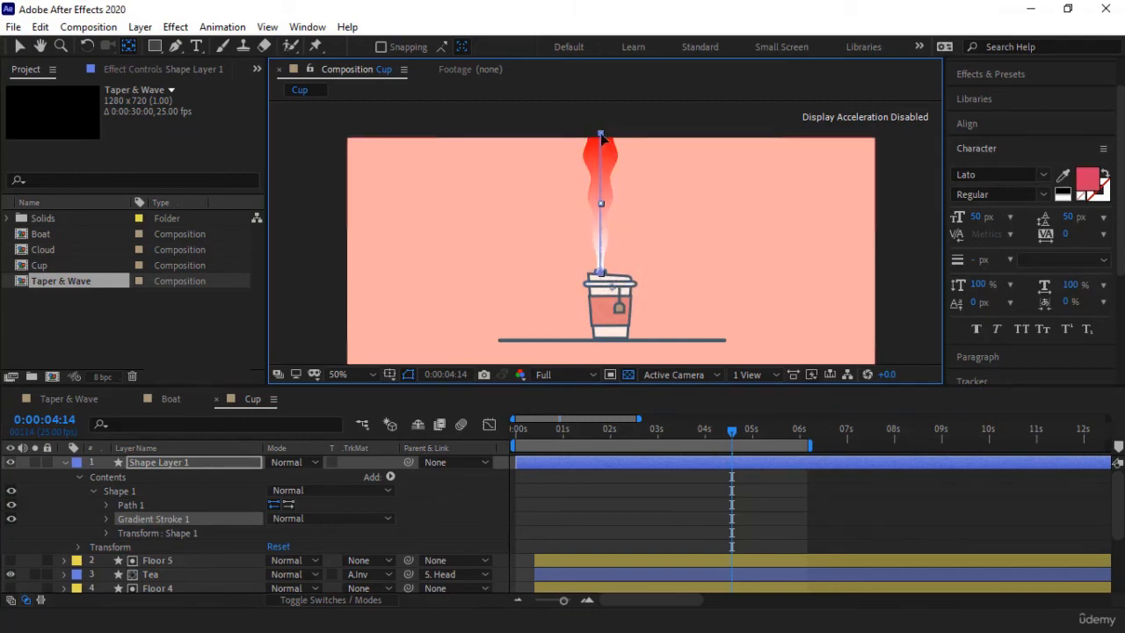
key("v")
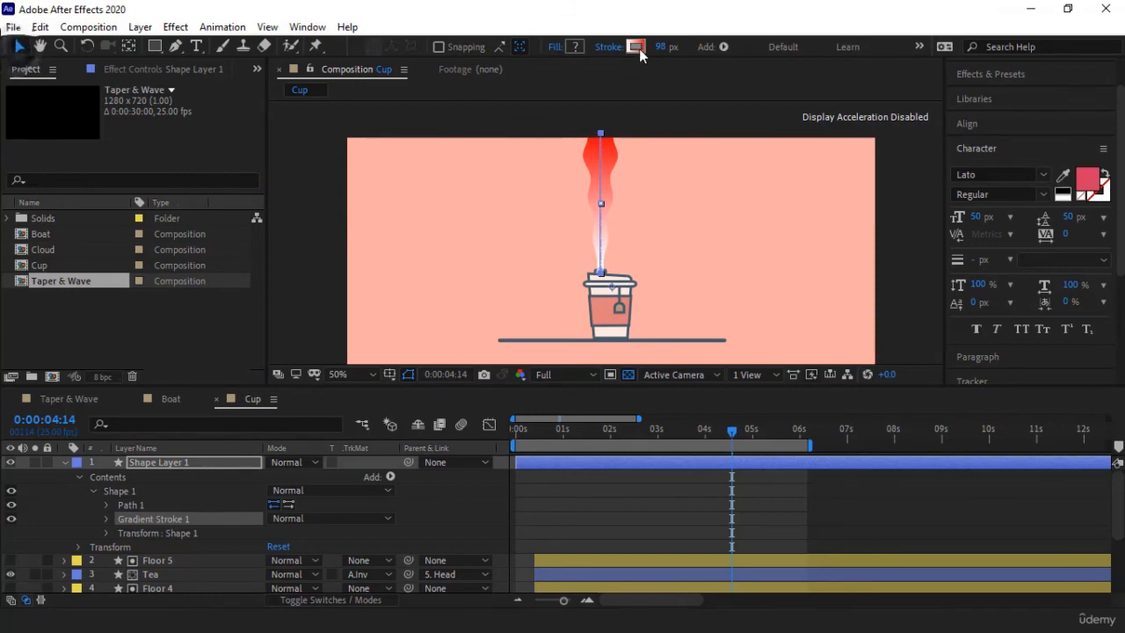
Step: Change the end colour stop of the smoke stroke's gradient to white (FFFFFF)
left_click(635, 47)
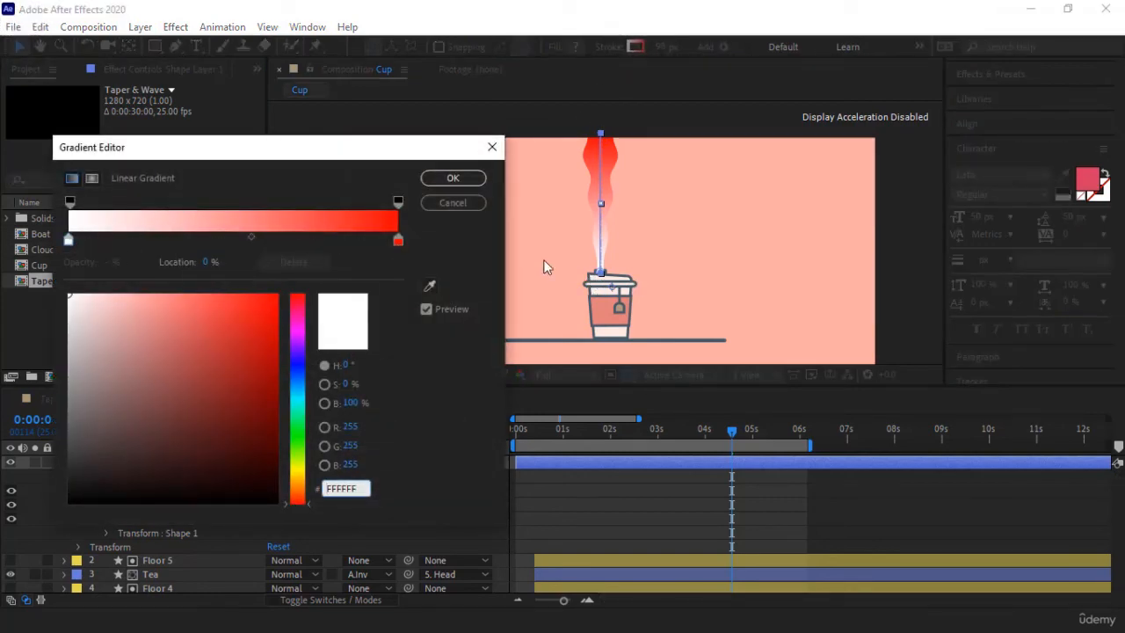
left_click(396, 244)
left_click_drag(169, 312, 69, 290)
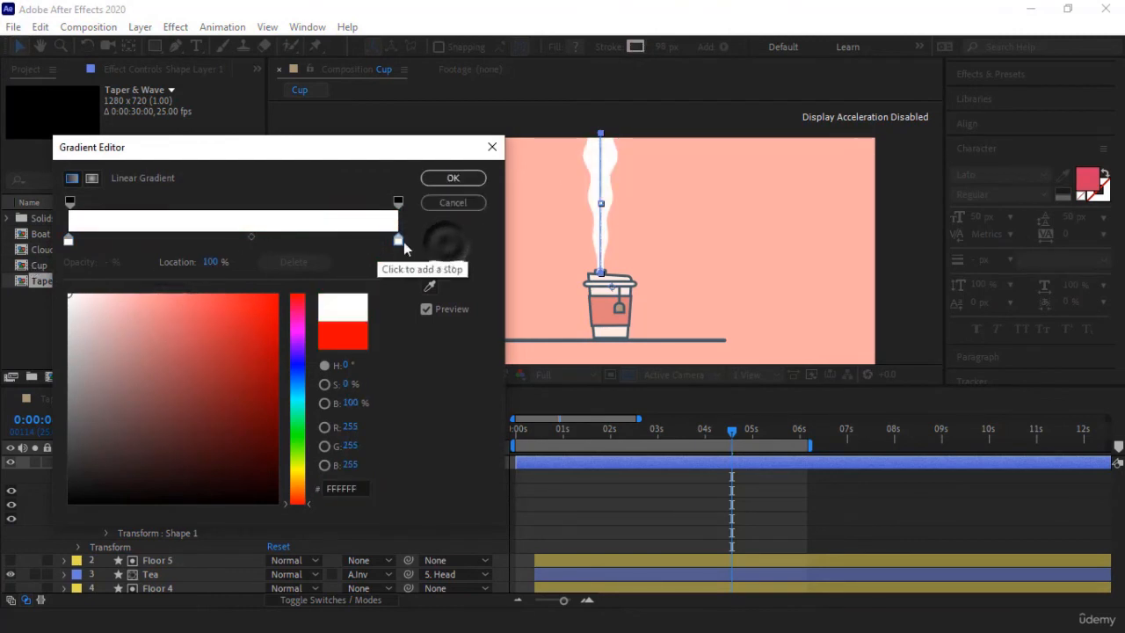
Step: Set the gradient's end opacity stop to 0%, shift the opacity midpoint slightly towards the end, apply the gradient and preview the smoke
left_click(399, 203)
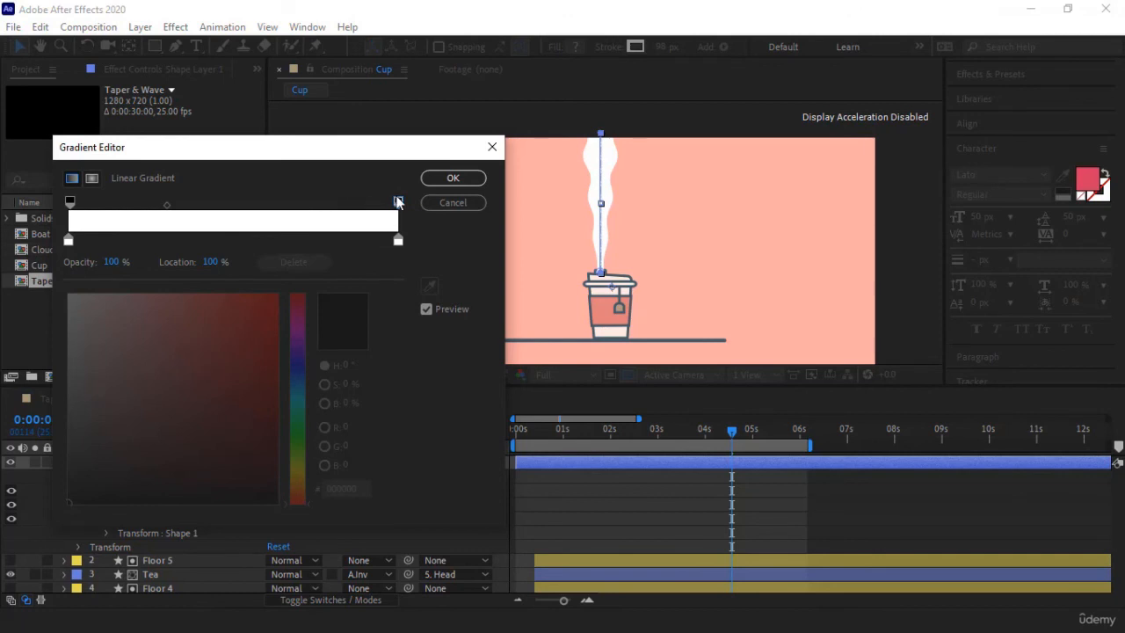
left_click_drag(112, 263, 24, 263)
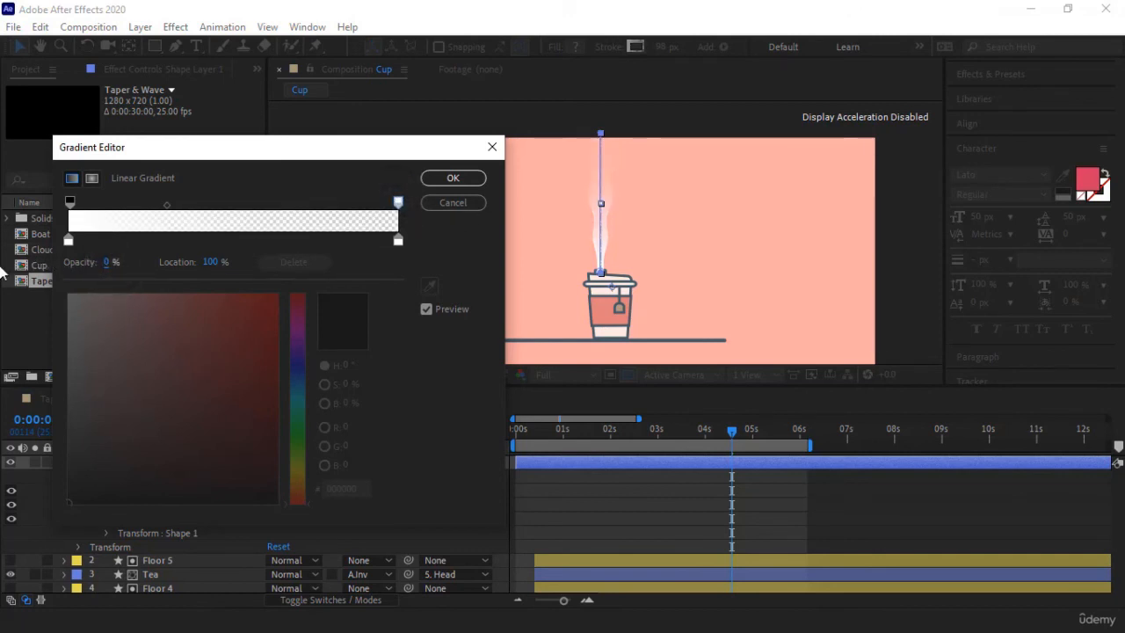
mouse_move(167, 205)
left_mouse_down()
mouse_move(202, 205)
mouse_move(162, 213)
mouse_move(219, 216)
mouse_move(188, 215)
left_mouse_up()
left_click(433, 180)
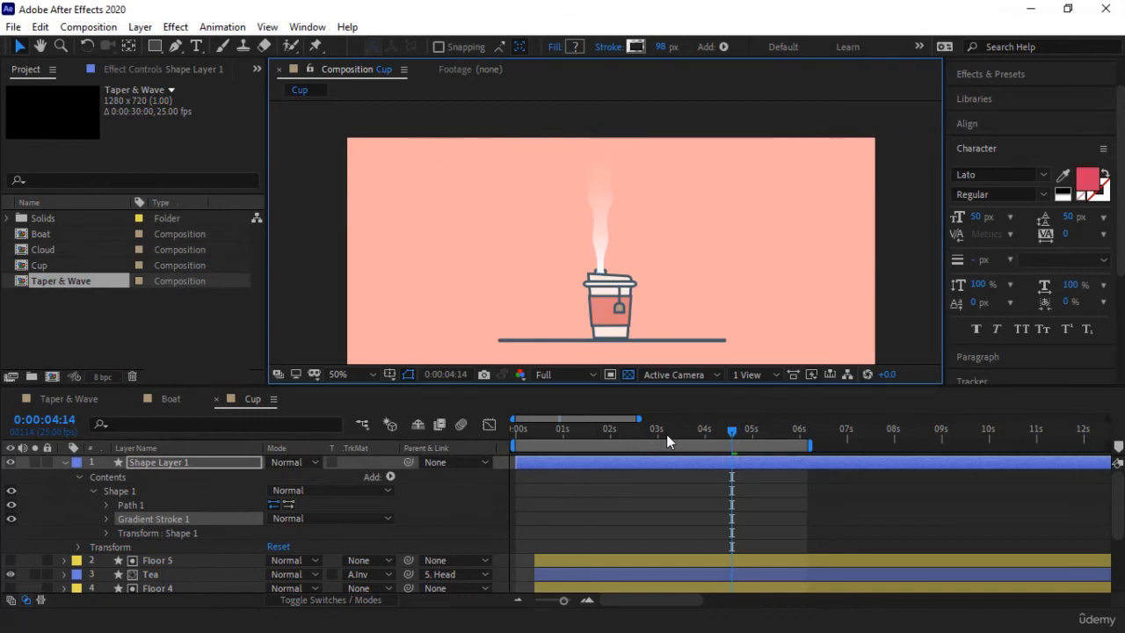
key("space")
key("space")
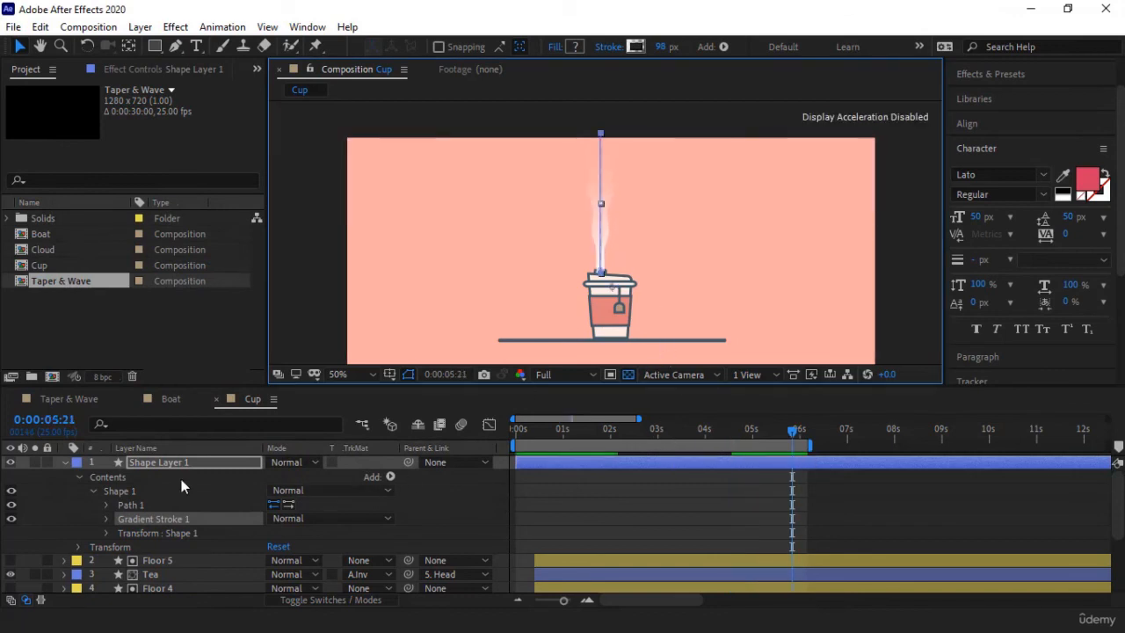
Step: Collapse the smoke layer, move it below the Cup layer in the stacking order and preview the animation
left_click(65, 464)
mouse_move(171, 468)
left_mouse_down()
mouse_move(201, 576)
mouse_move(192, 575)
left_mouse_up()
key("F2")
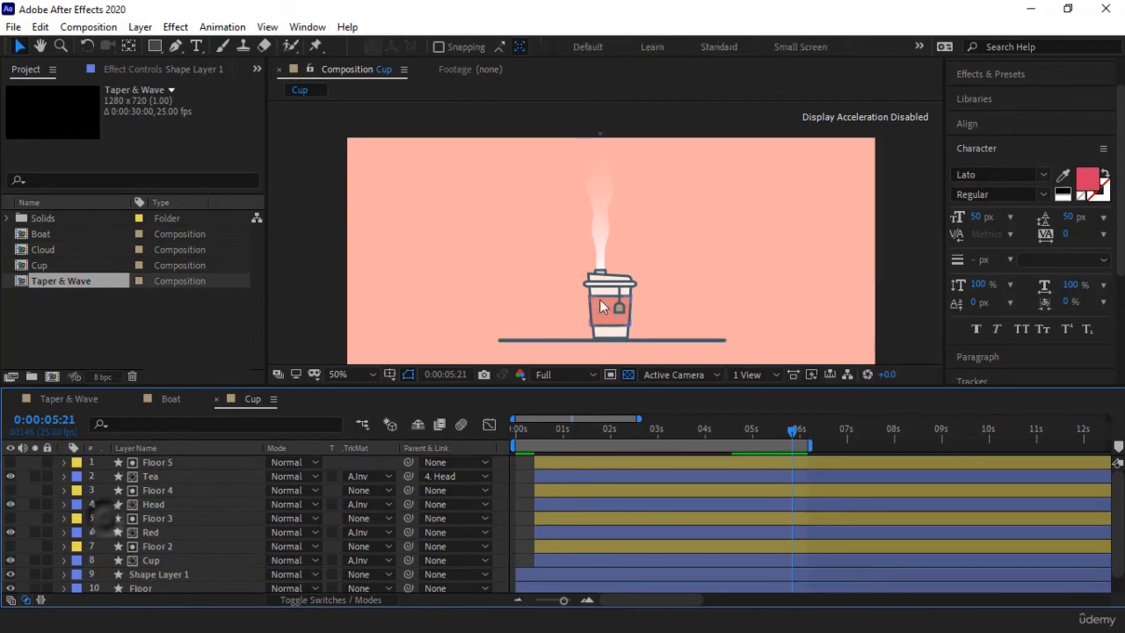
key("space")
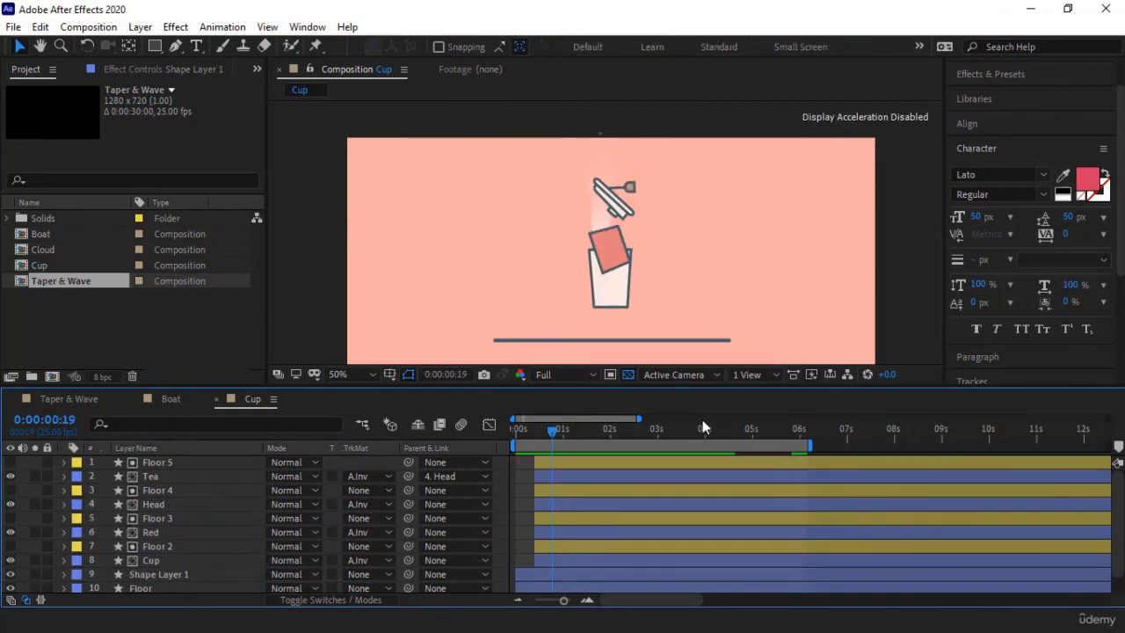
Step: Make the smoke layer start at 0:00:01:05 on the timeline
left_click_drag(559, 433, 572, 434)
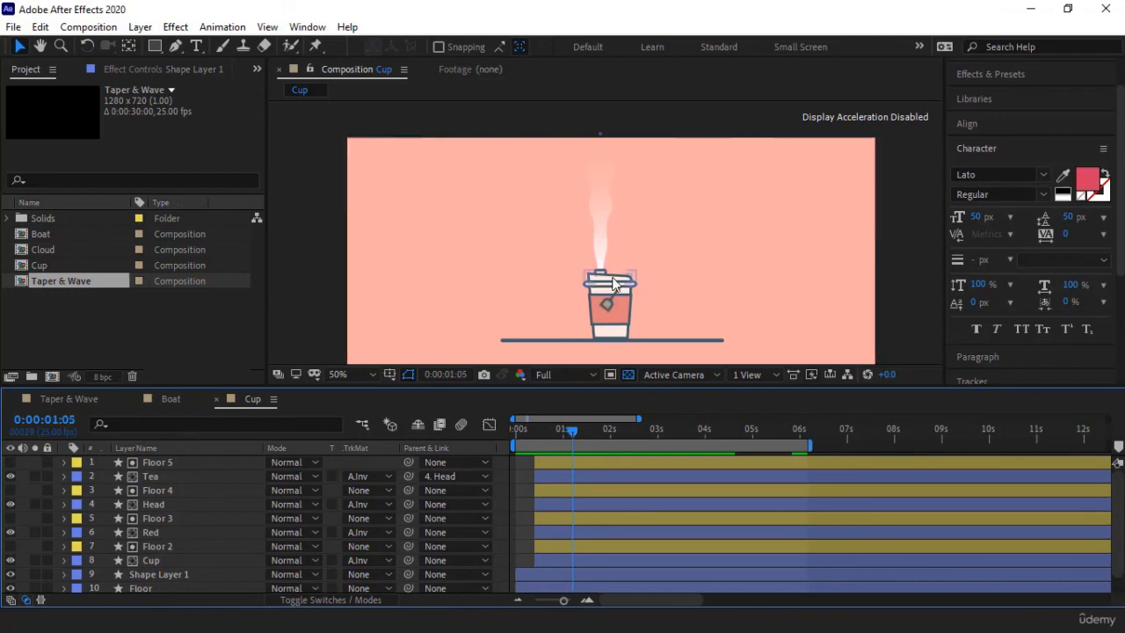
left_click(182, 577)
scroll(652, 316, "up", 1)
scroll(592, 540, "down", 1)
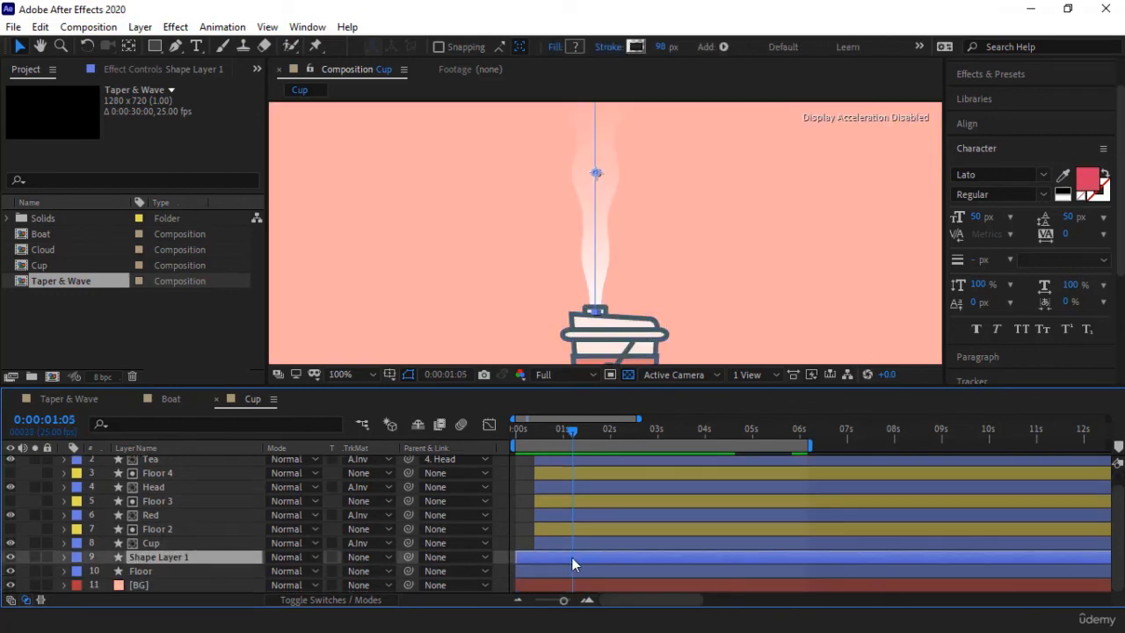
left_click_drag(543, 562, 579, 559)
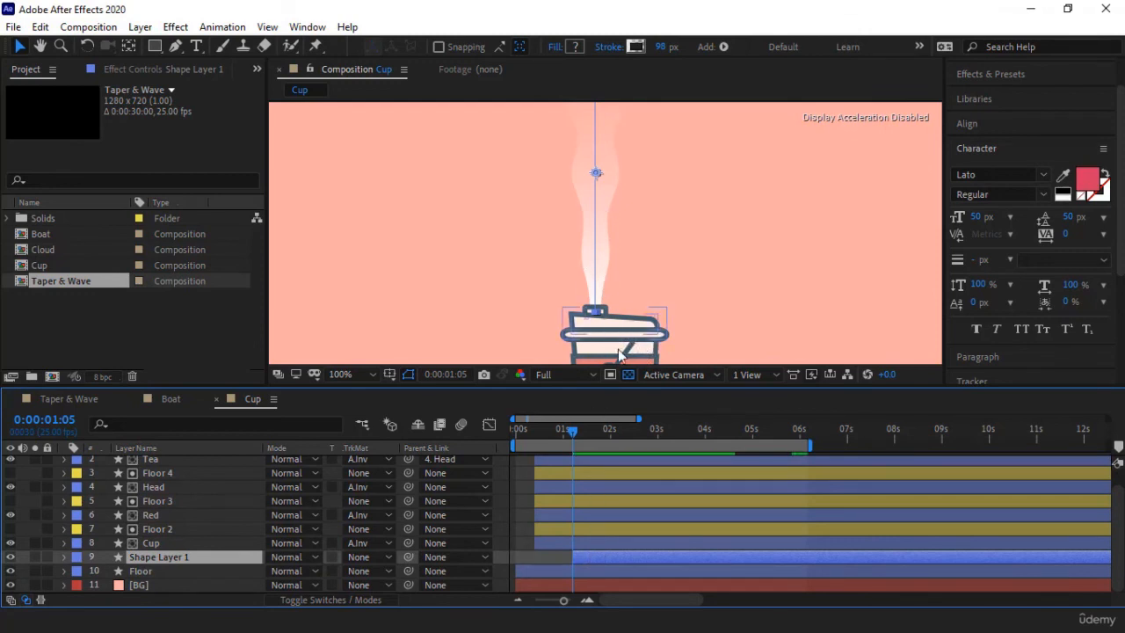
Step: Set the Gradient Stroke's End Point to -26.0, -35.0 and add a keyframe for it at 0:00:01:05
left_click(63, 558)
left_click(106, 533)
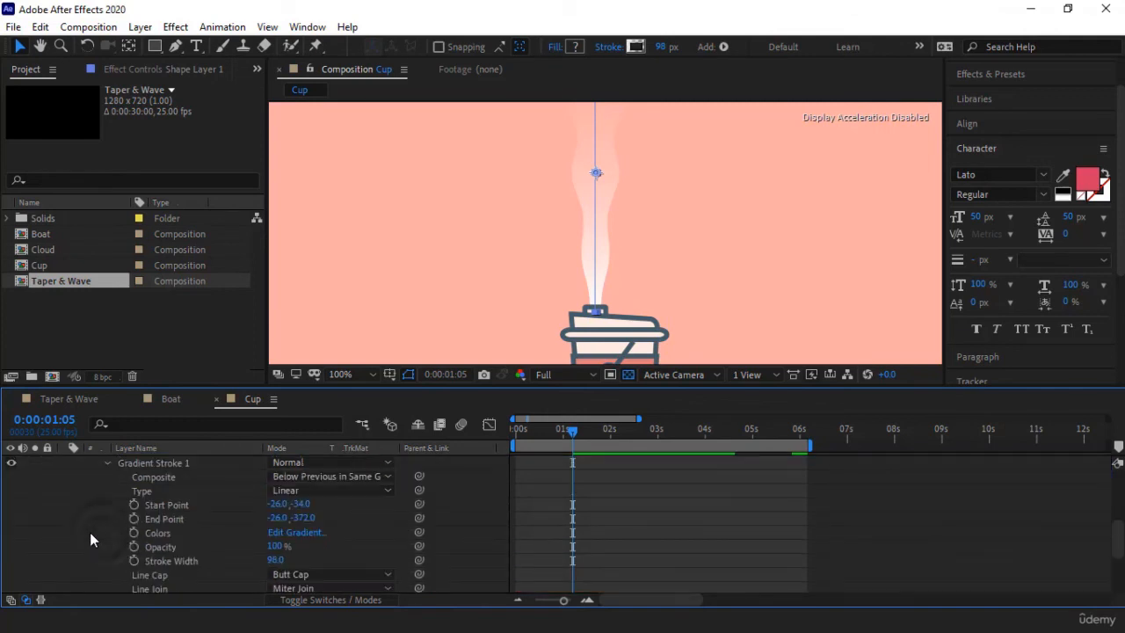
scroll(90, 532, "down", 2)
scroll(88, 541, "up", 2)
key("comma")
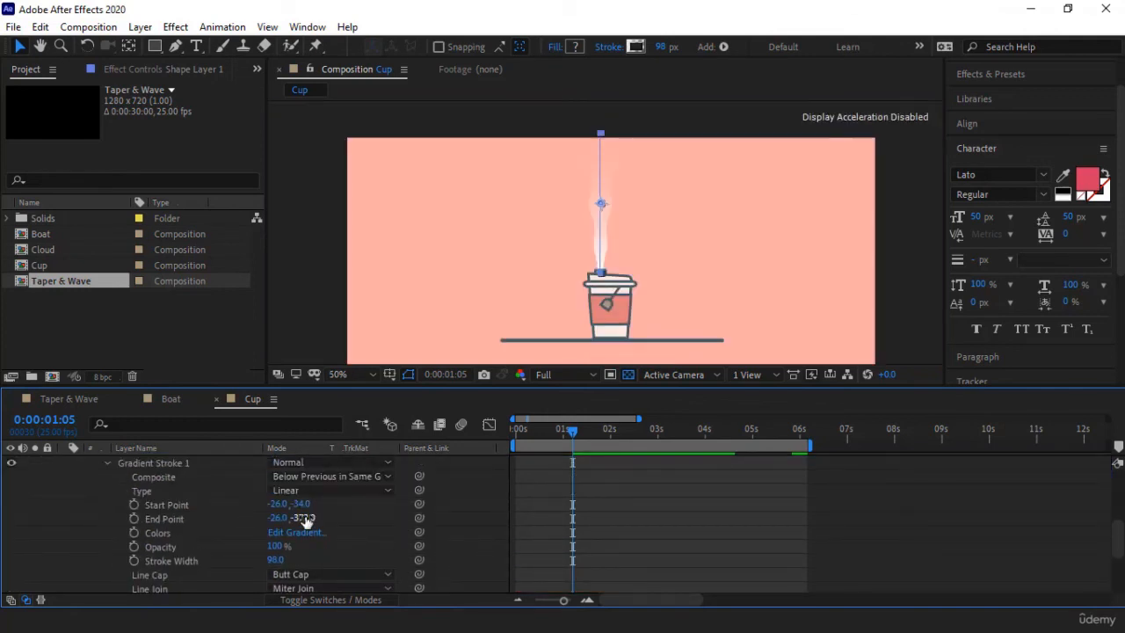
left_click_drag(310, 524, 464, 518)
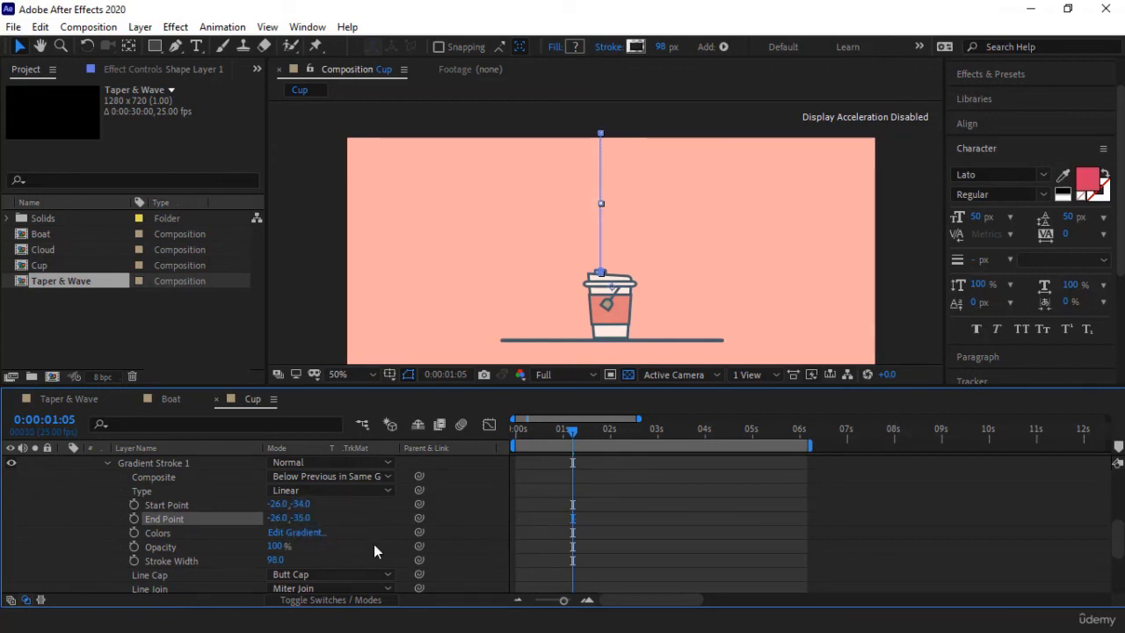
left_click(138, 524)
Step: Keyframe the gradient's End Point at -26.0, -422.0 at 0:00:02:00 and preview the smoke rising
key("shift+Page_Down")
key("shift+Page_Down")
left_click_drag(301, 518, 136, 500)
left_click_drag(305, 519, 223, 512)
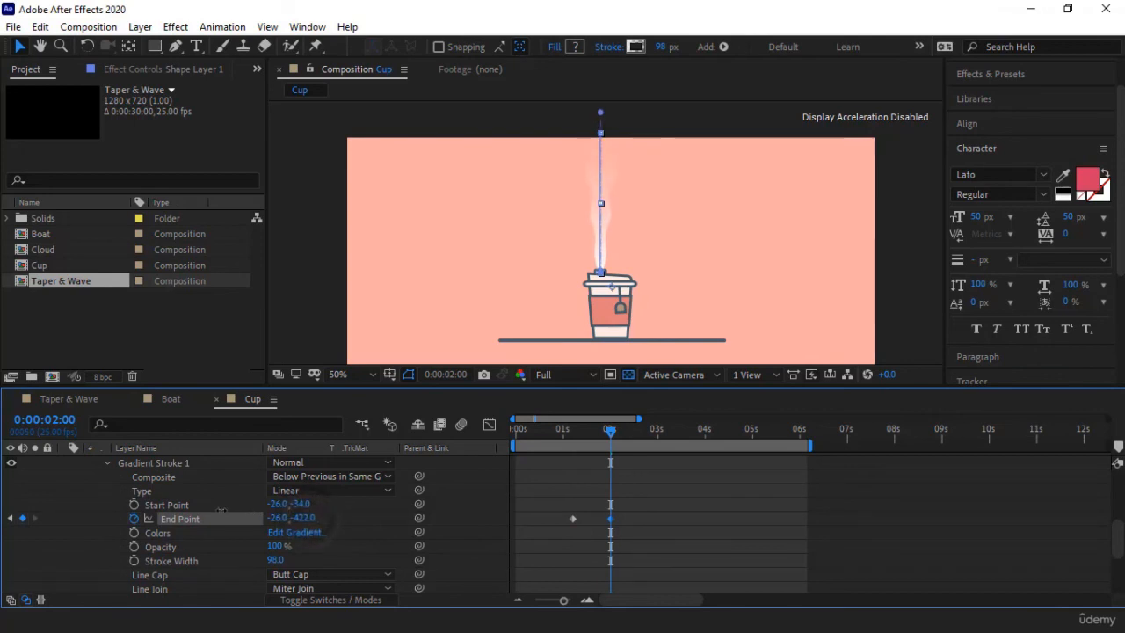
left_click(642, 497)
left_click(565, 431)
key("space")
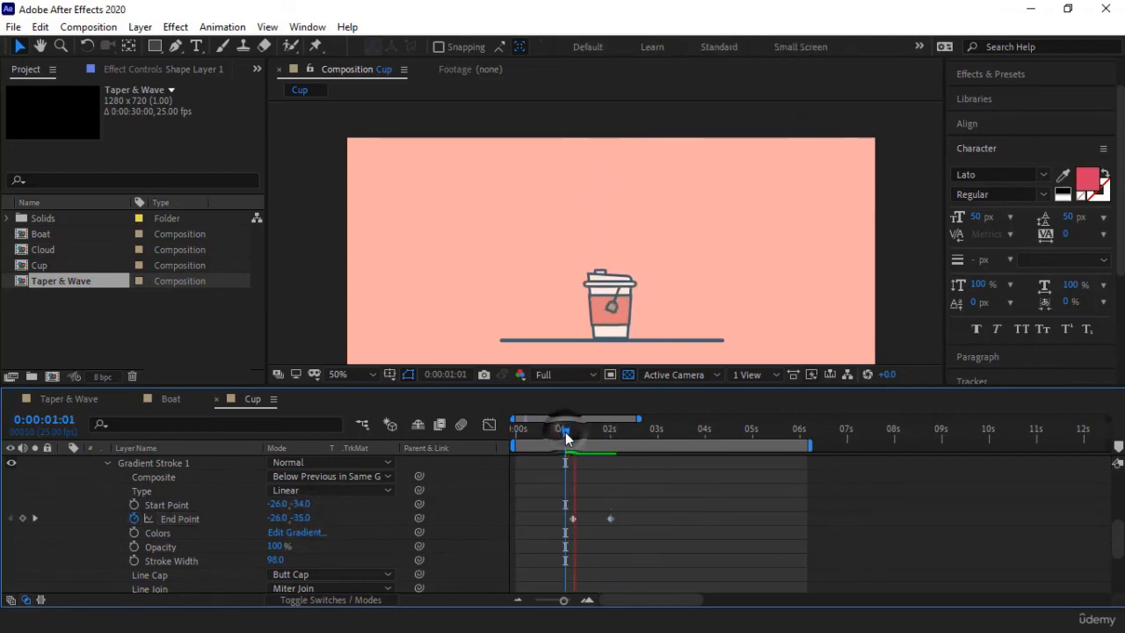
Step: Slow the smoke's rise by moving the second End Point keyframe to about 2.7 seconds, and preview the animation
left_click_drag(610, 519, 642, 518)
left_click(560, 431)
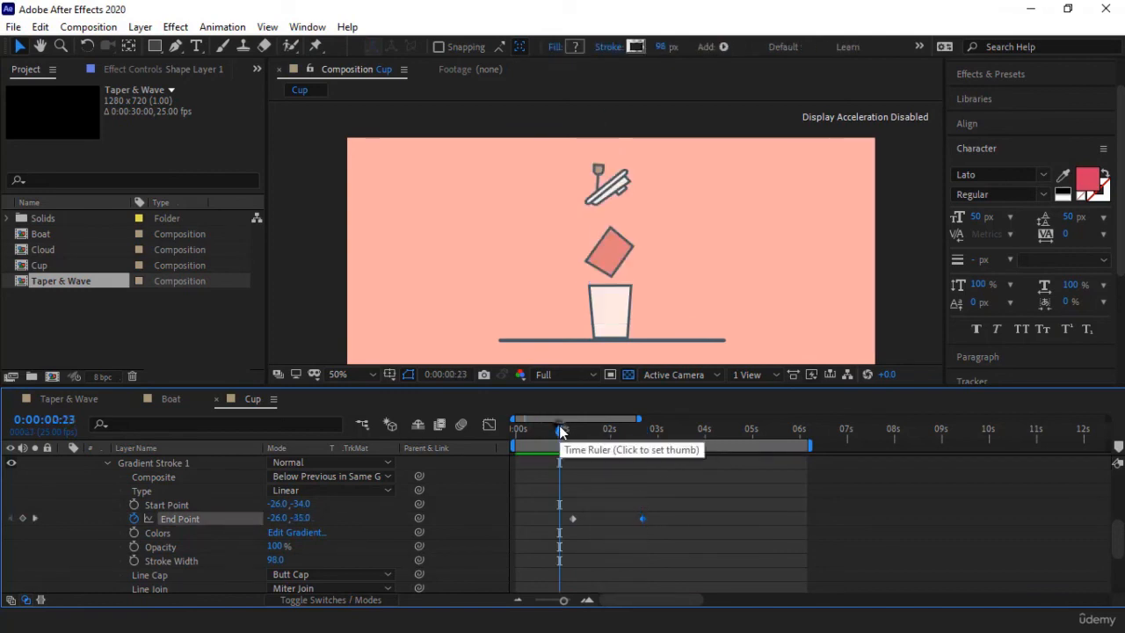
key("space")
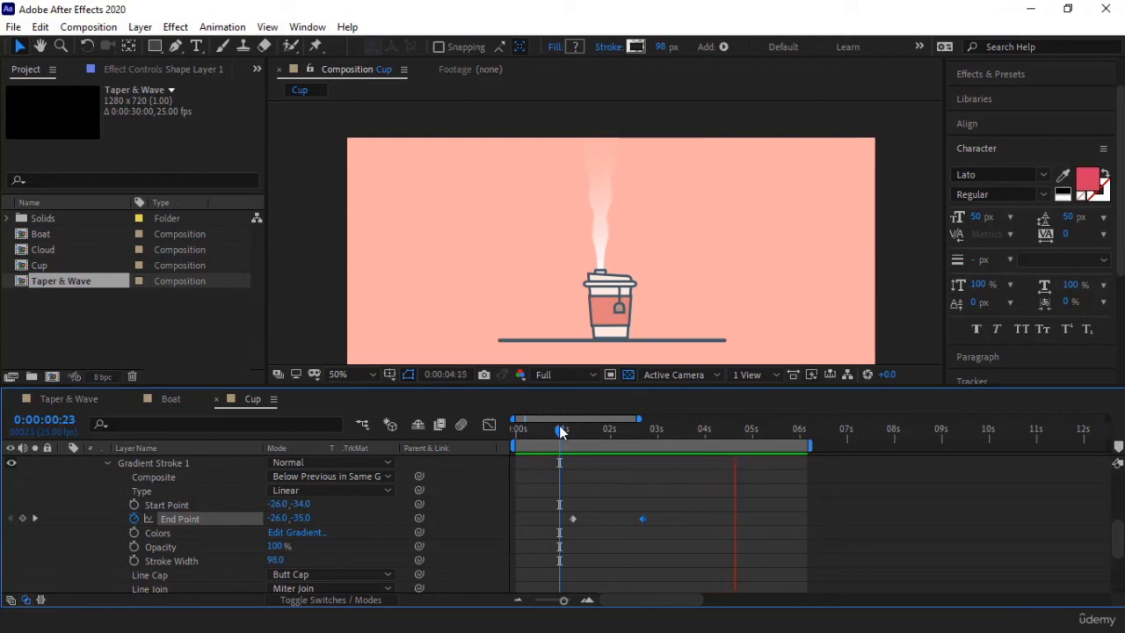
key("space")
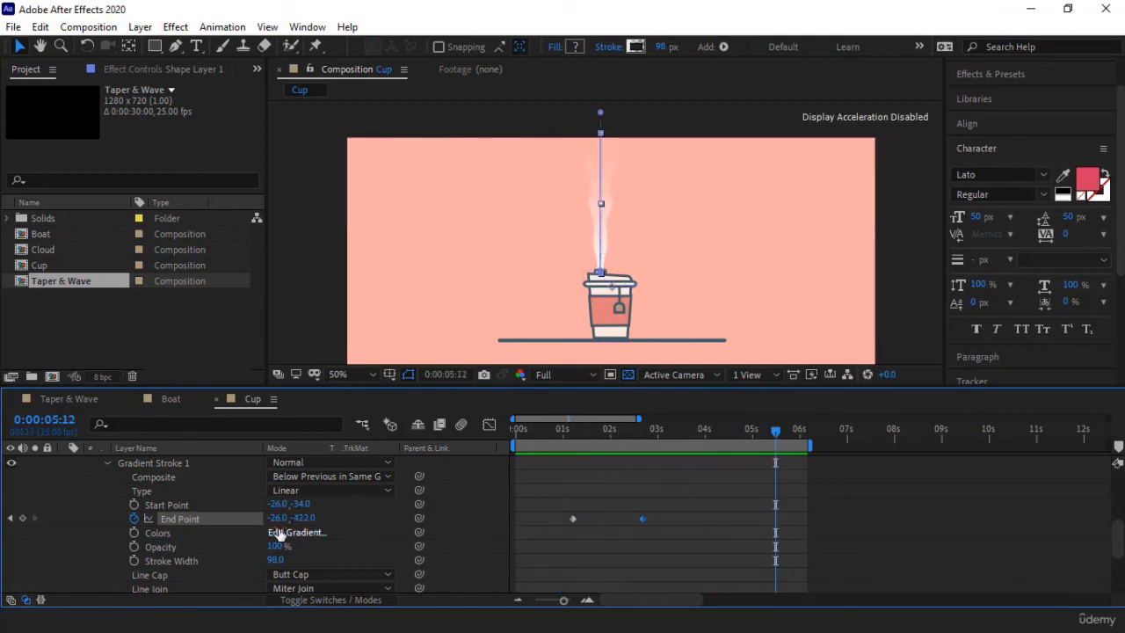
Step: Lower the gradient's start opacity stop to 50%, preview the softer smoke and collapse the smoke layer's properties
left_click(304, 518)
left_click(308, 534)
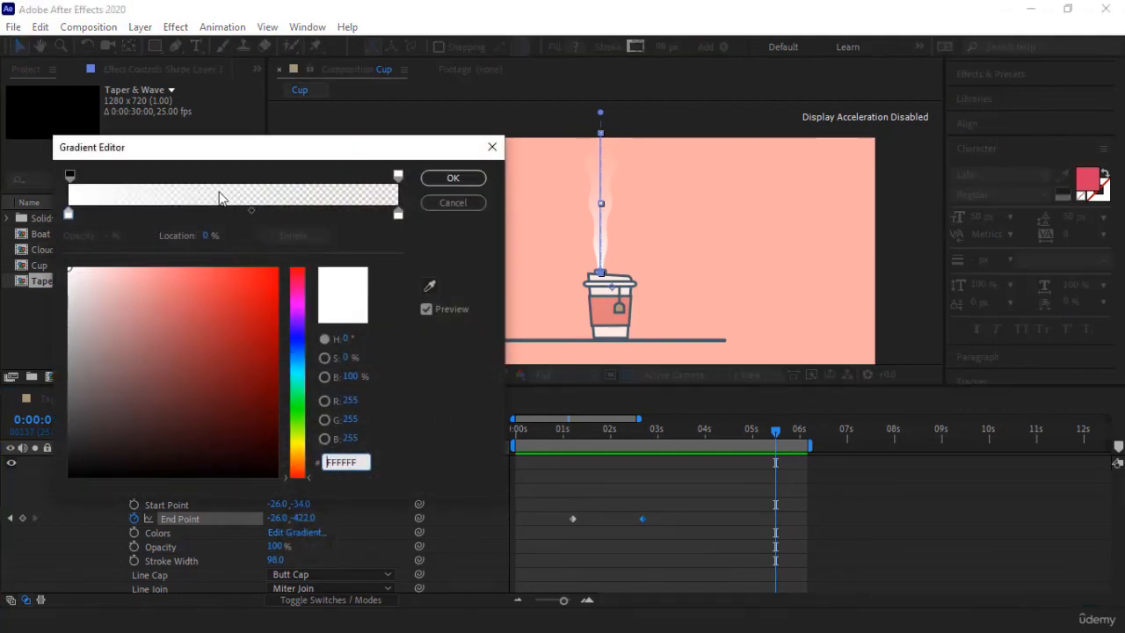
left_click(70, 176)
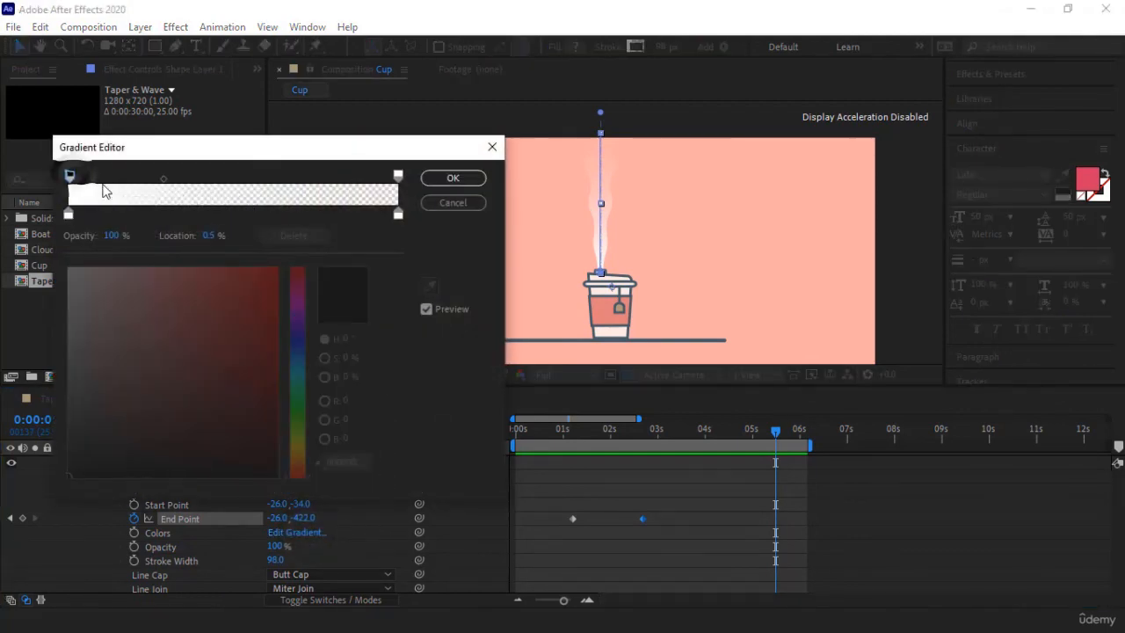
double_click(115, 237)
type("0")
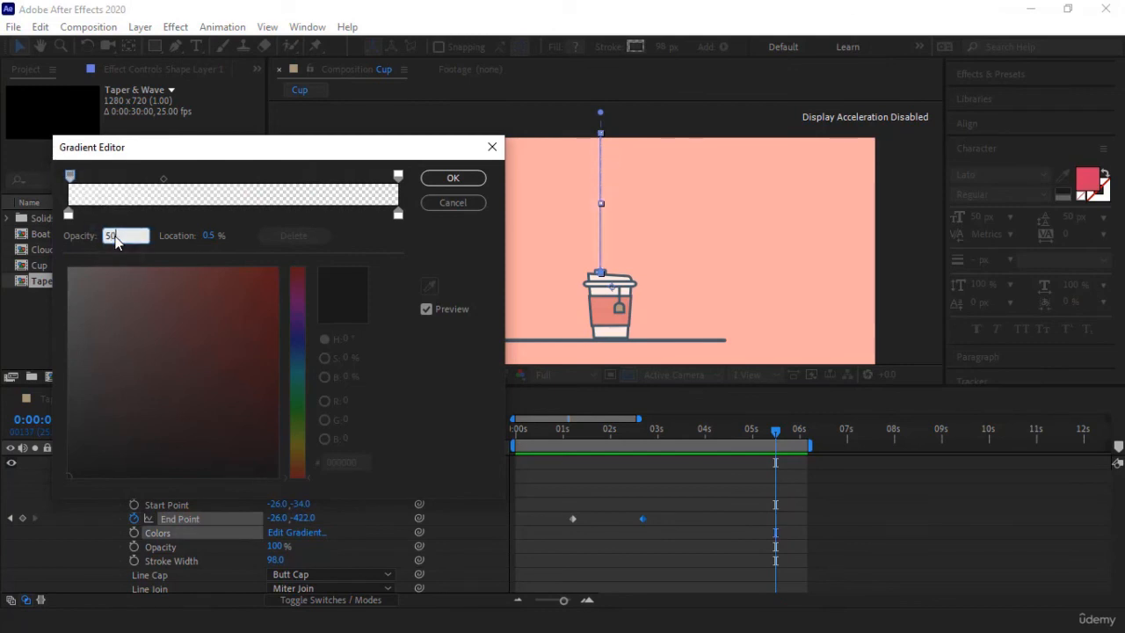
key("Return")
key("space")
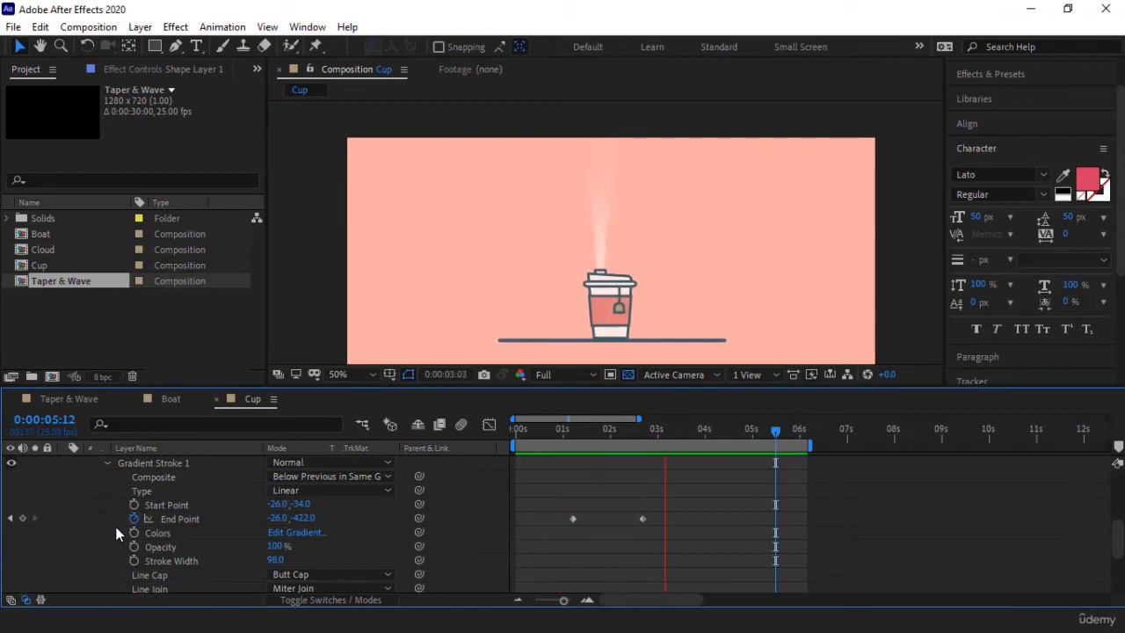
key("space")
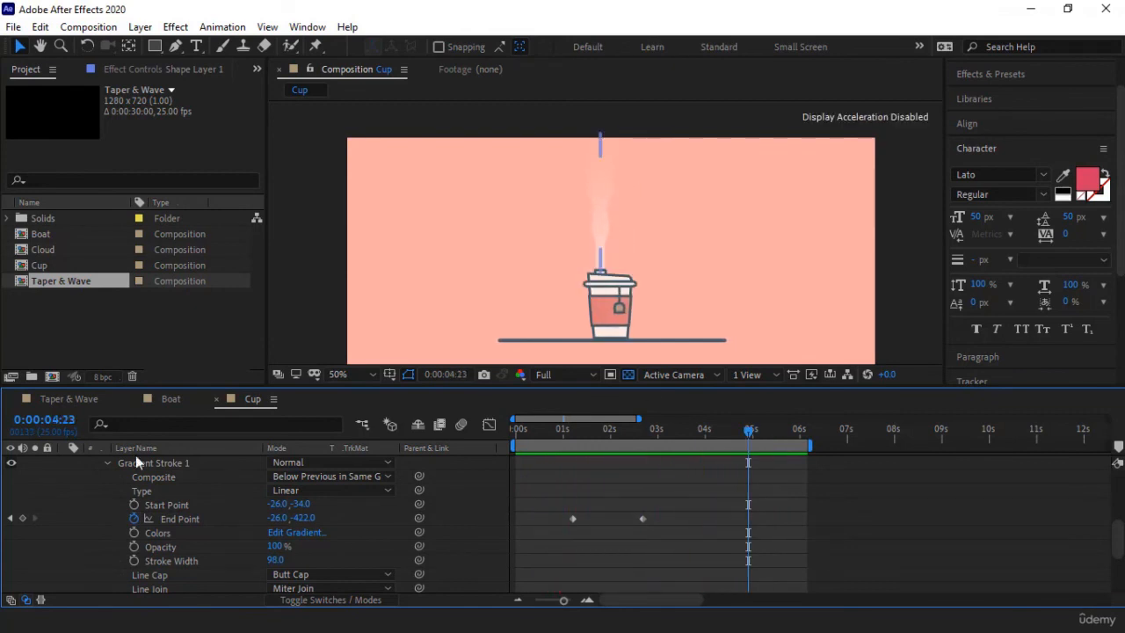
scroll(70, 513, "up", 5)
left_click(65, 576)
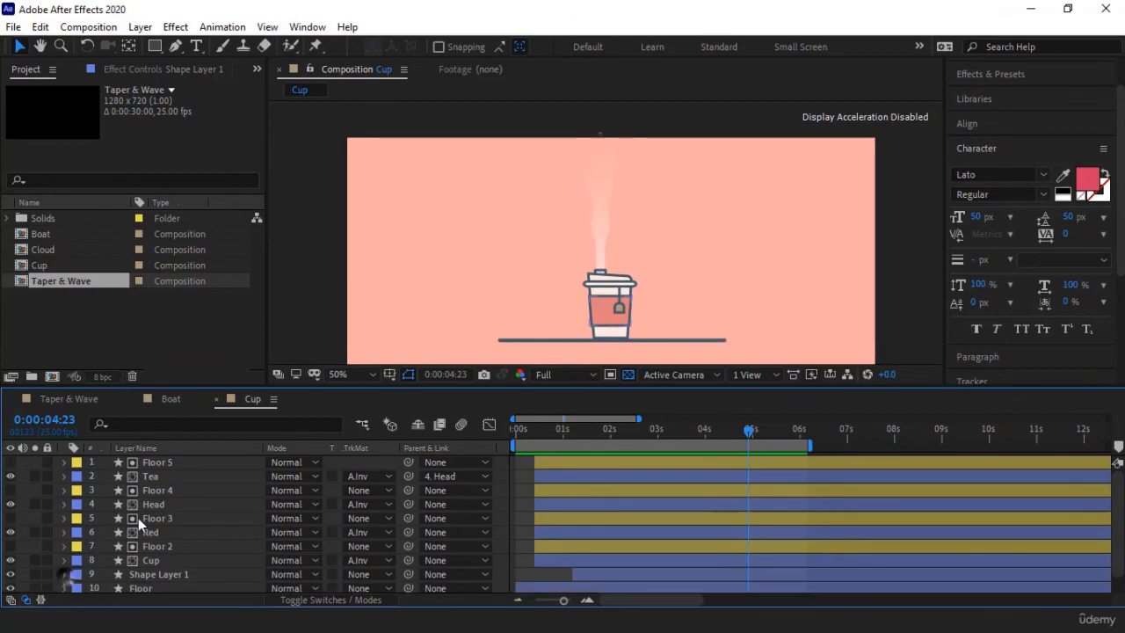